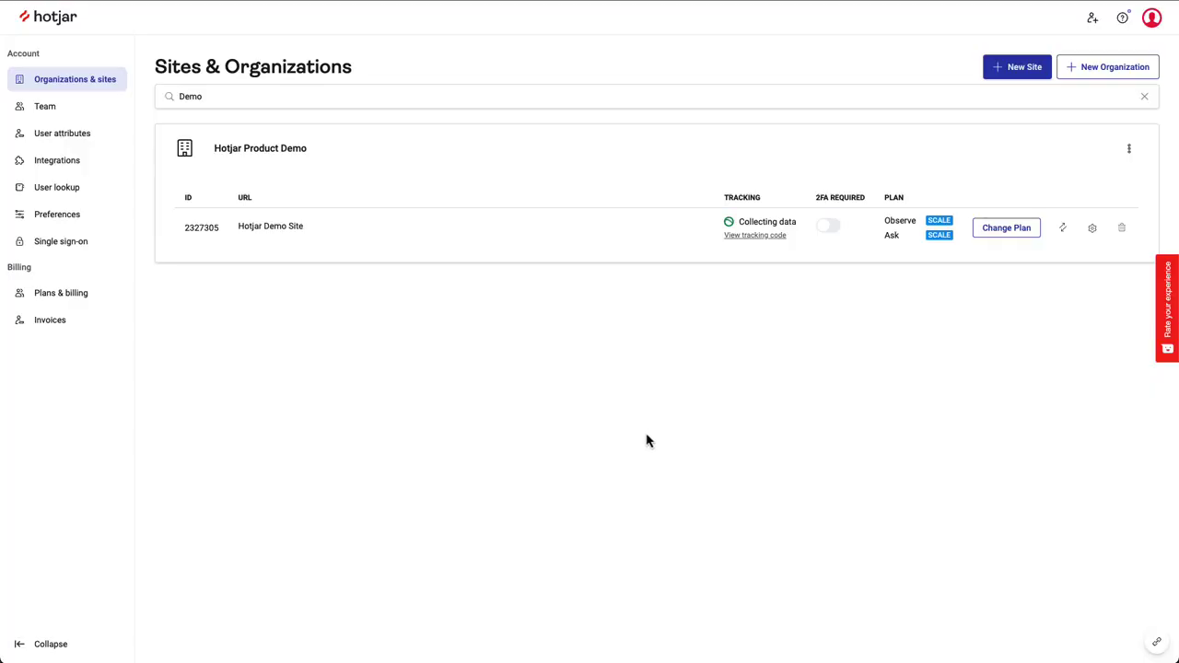
- View the tracking code for Hotjar Demo Site and read its installation guide, including the platform-specific instructions
click(740, 237)
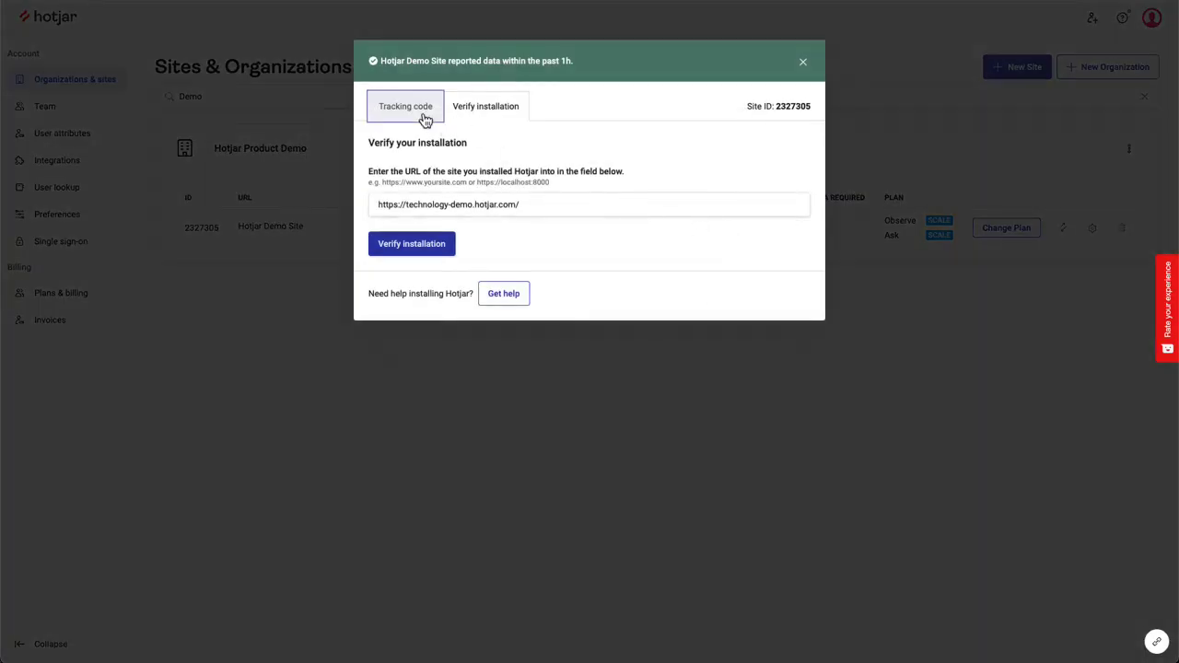
click(425, 118)
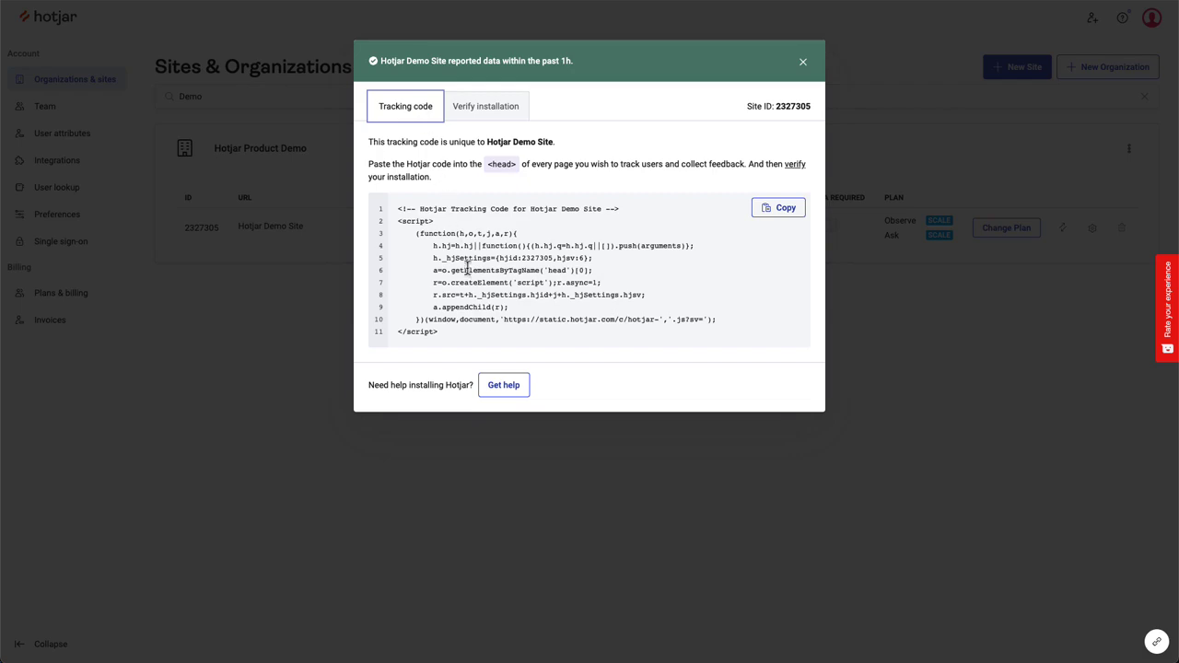
click(503, 386)
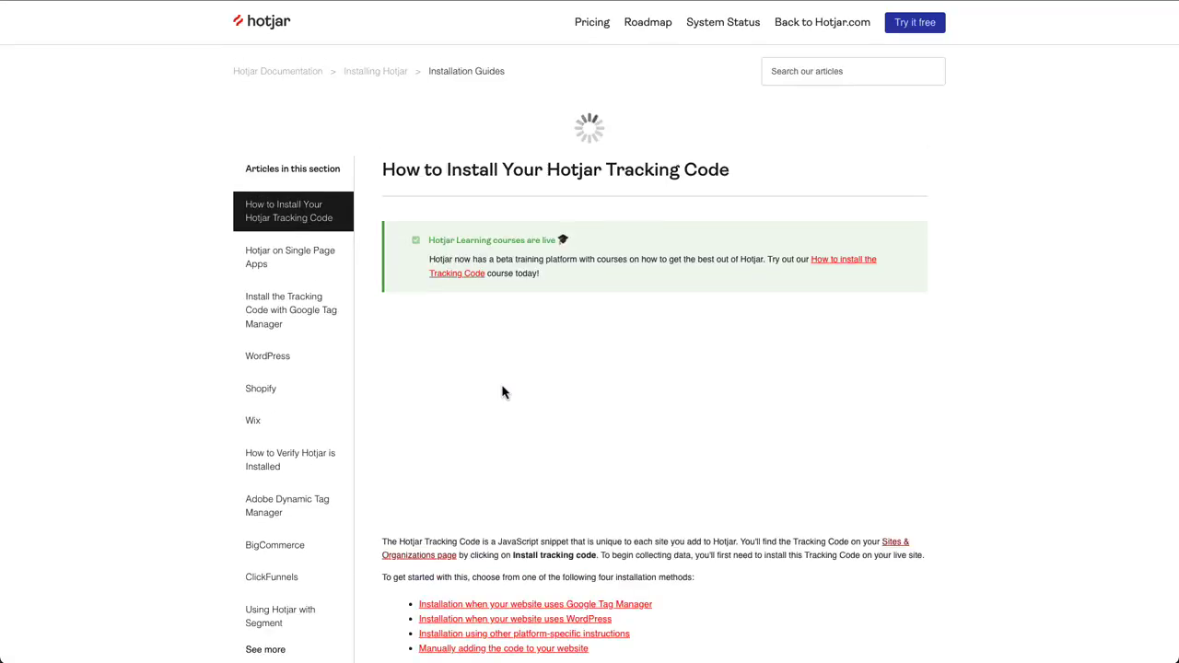
scroll(505, 392, down, 5)
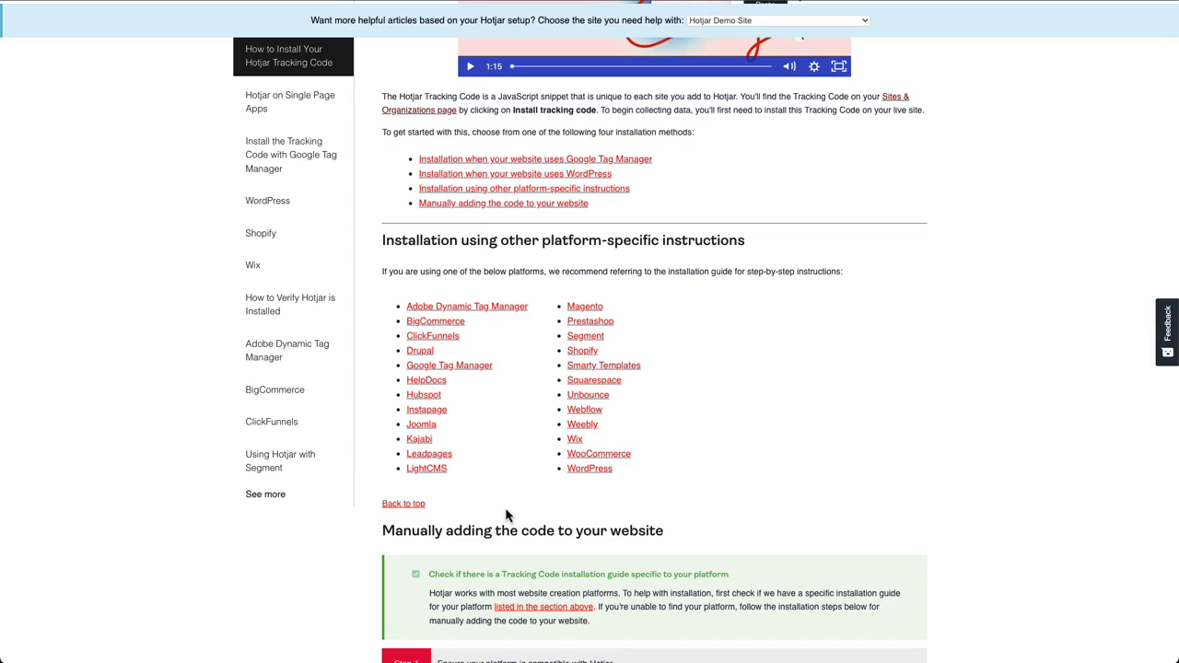
scroll(505, 516, down, 1)
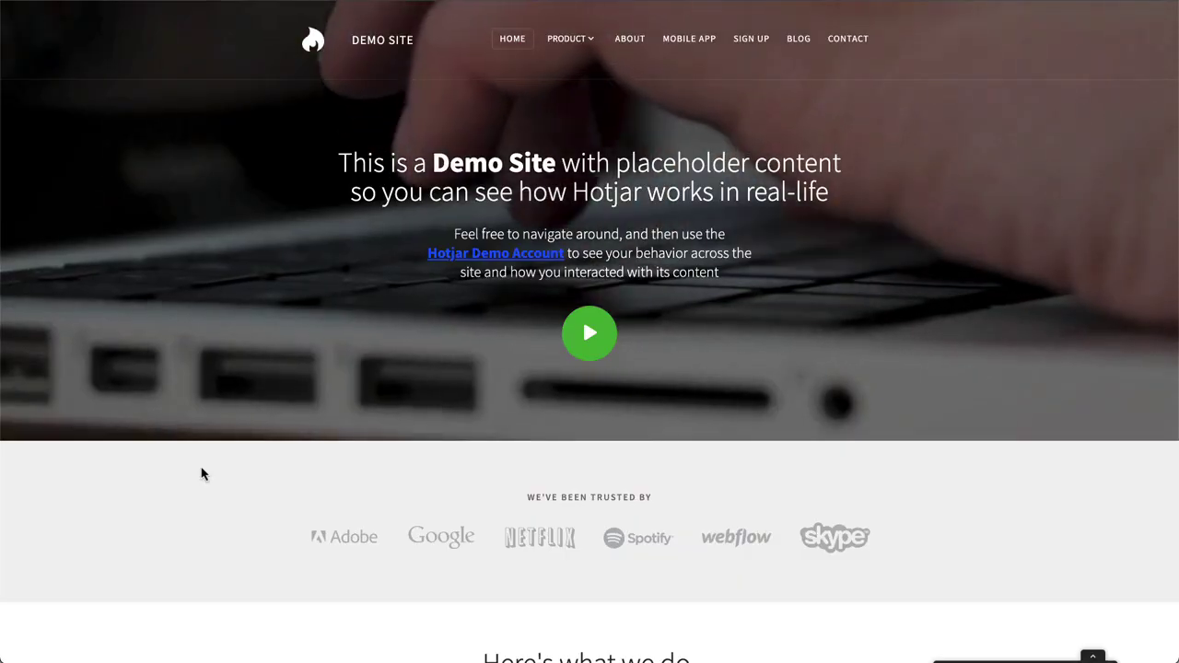
- Examine the demo site's home page and the click heatmap for technology-demo.hotjar.com
scroll(204, 474, down, 4)
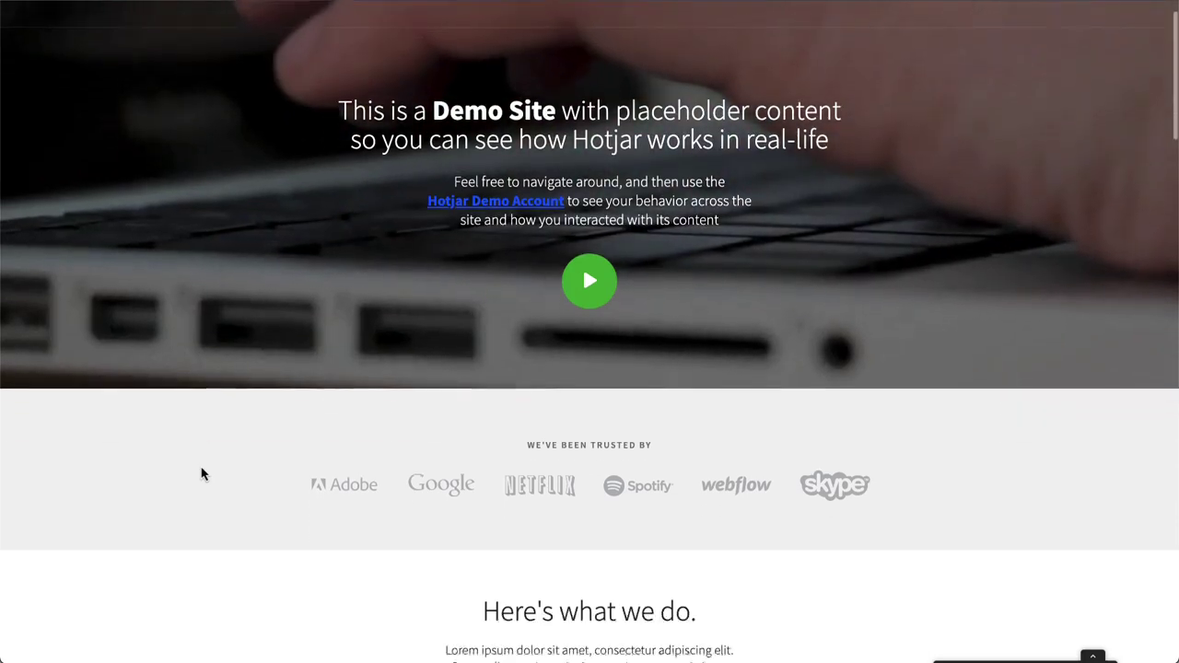
scroll(203, 475, down, 9)
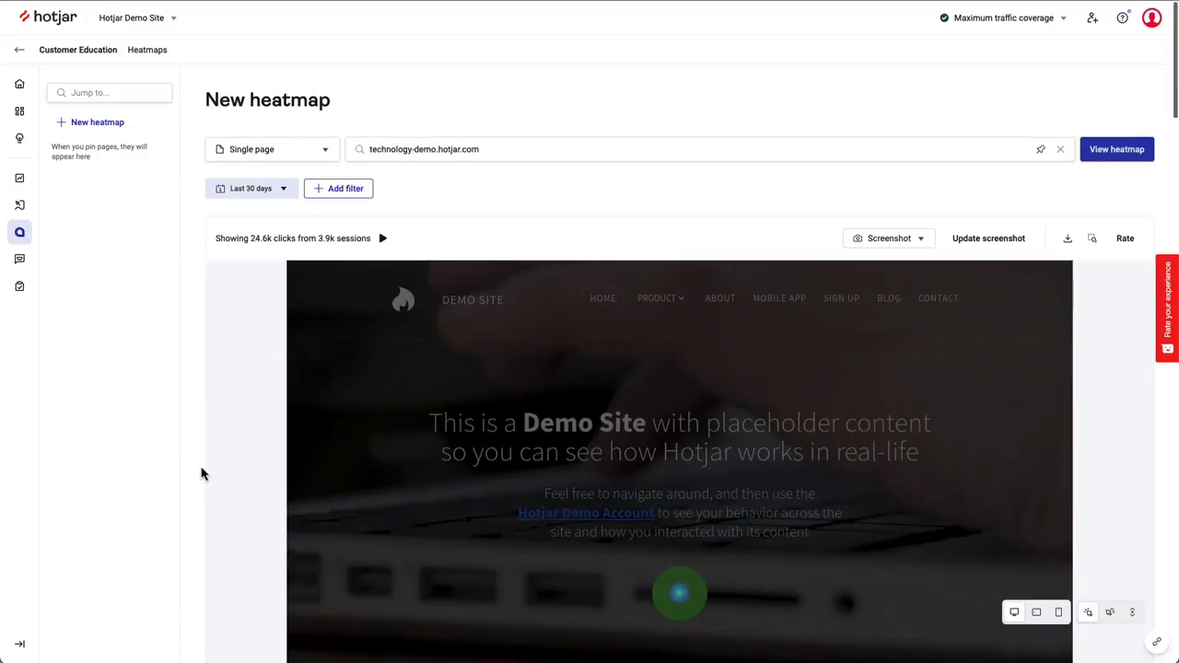
scroll(204, 474, down, 6)
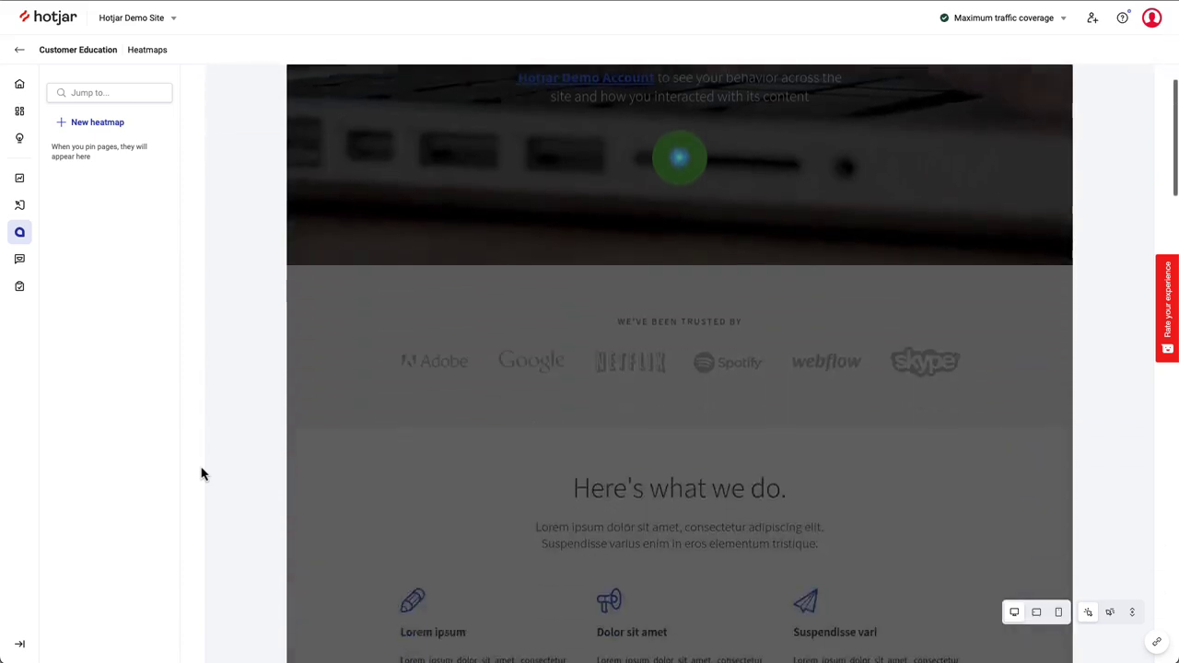
scroll(204, 474, down, 7)
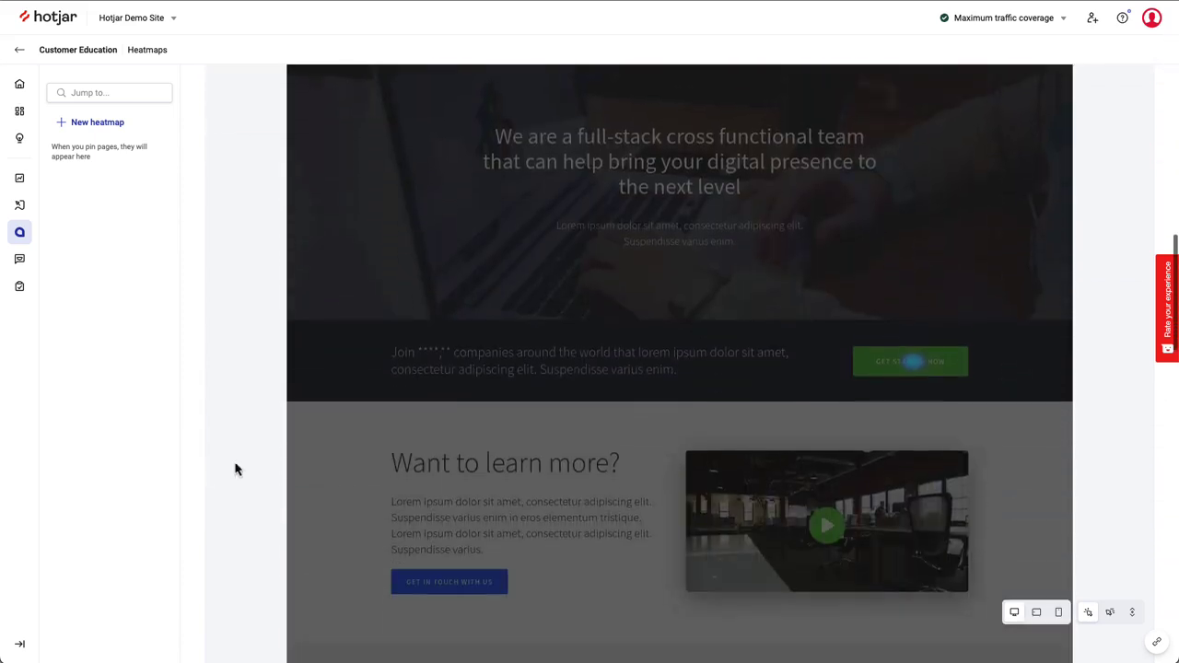
mouse_move(915, 373)
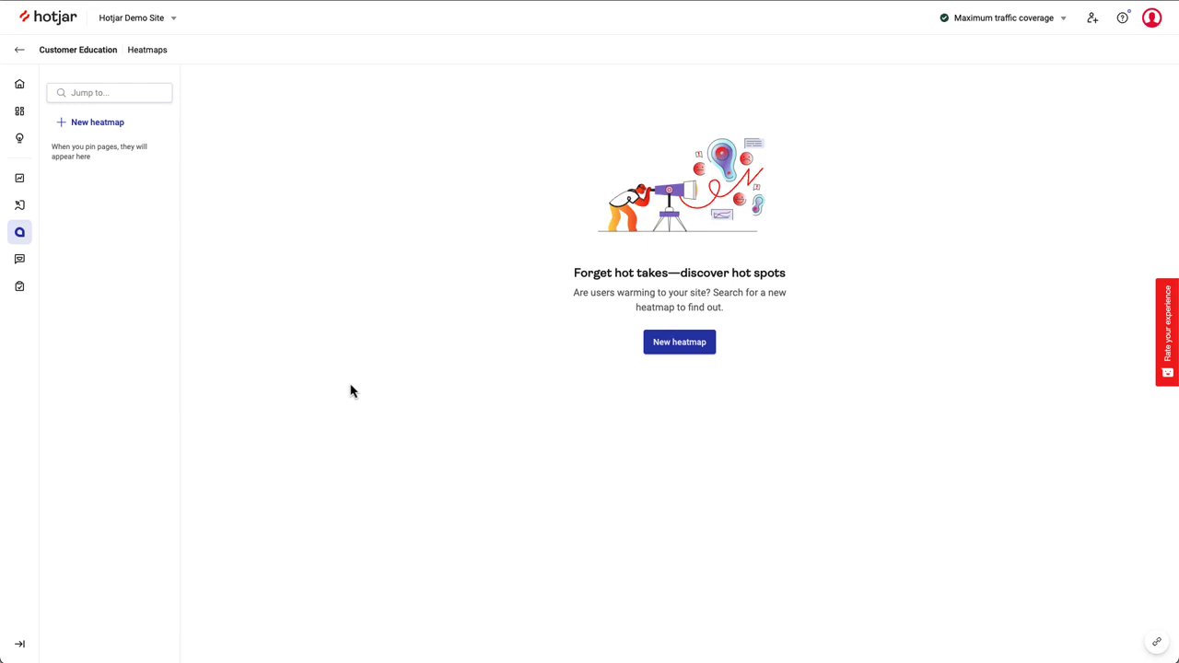
- Create a new single-page heatmap for technology-demo.hotjar.com/contact and look over its clicks
click(671, 349)
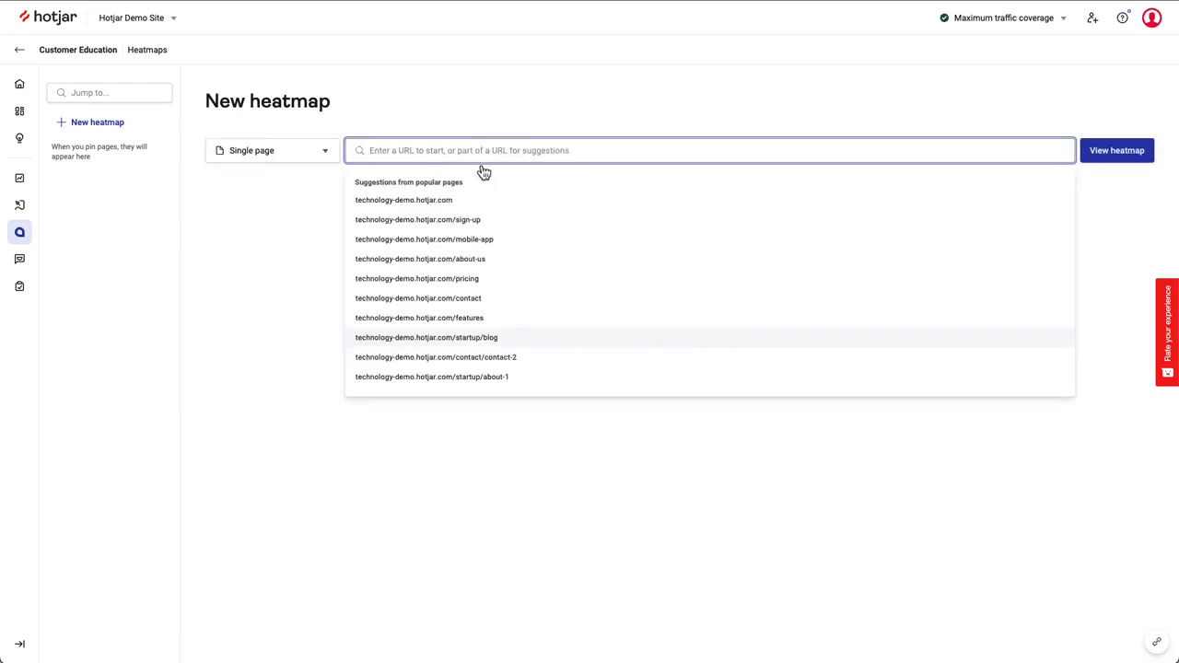
click(492, 302)
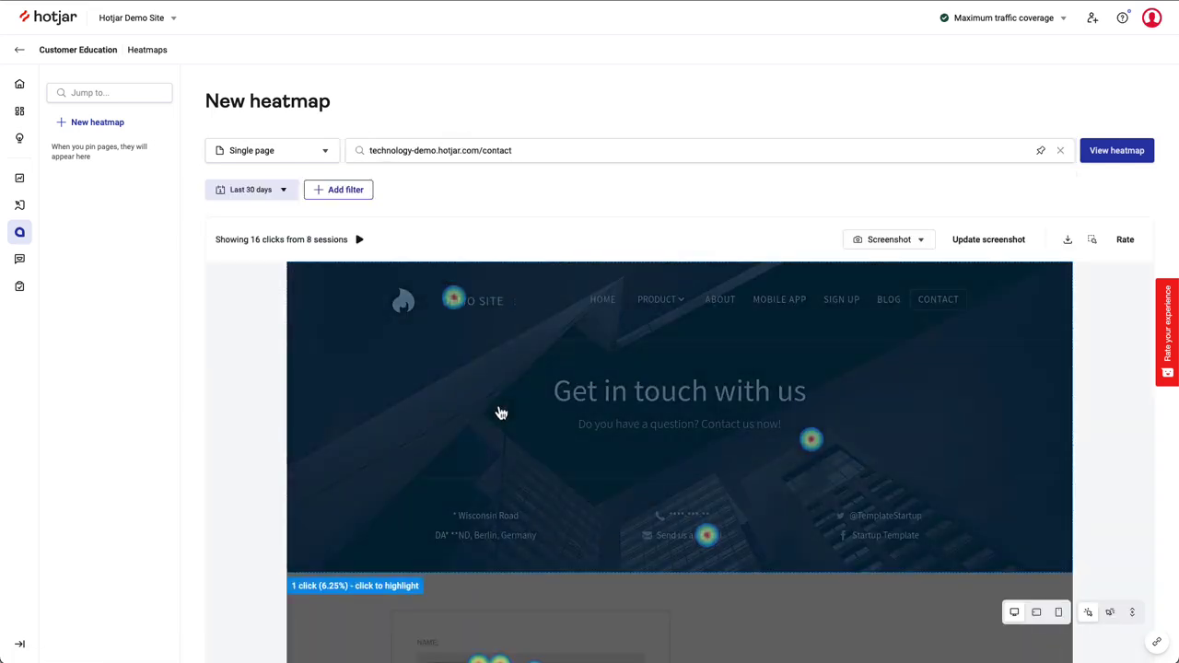
scroll(408, 312, down, 5)
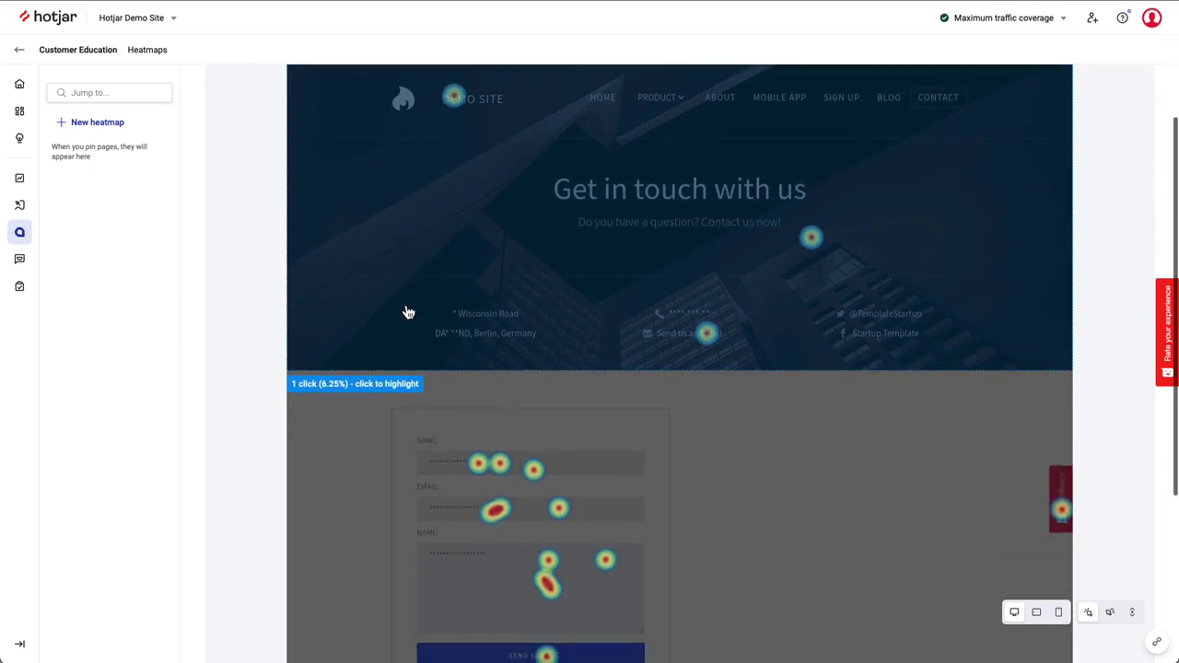
scroll(409, 311, down, 1)
scroll(408, 311, up, 5)
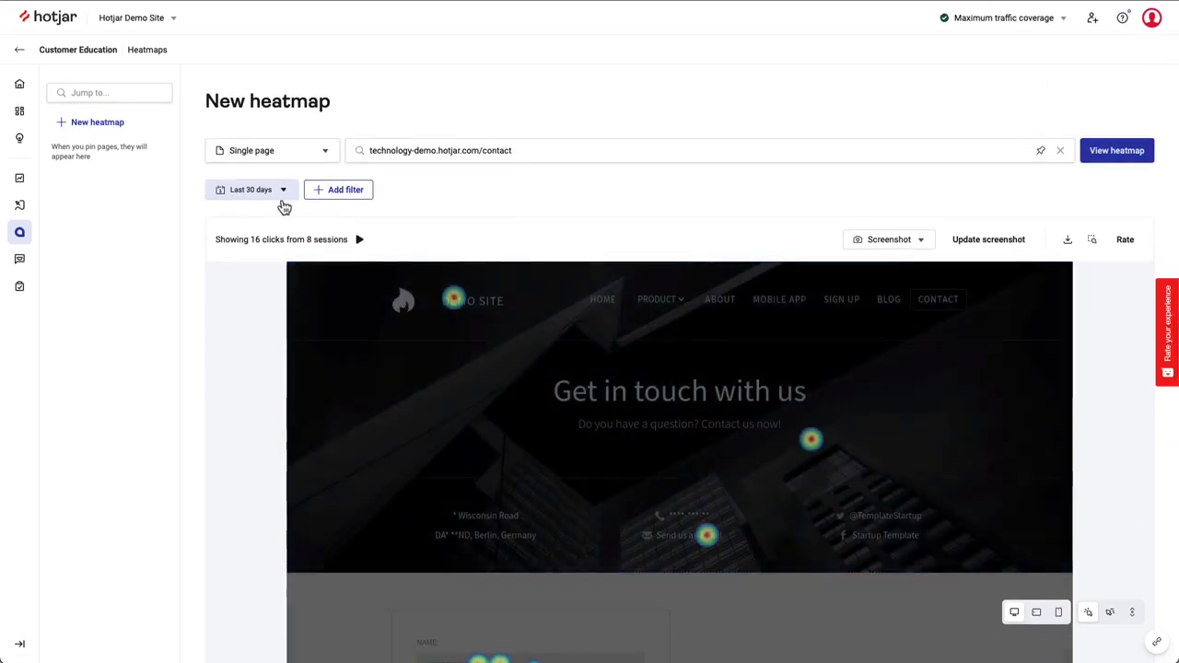
- Set the contact page heatmap's date range to the last 12 months and review the clicks
click(281, 190)
click(263, 324)
click(237, 371)
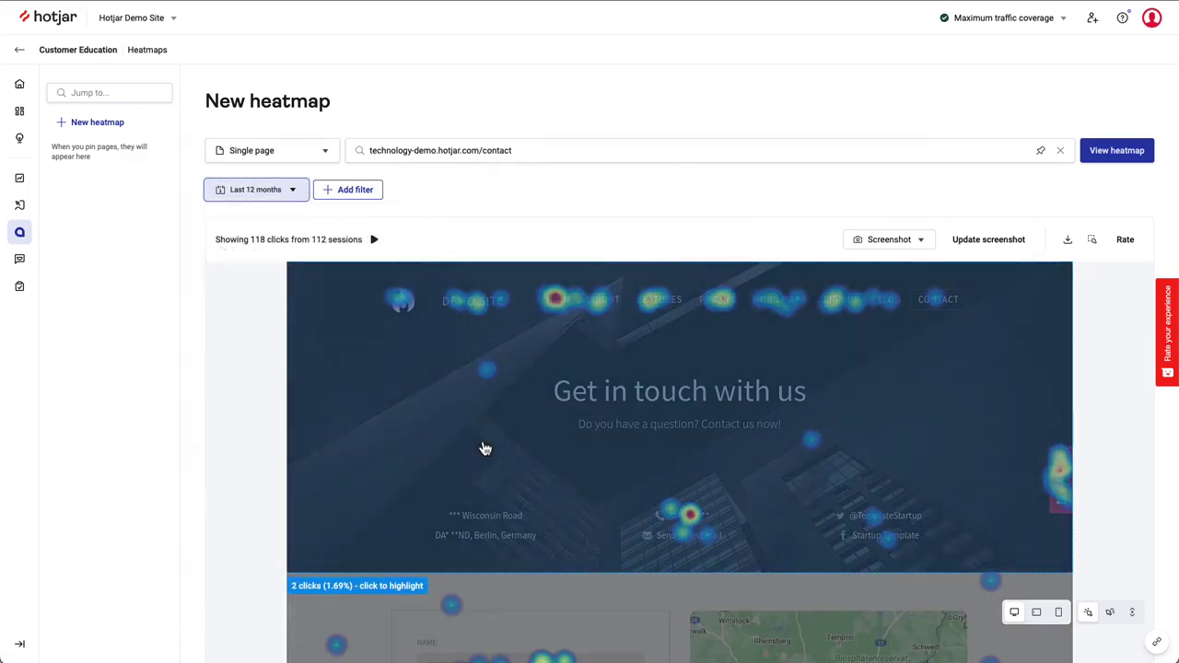
scroll(485, 449, down, 2)
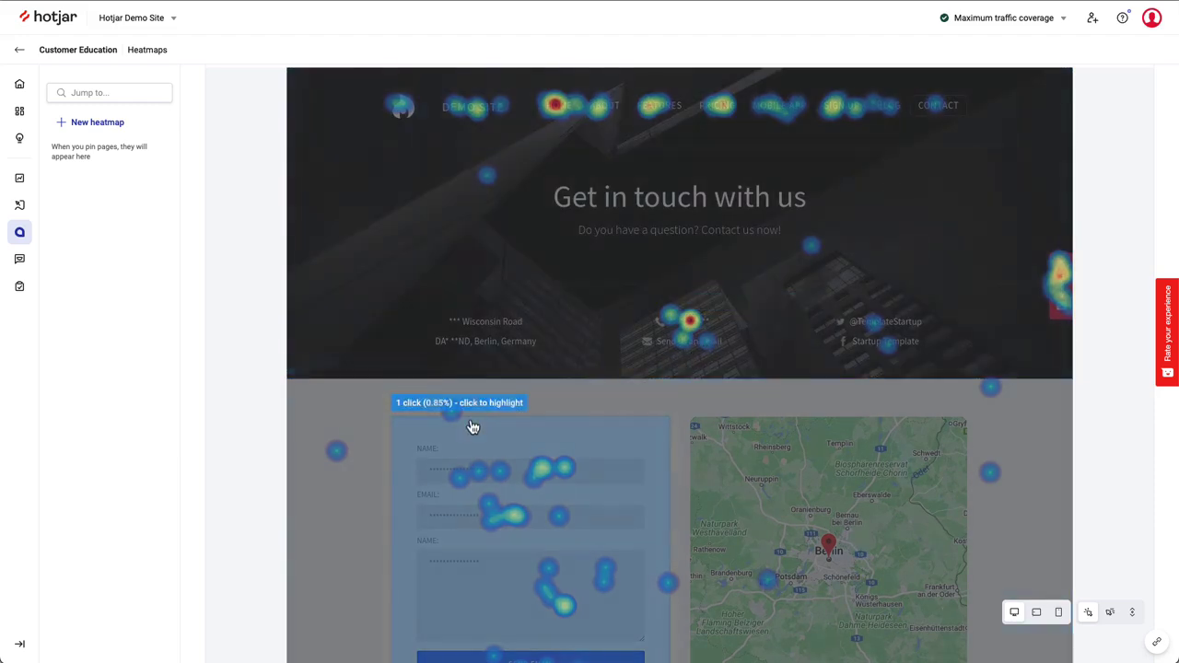
scroll(342, 455, up, 3)
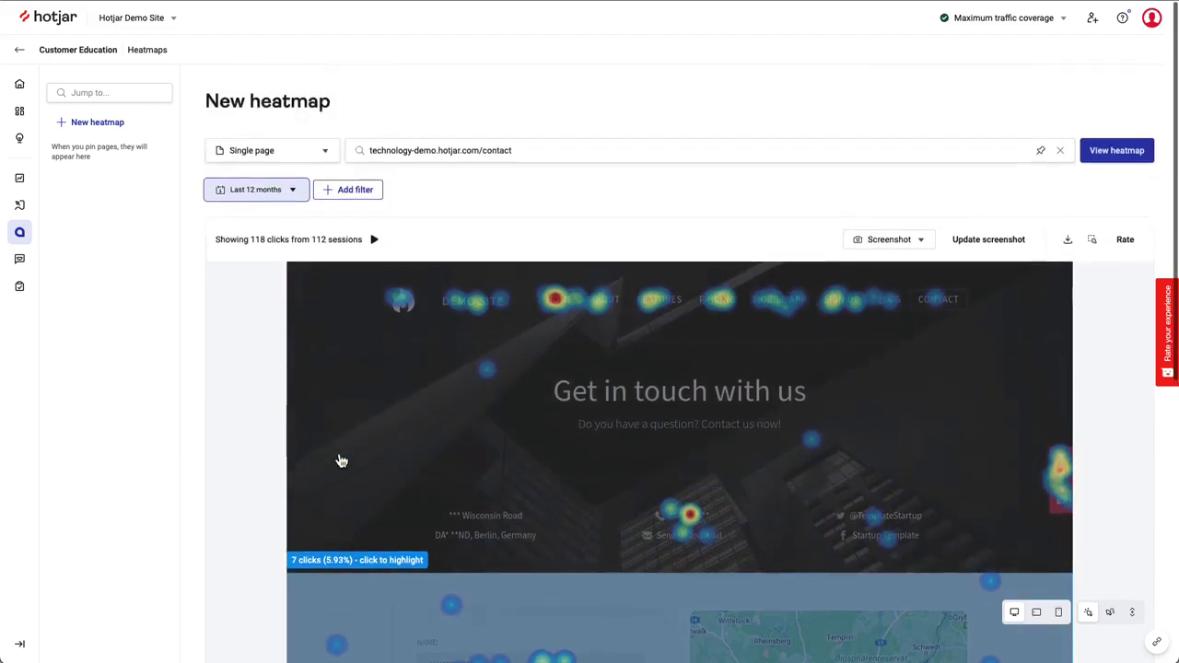
- Pin the contact page heatmap under the name Contact and open the pinned page
click(1041, 152)
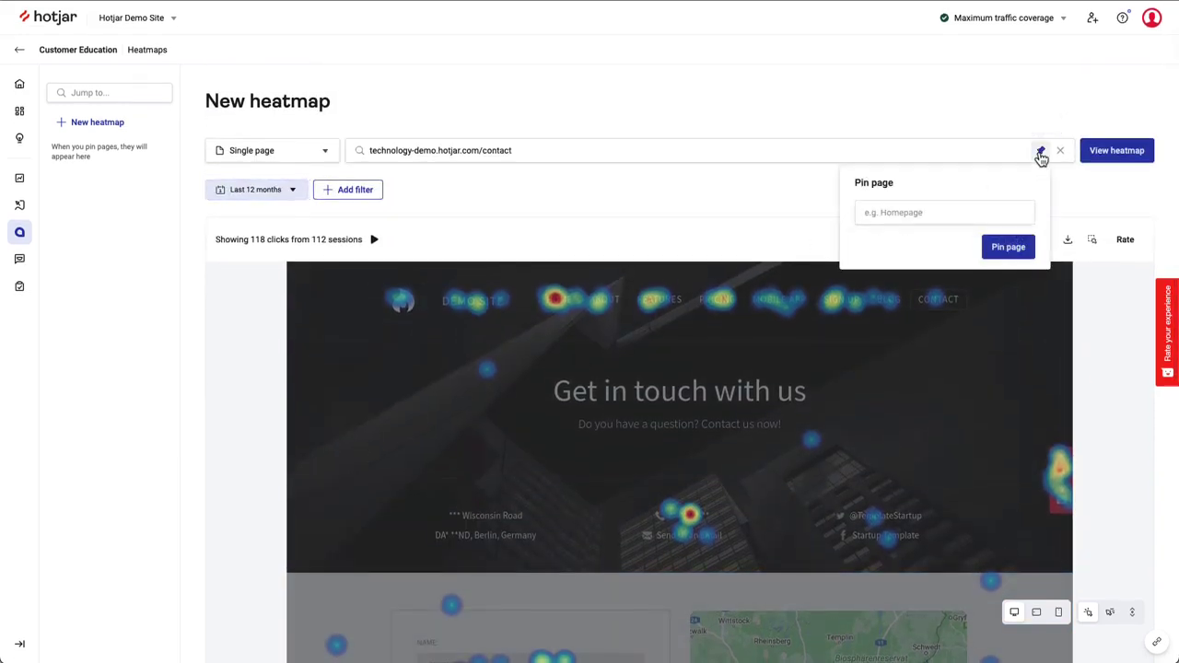
click(984, 217)
text(Contact)
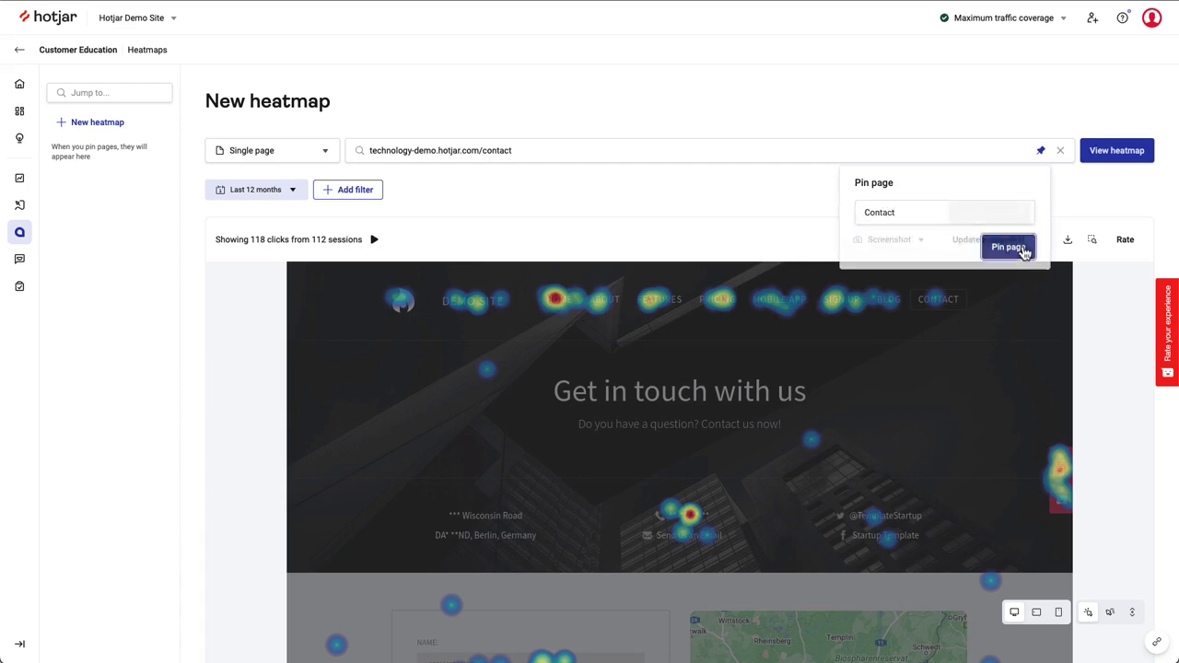
click(1017, 249)
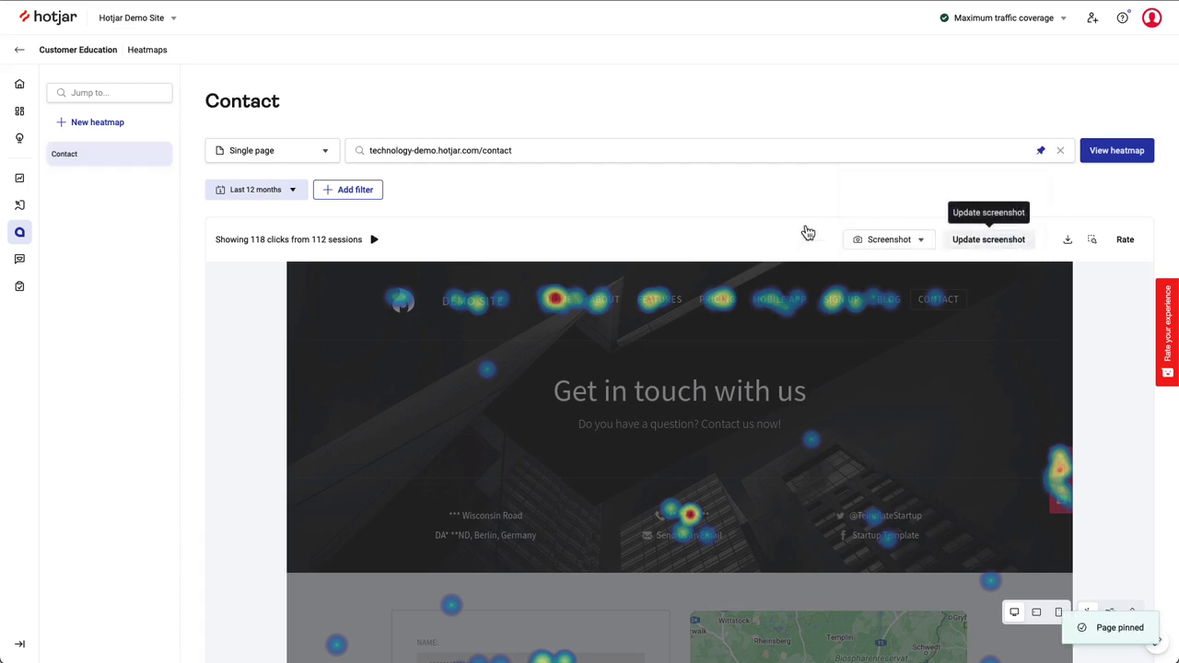
click(111, 163)
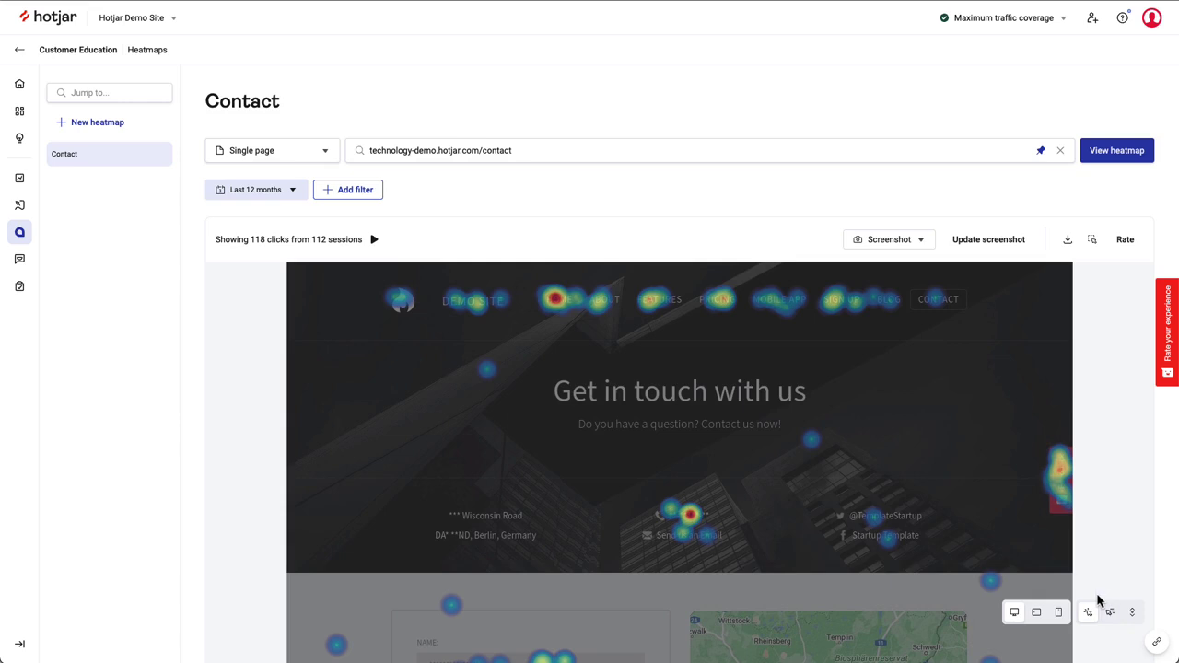
- Examine the contact page's click map and its move map from header to footer
scroll(1097, 601, down, 5)
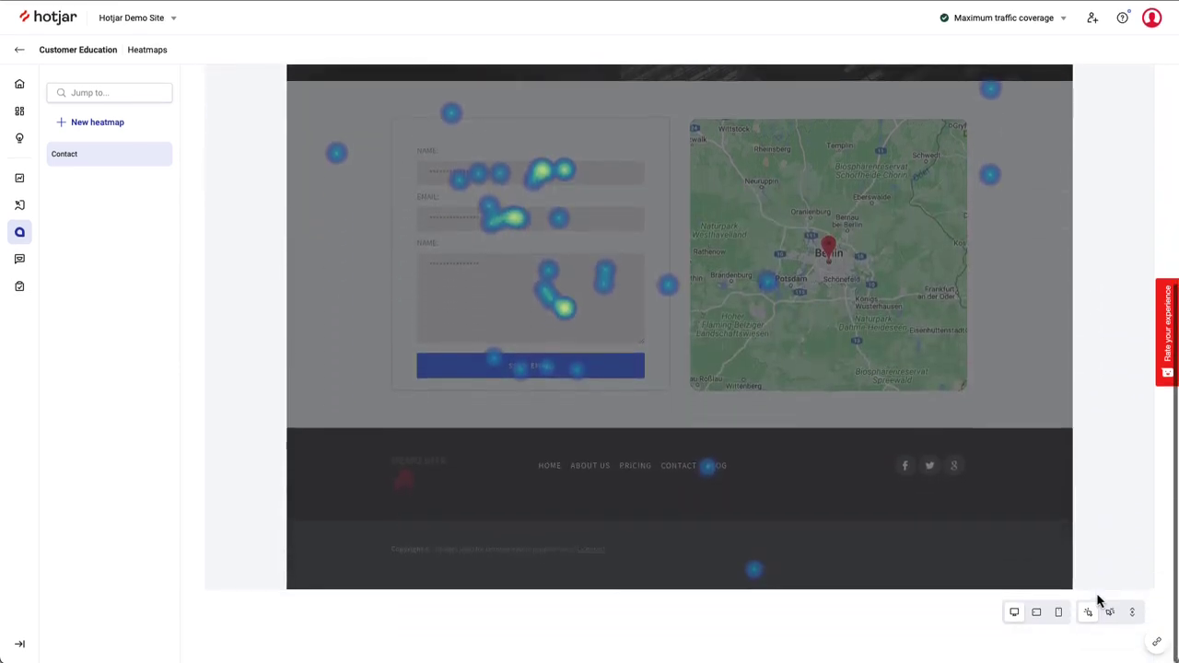
scroll(1097, 601, up, 5)
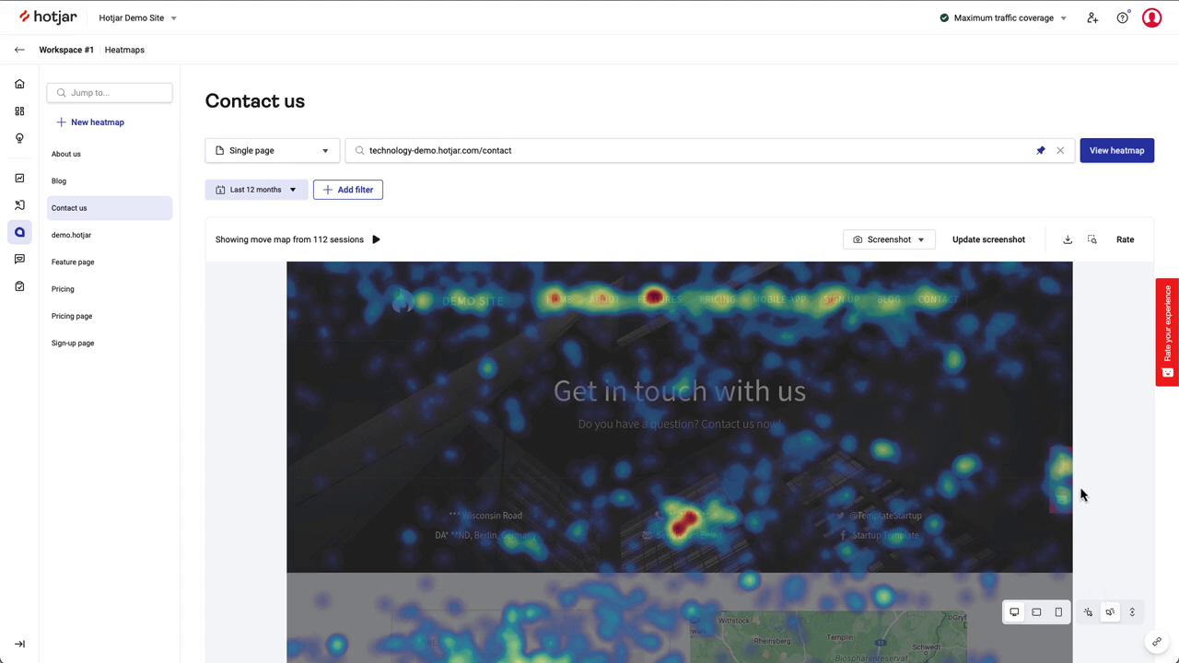
scroll(1081, 495, down, 2)
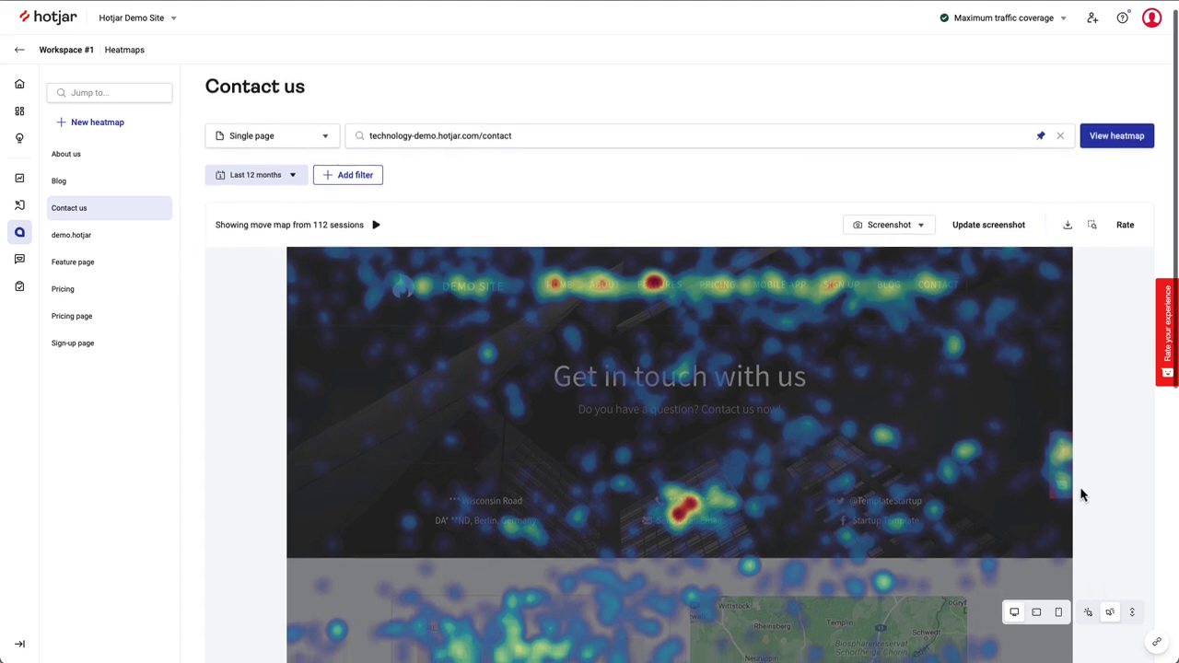
scroll(1081, 495, down, 2)
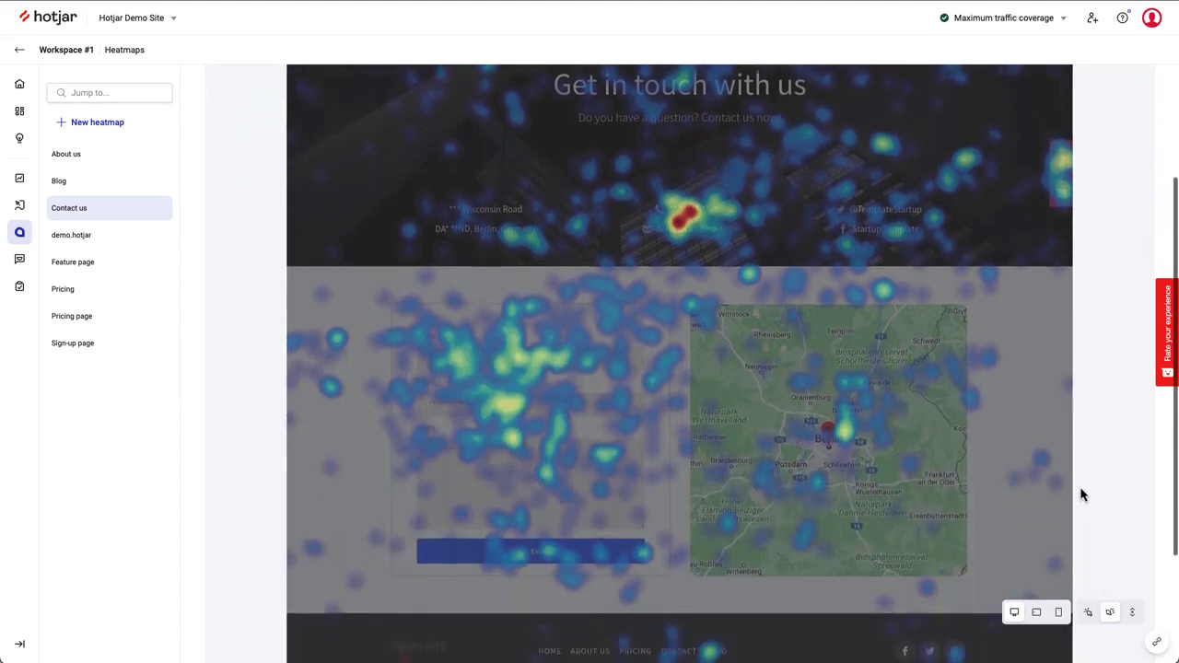
scroll(1082, 495, down, 1)
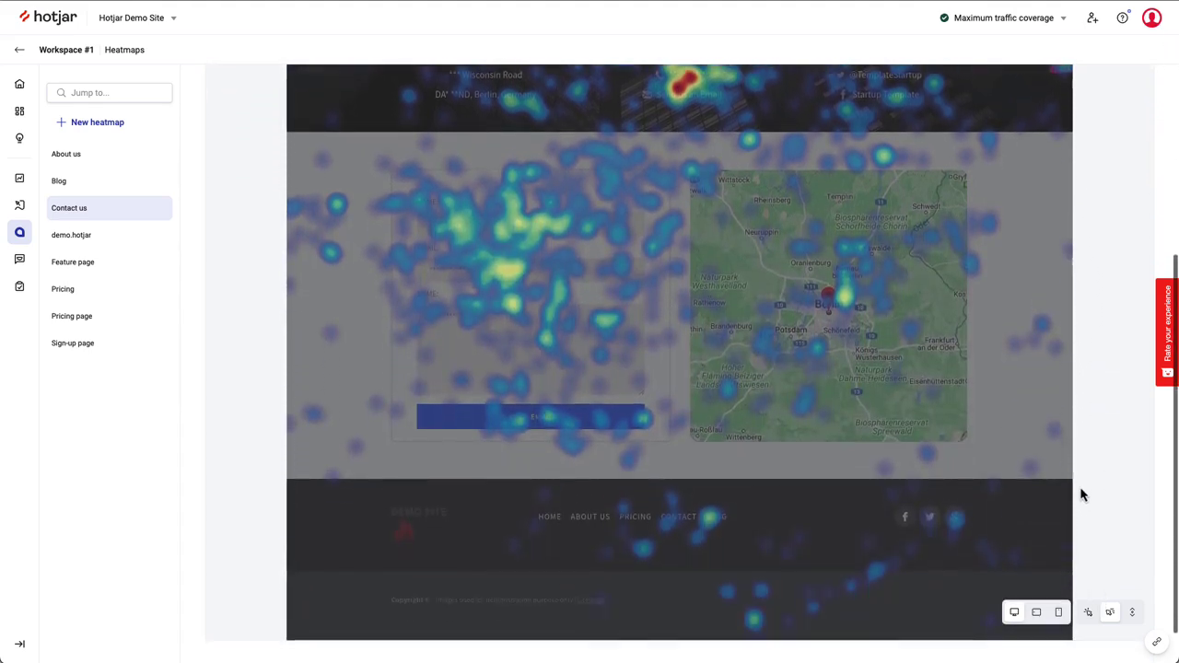
scroll(1082, 495, up, 2)
scroll(1082, 496, up, 2)
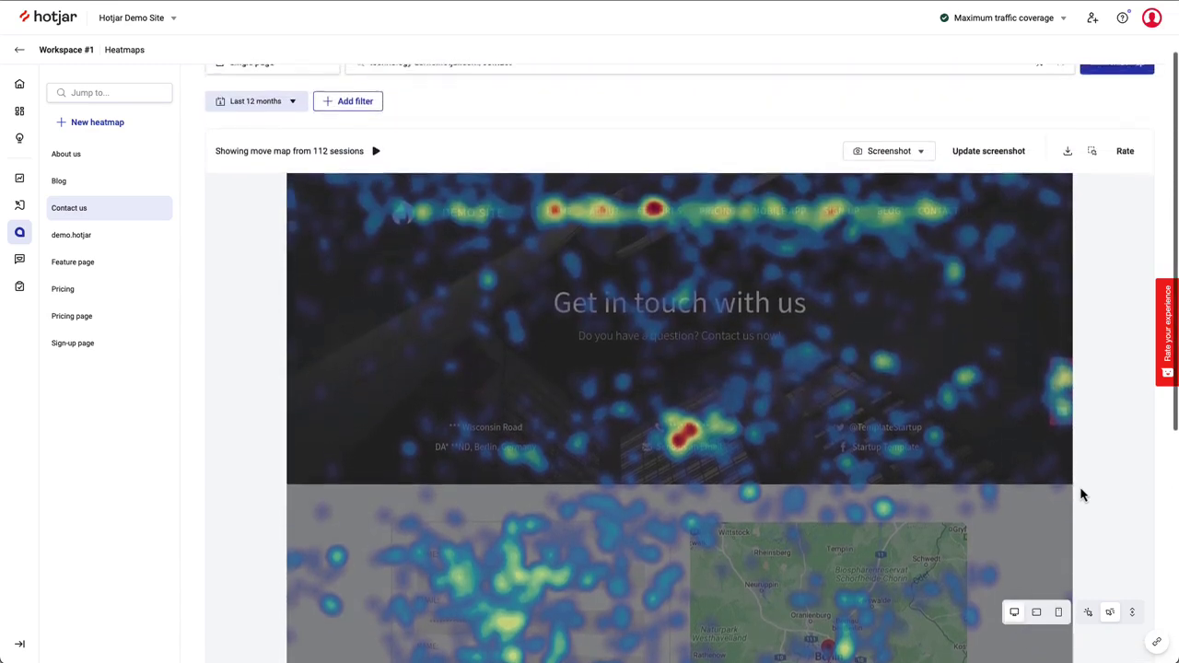
scroll(1081, 496, up, 1)
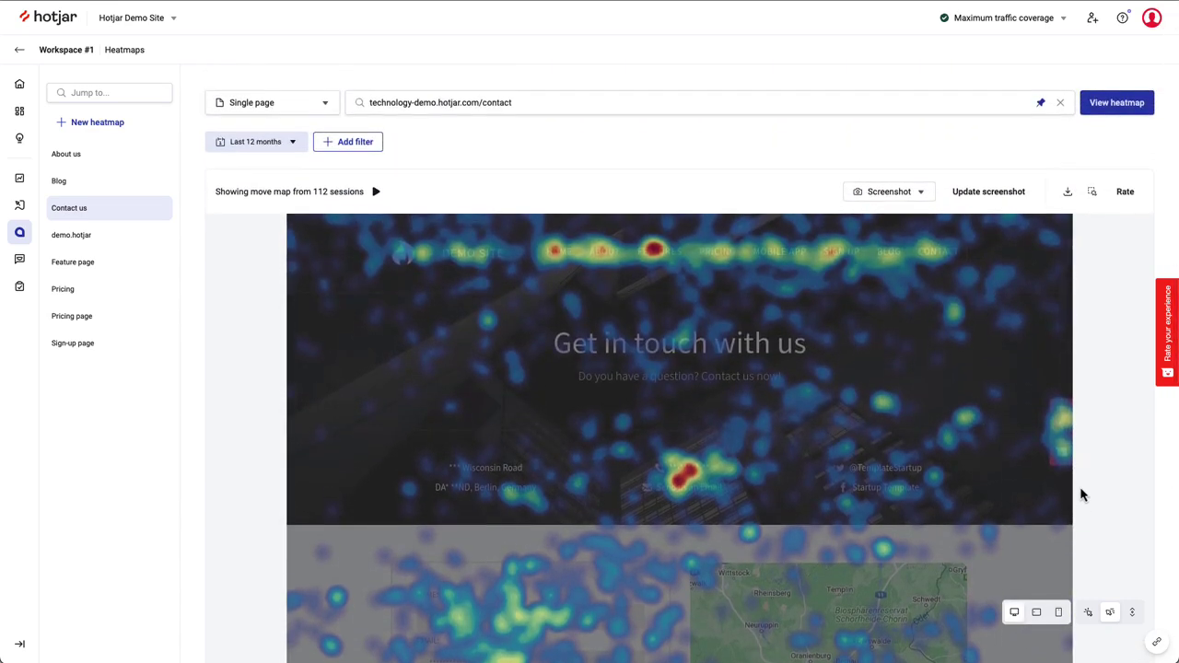
scroll(1081, 496, up, 1)
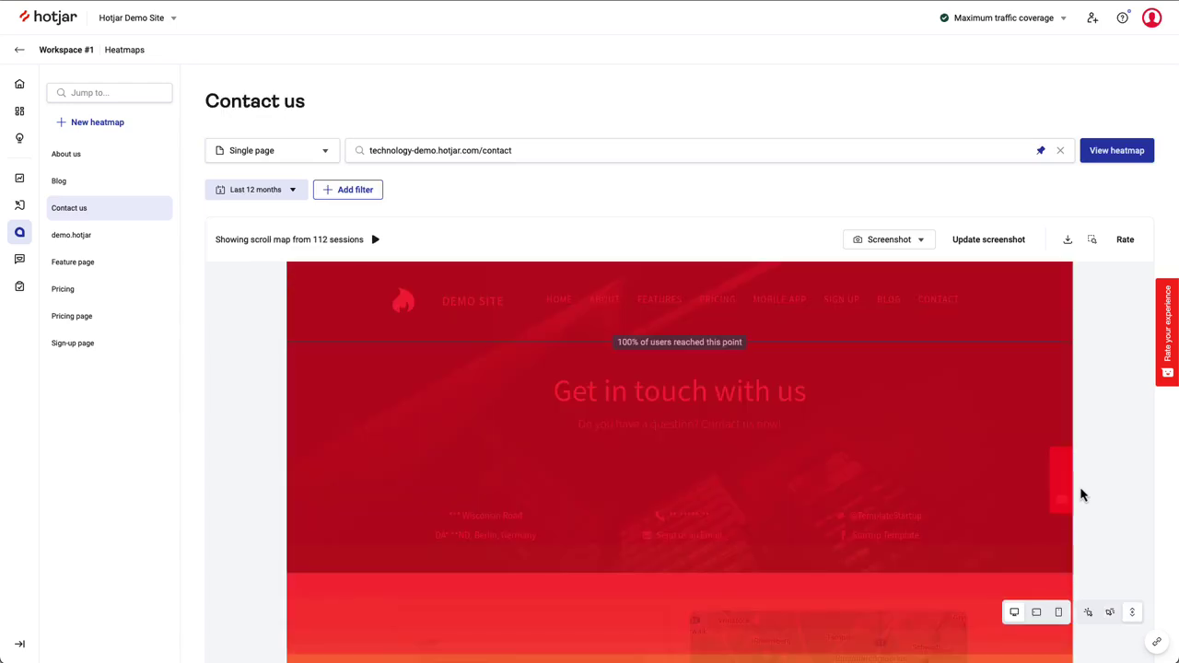
- Examine how far users scroll on the contact page, using its scroll map down to the footer
scroll(916, 377, down, 4)
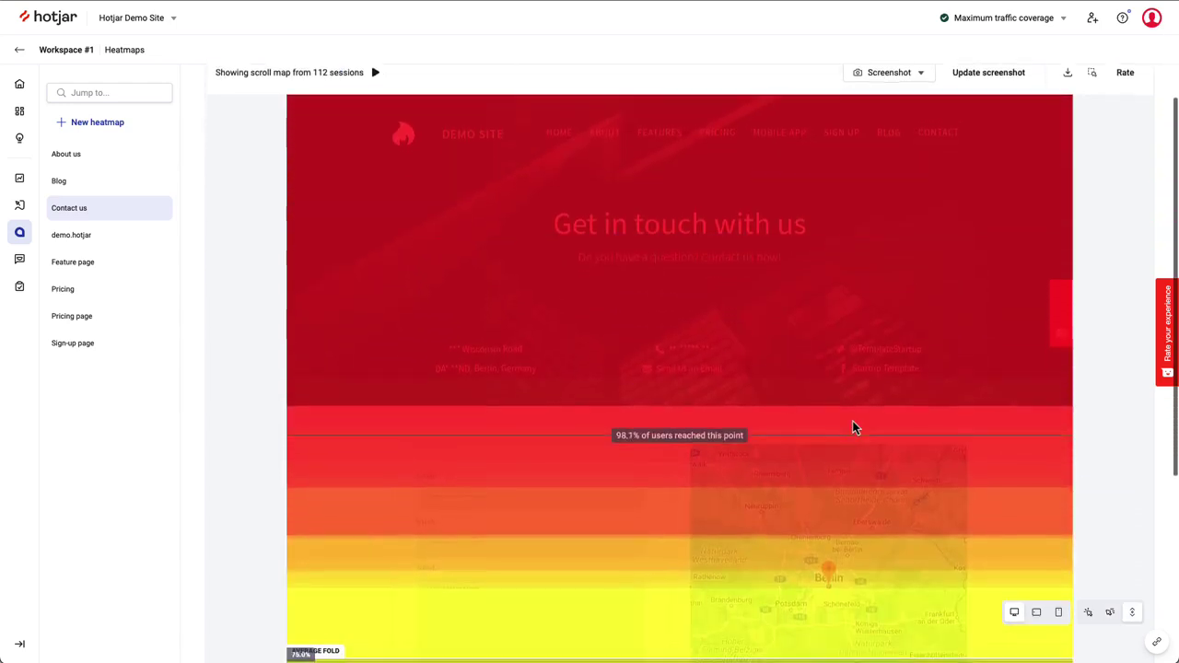
scroll(853, 428, down, 2)
scroll(837, 510, down, 2)
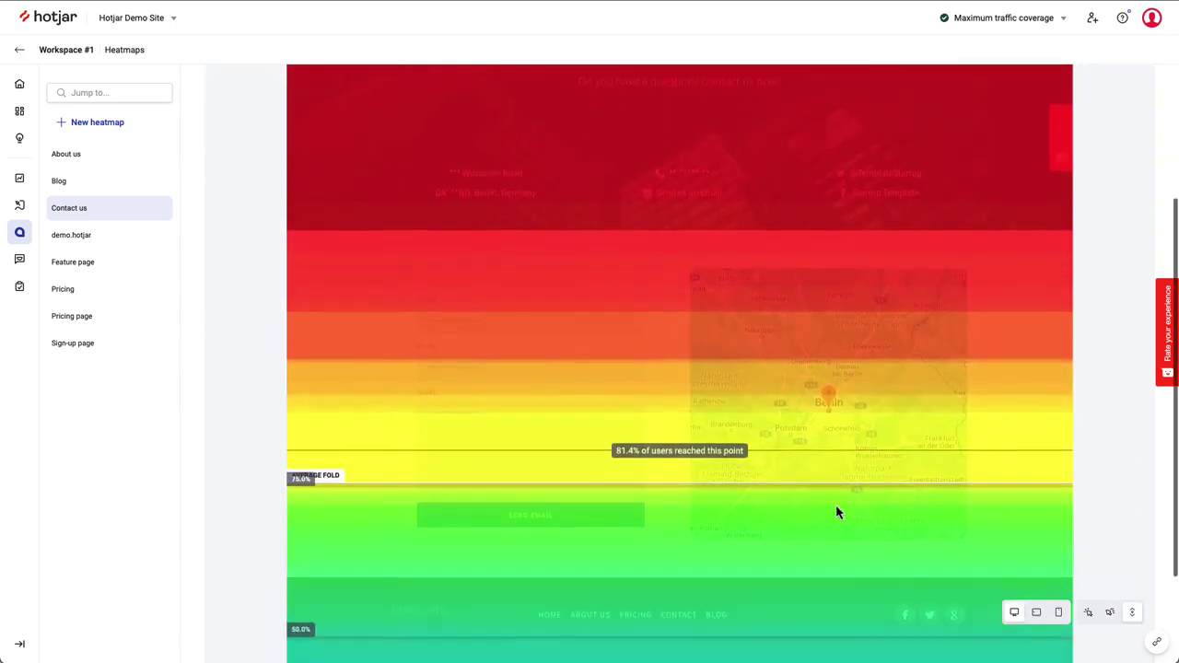
scroll(837, 511, down, 1)
scroll(824, 595, down, 1)
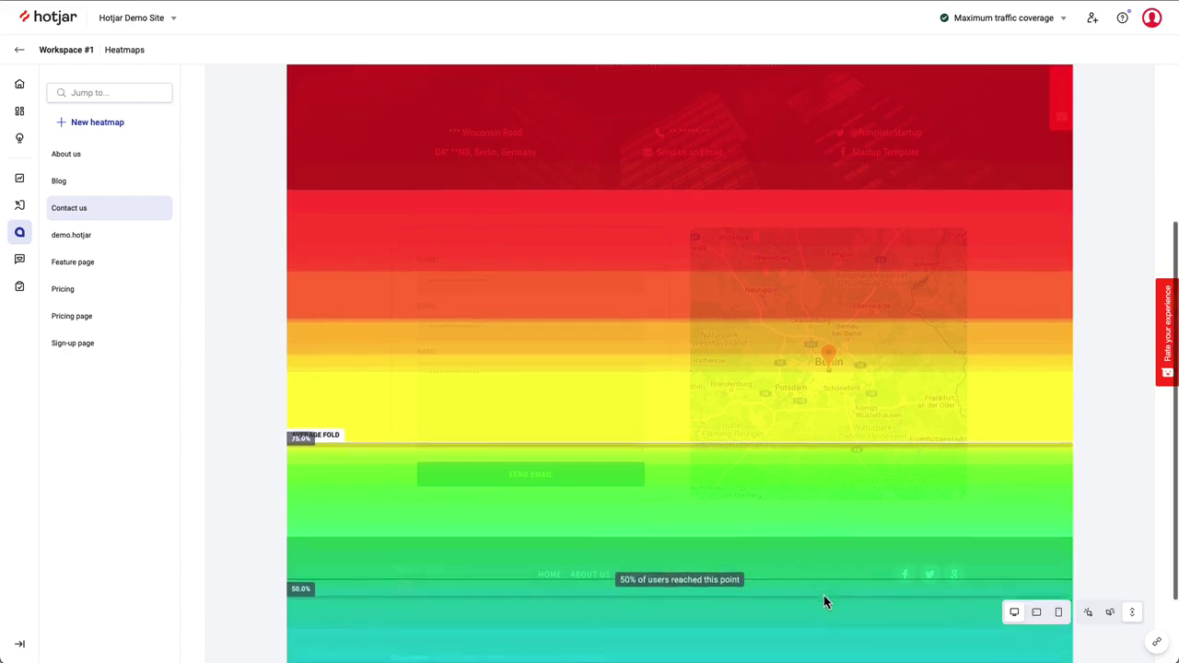
scroll(824, 595, down, 1)
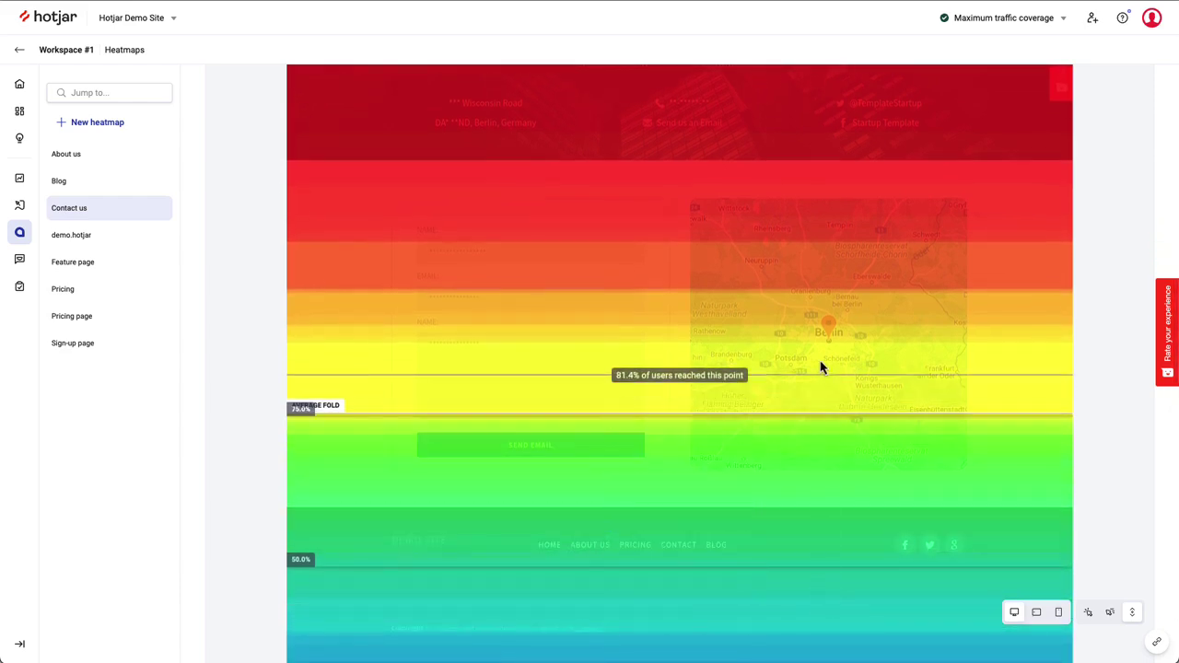
scroll(821, 364, up, 1)
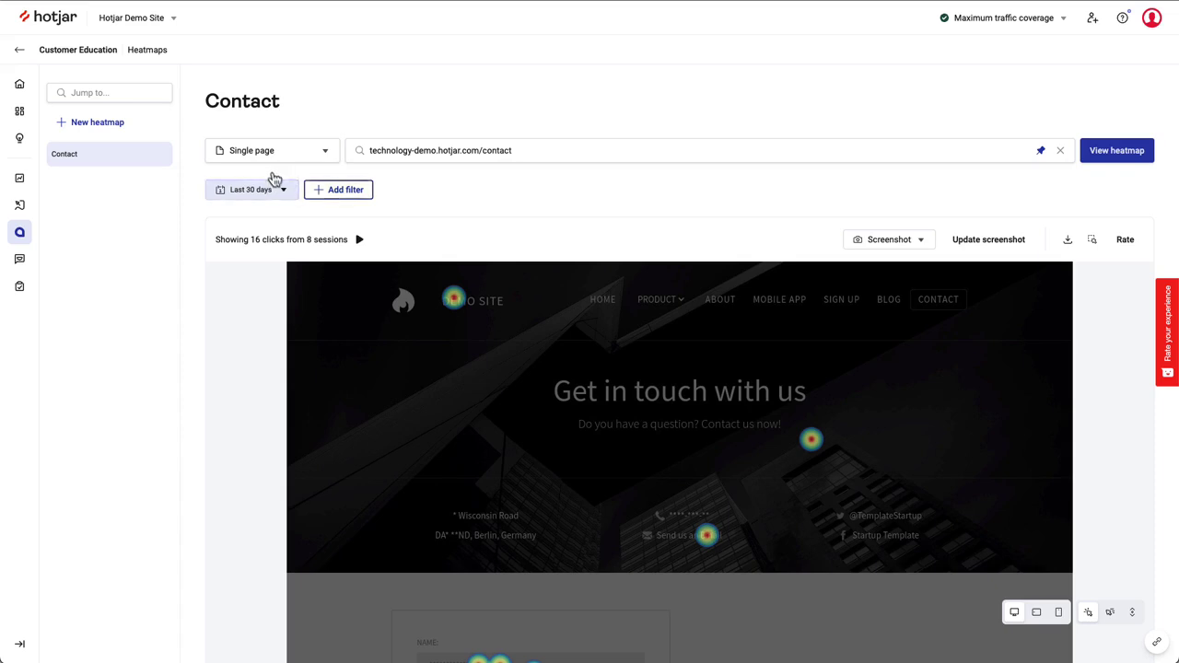
- Set the contact heatmap's date range to the last 3 months and filter it to returning users
click(284, 201)
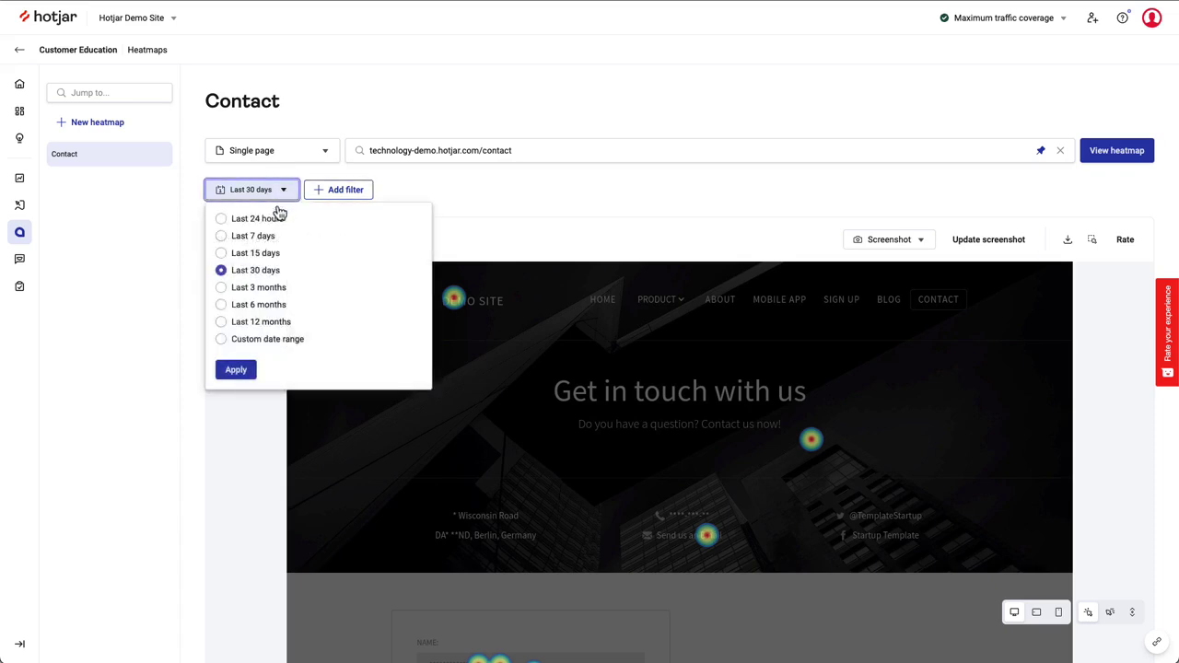
click(247, 291)
click(236, 370)
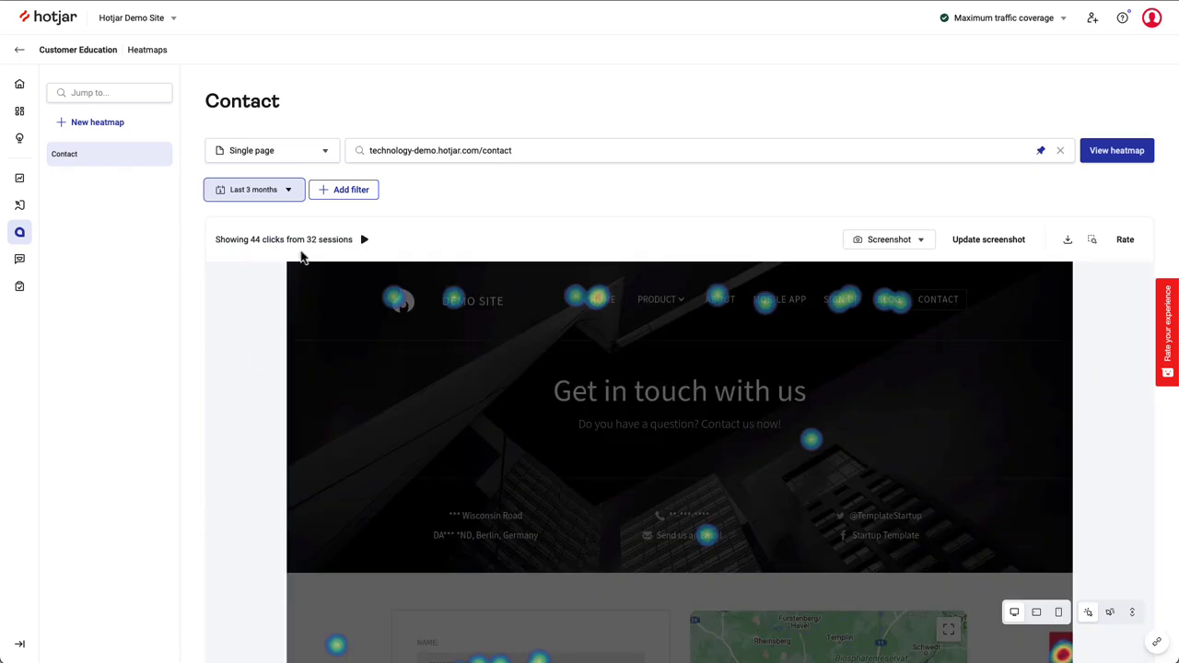
click(343, 190)
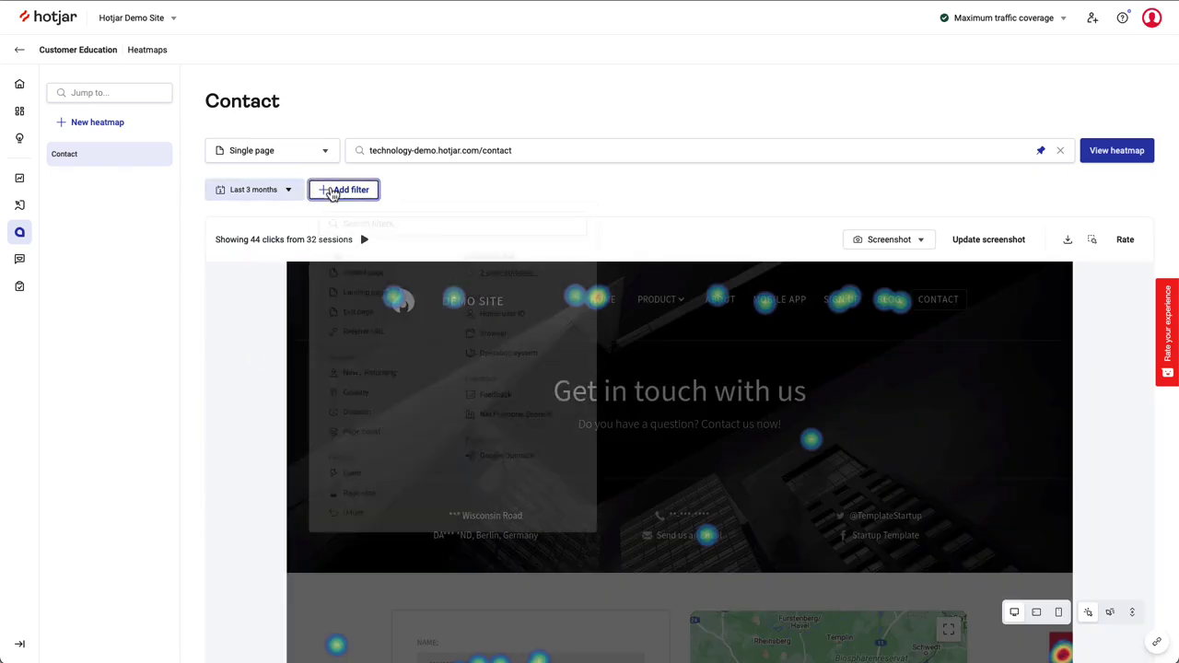
click(352, 377)
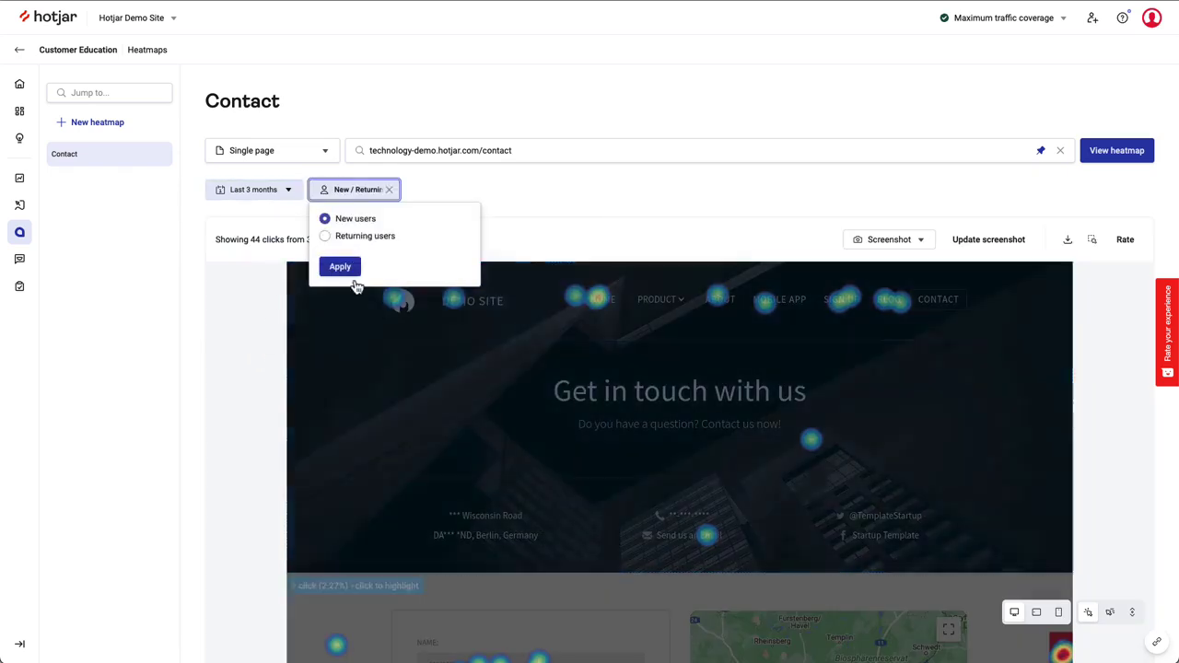
click(358, 237)
click(355, 267)
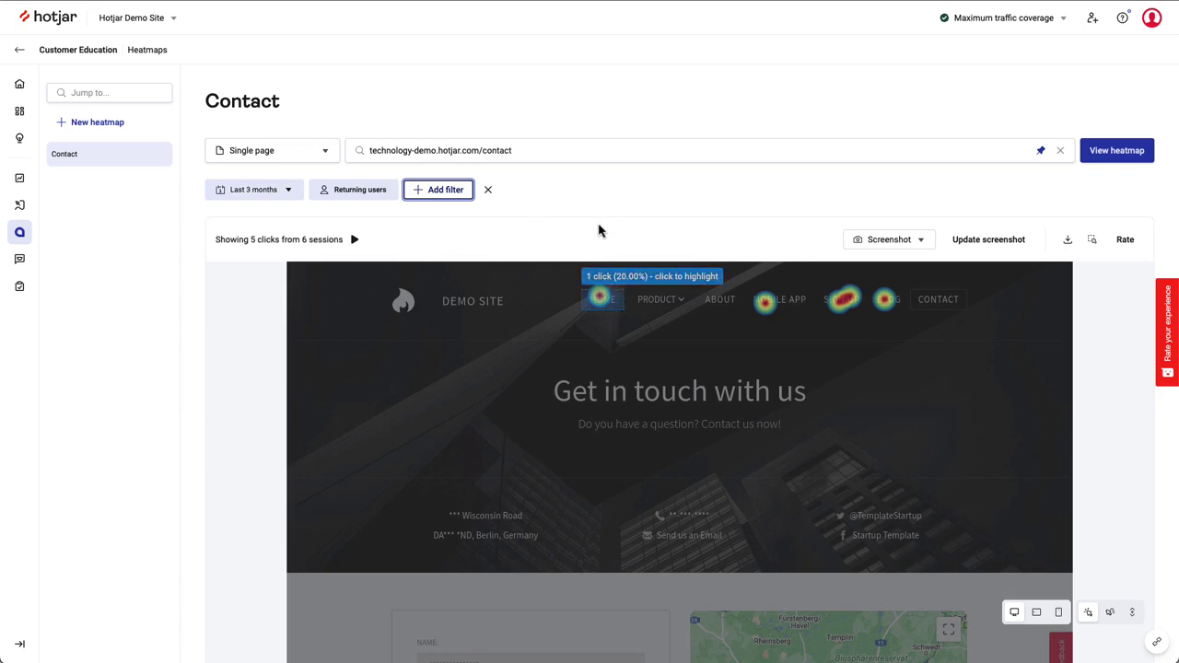
- Examine the tracked event names offered by the heatmap's Event filter and discard the filter
click(443, 194)
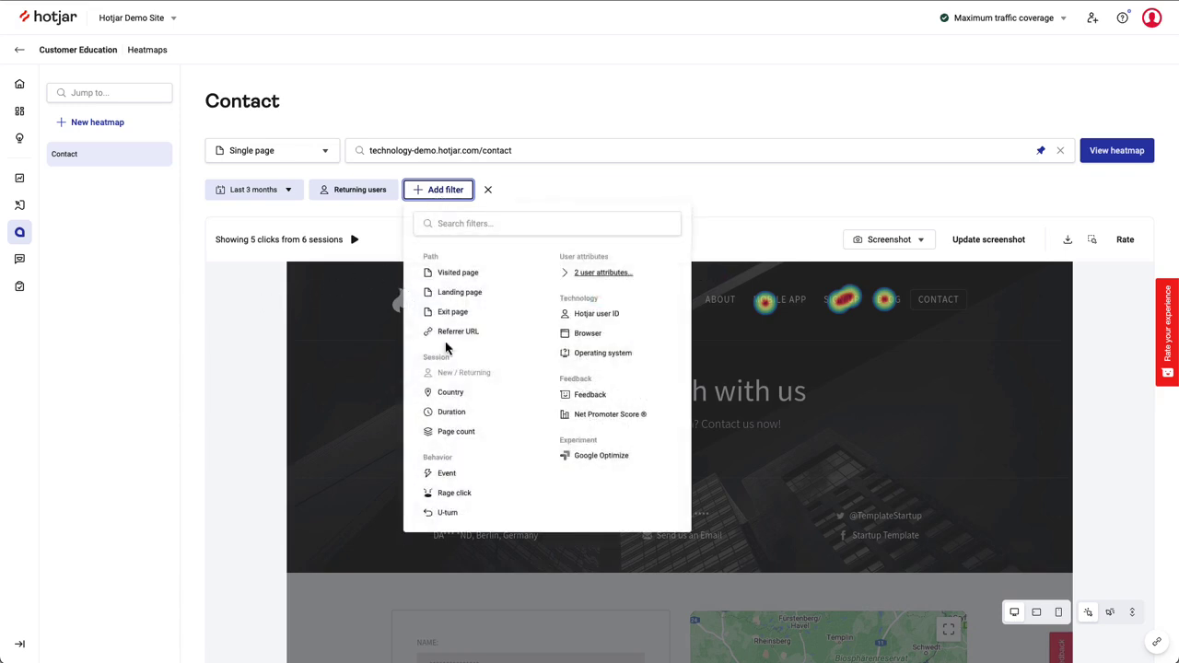
click(447, 474)
click(451, 295)
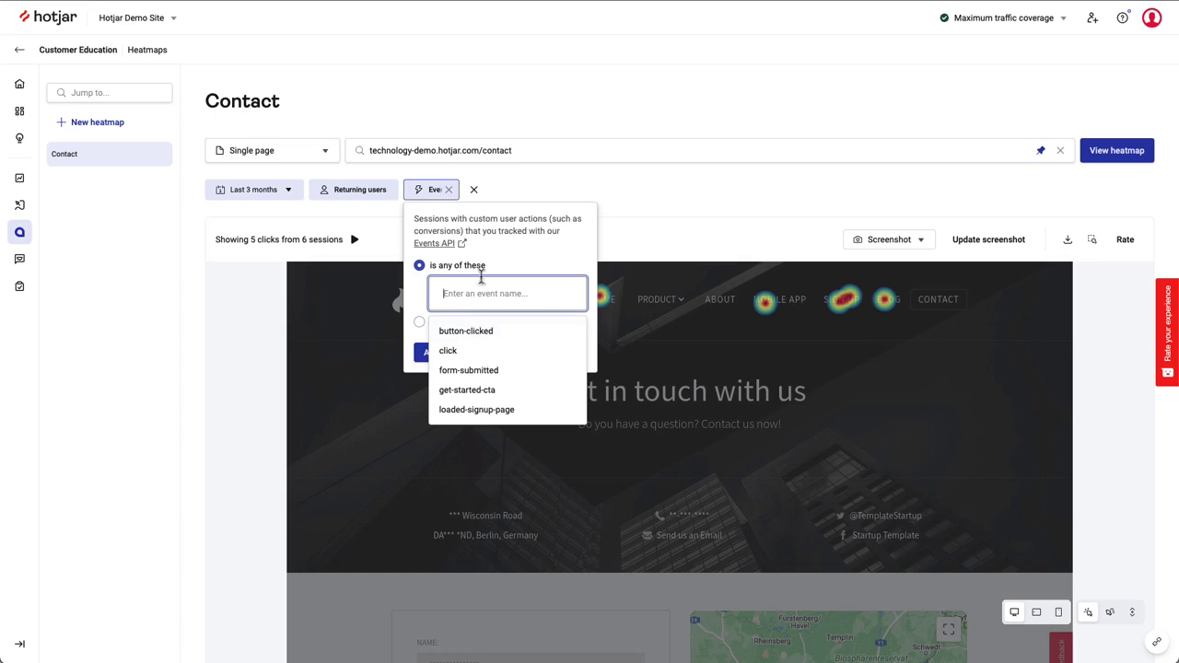
click(497, 196)
- Examine the conditions of the Total purchases user attribute filter, including "is greater than", and discard the filter
click(449, 195)
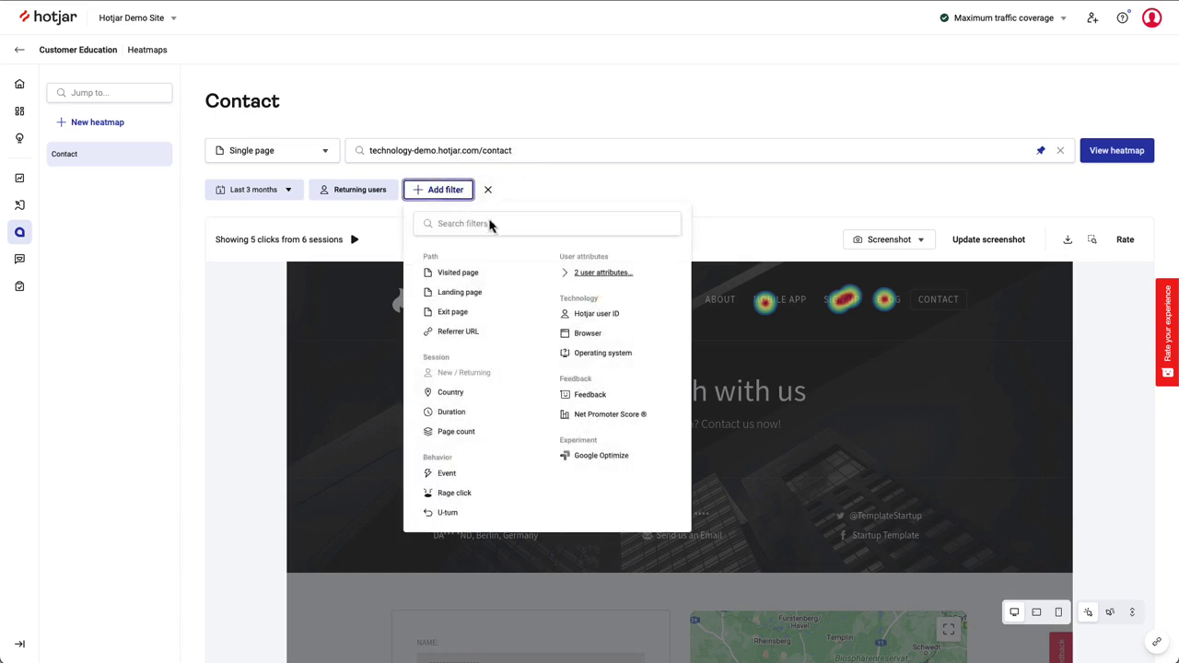
click(573, 274)
click(490, 261)
click(471, 296)
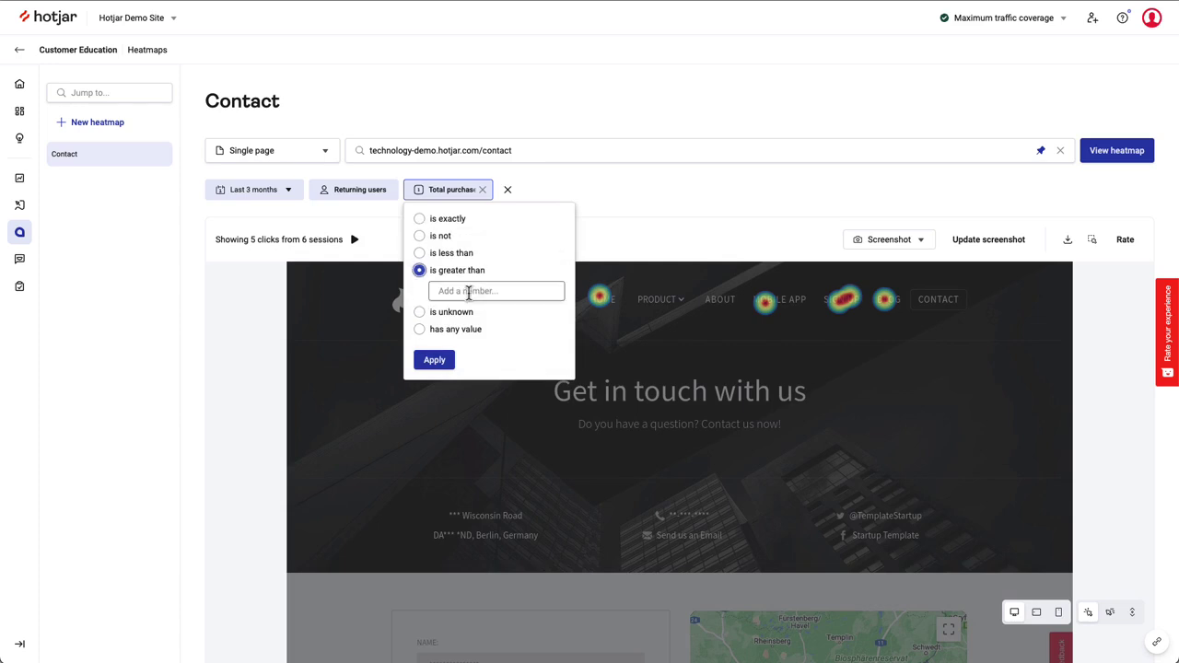
click(483, 191)
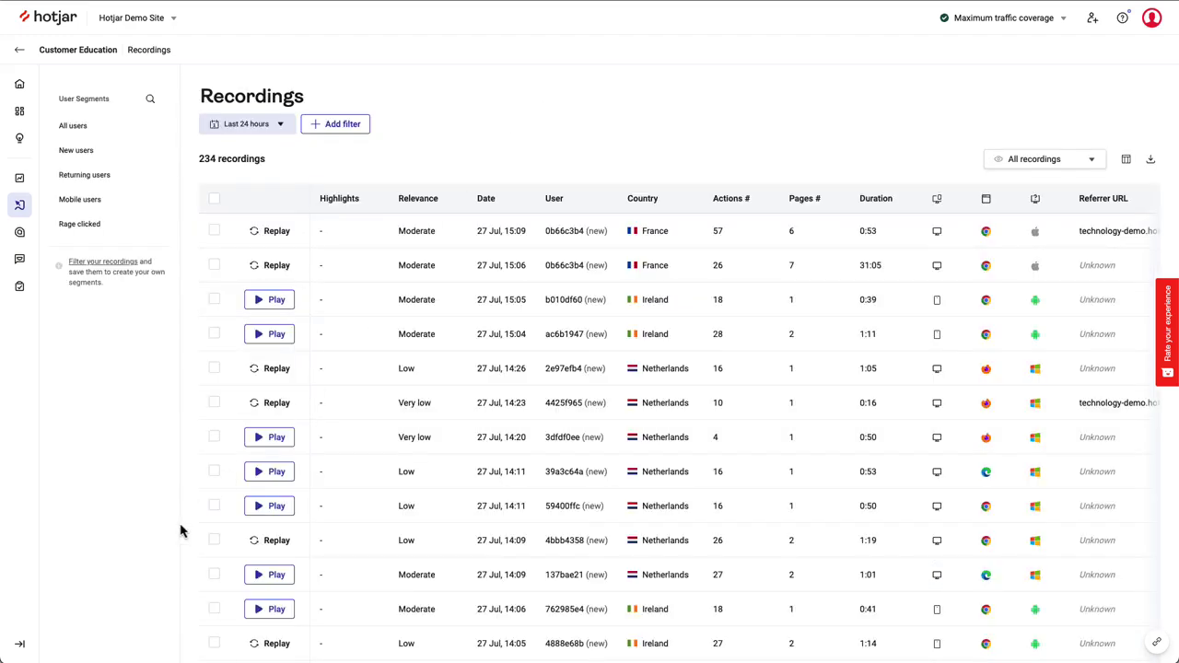
- Play the 0:53 session recording from France dated 27 Jul, 15:09 and show its list of actions
click(332, 281)
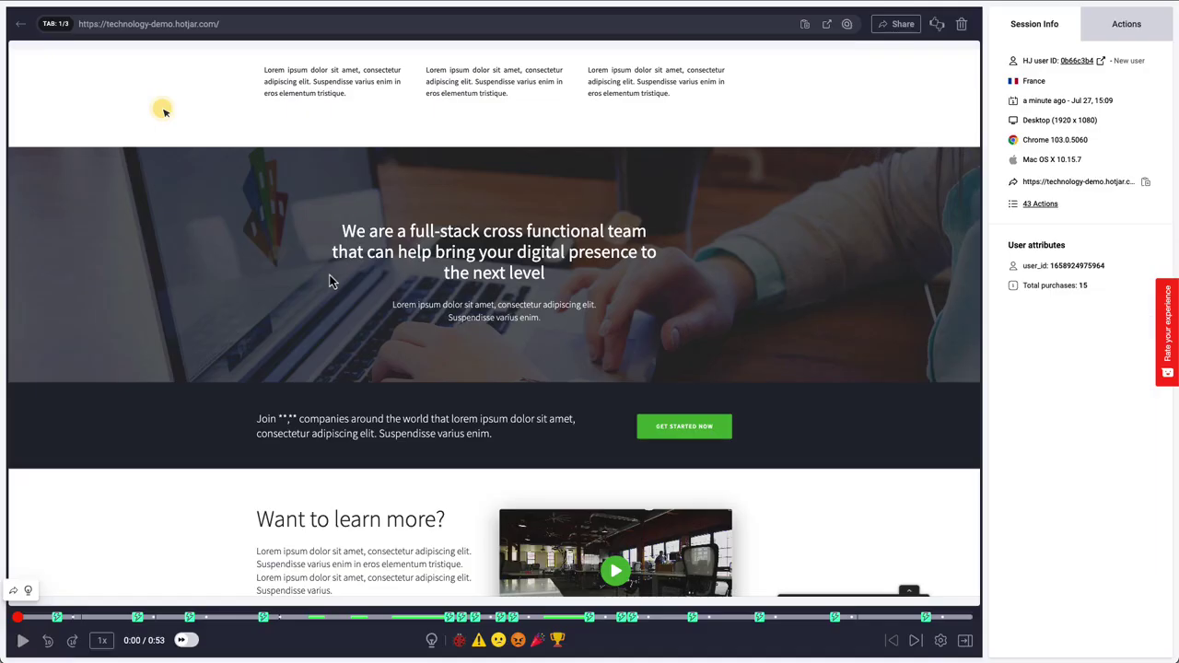
click(23, 641)
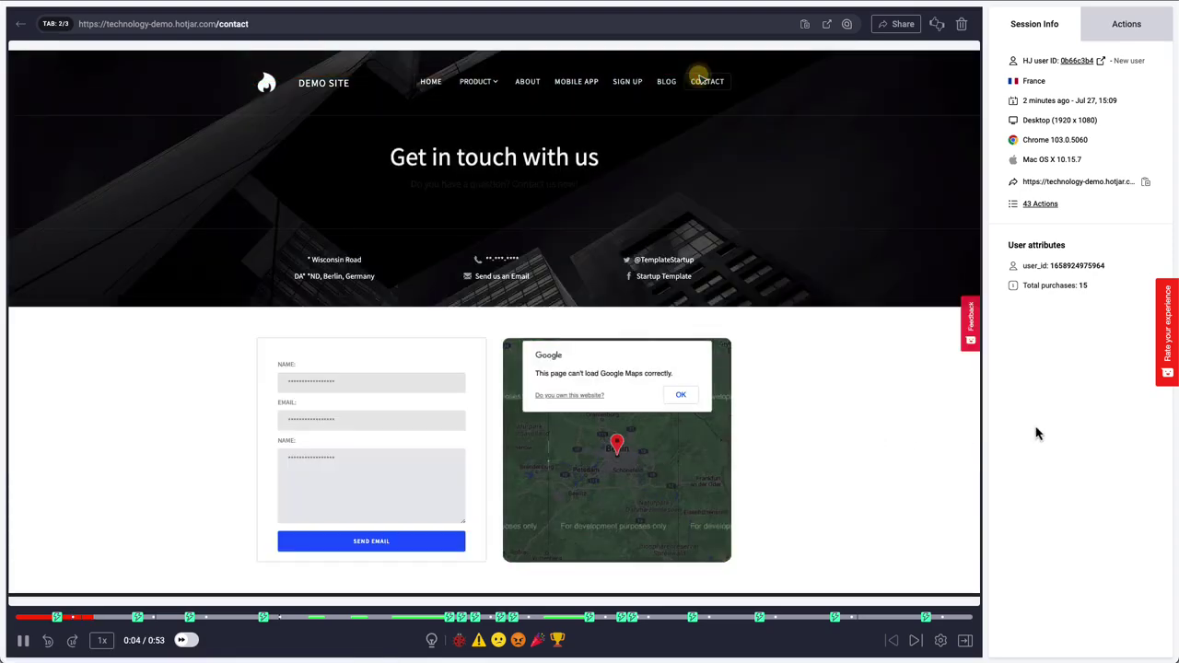
click(1124, 27)
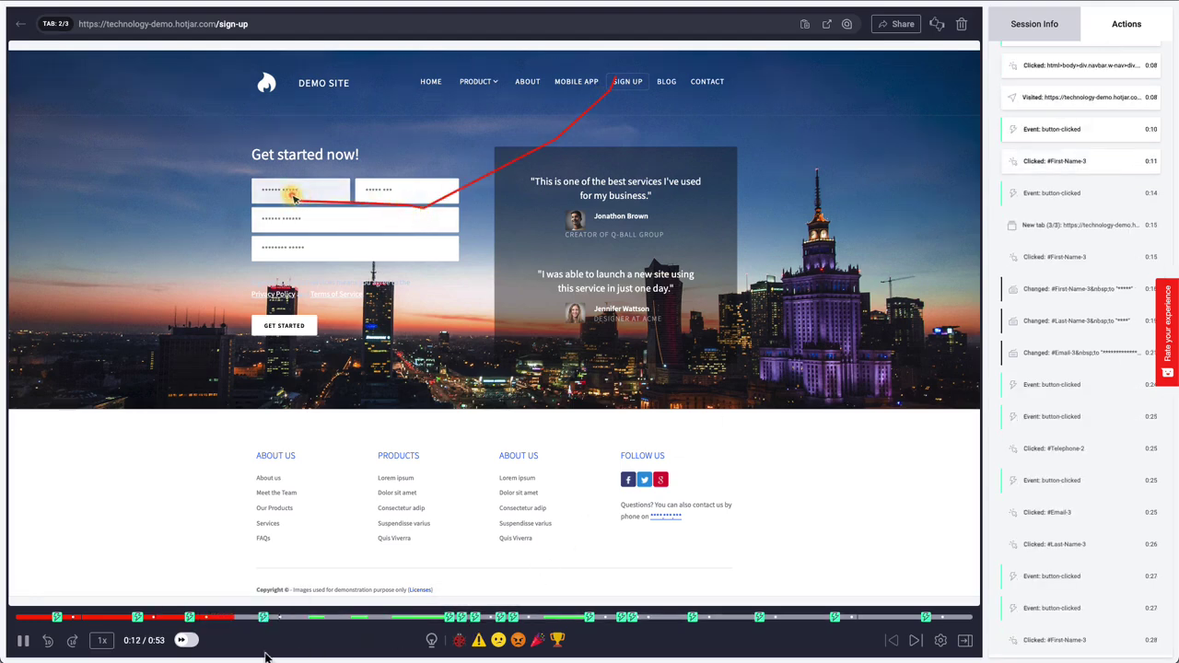
- Toggle pause skipping and try faster playback speeds, such as 4x, in the session recording
click(188, 641)
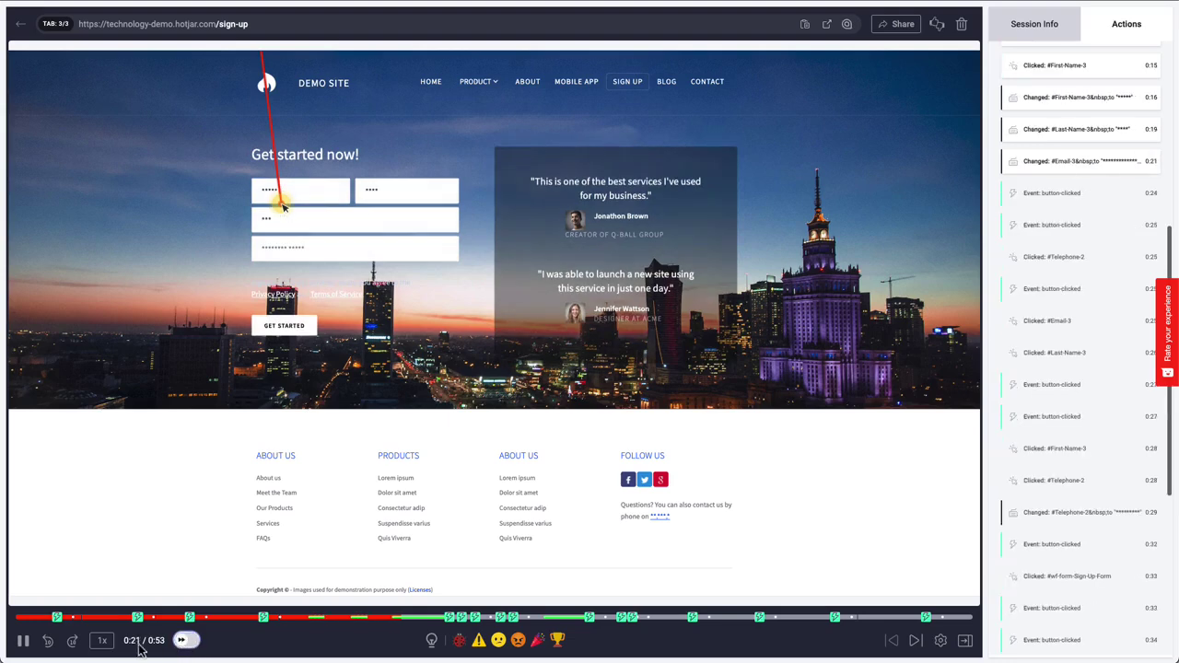
click(99, 644)
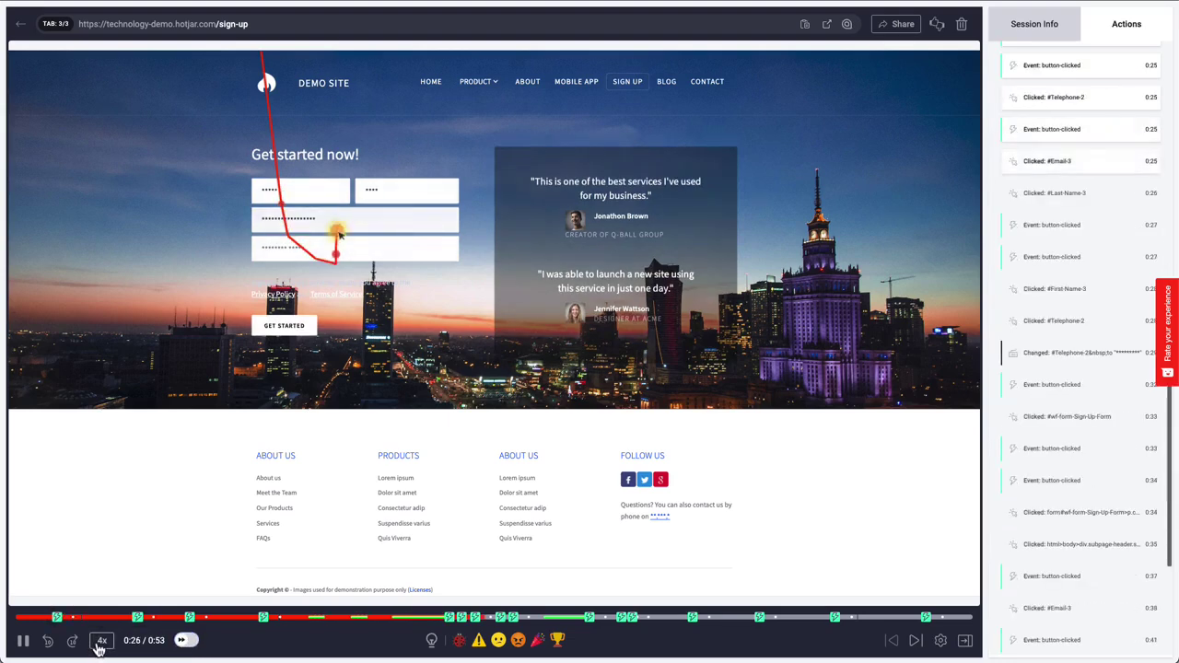
click(99, 642)
click(99, 645)
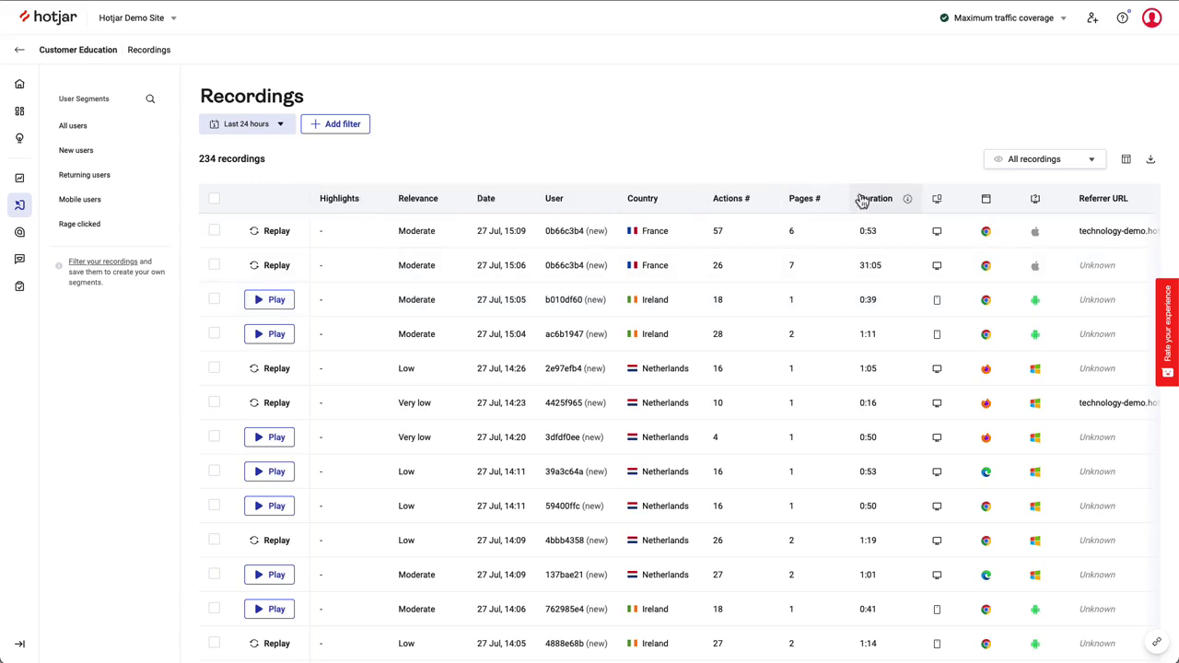
- Set the recordings list's date range to the last 24 hours
scroll(918, 200, right, 5)
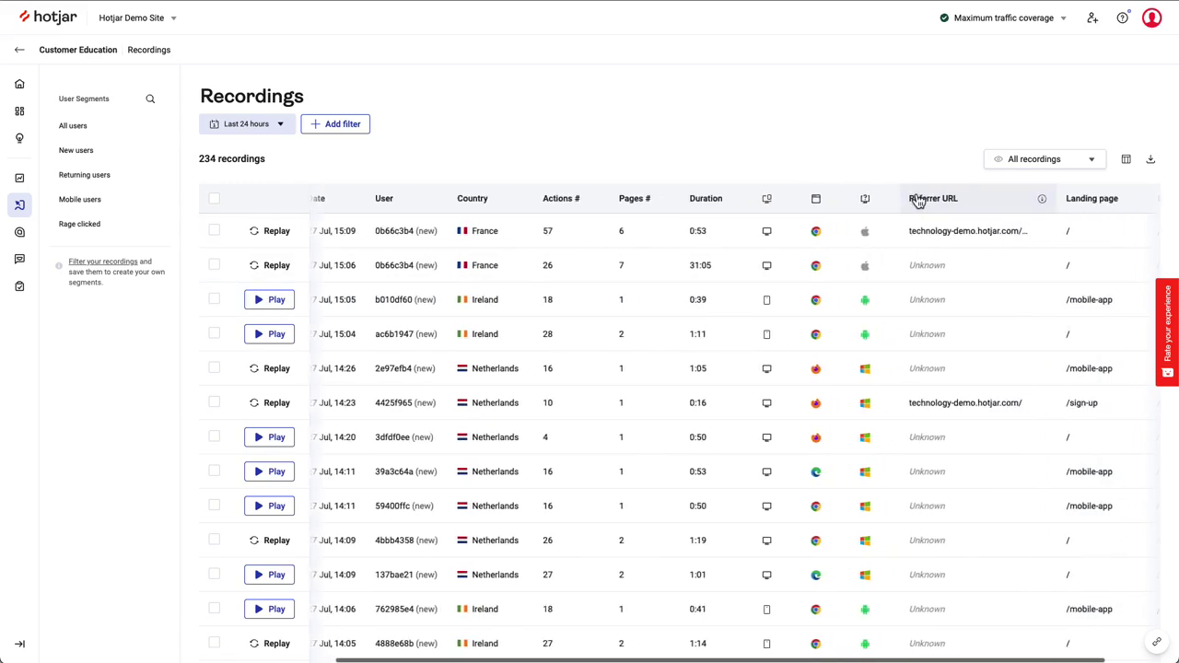
scroll(918, 200, right, 1)
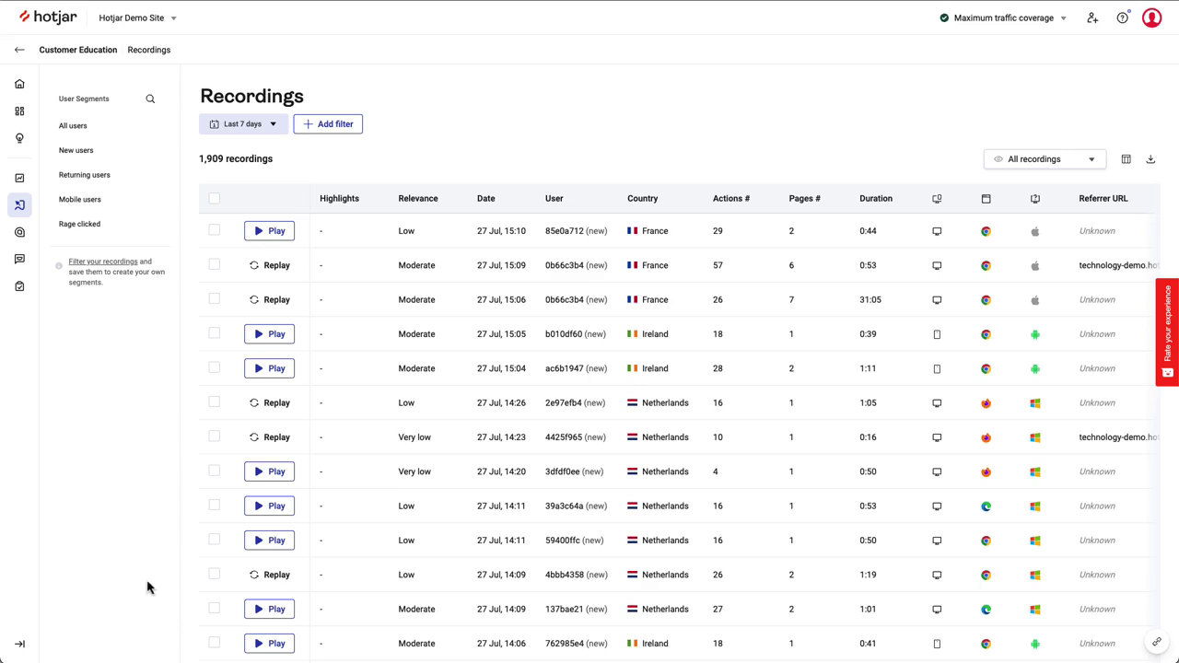
click(242, 129)
click(249, 153)
click(231, 304)
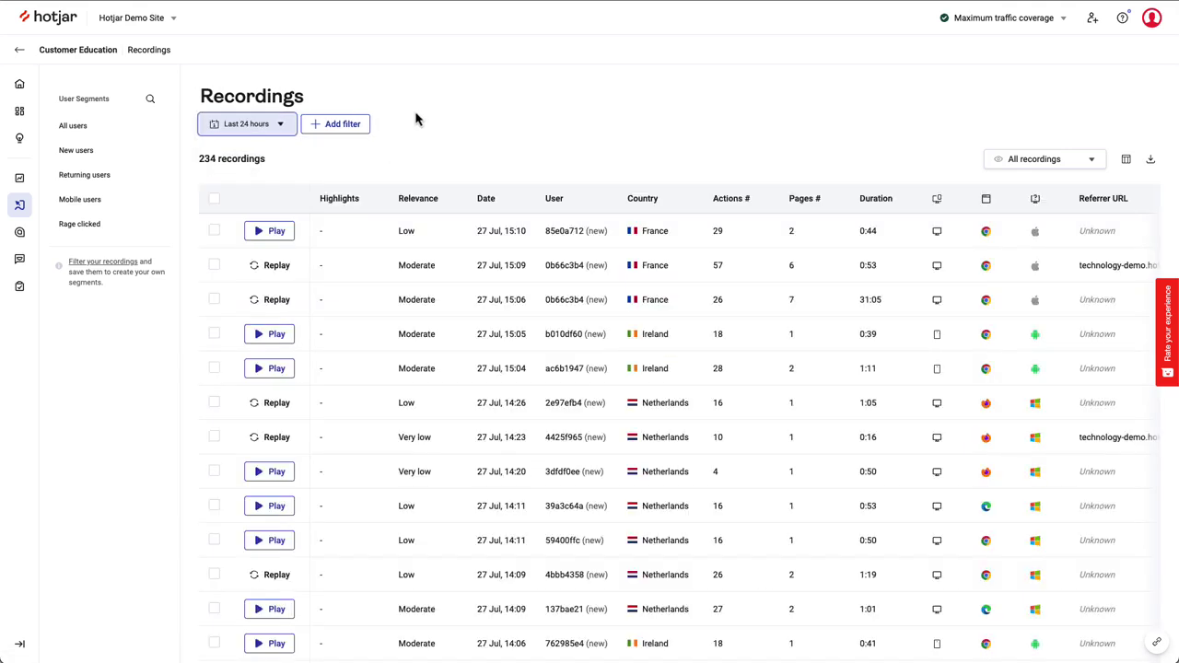
- Filter the recordings to sessions where a rage click occurred and a visited page contains "sign-up"
click(378, 126)
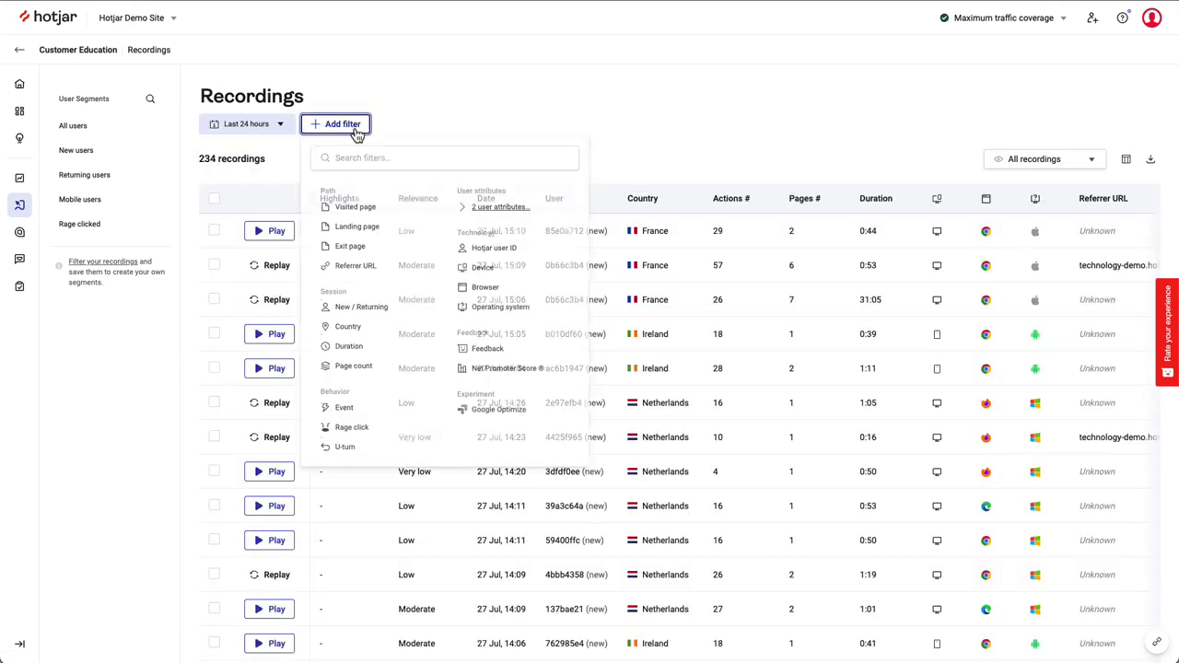
click(346, 429)
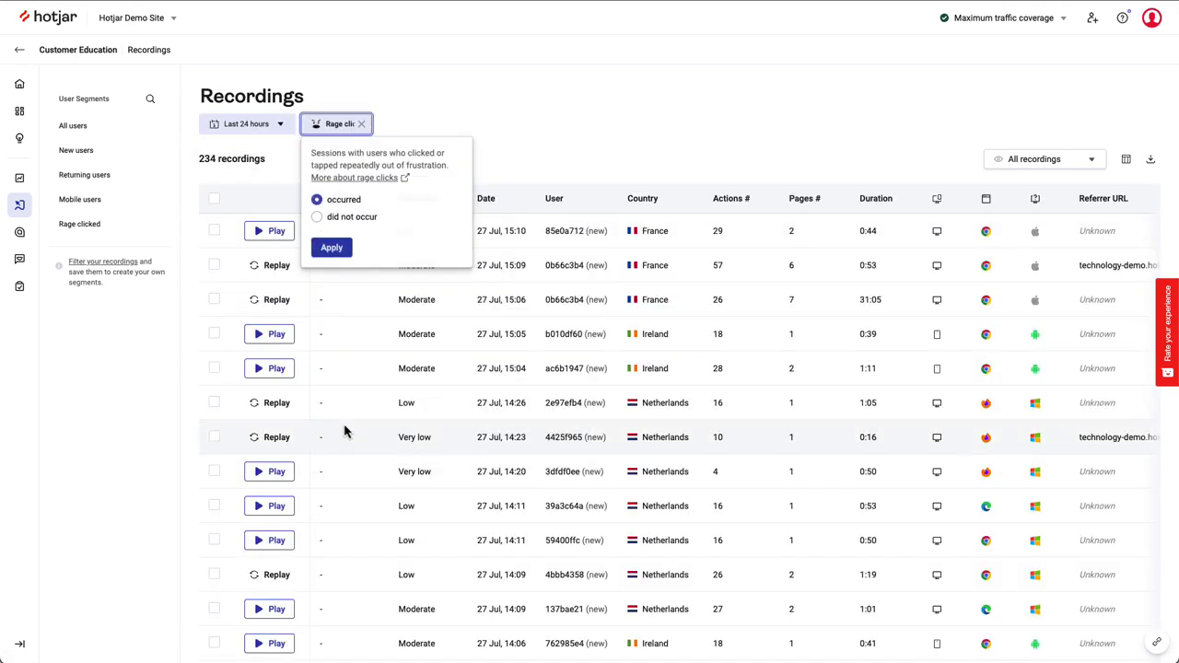
click(350, 258)
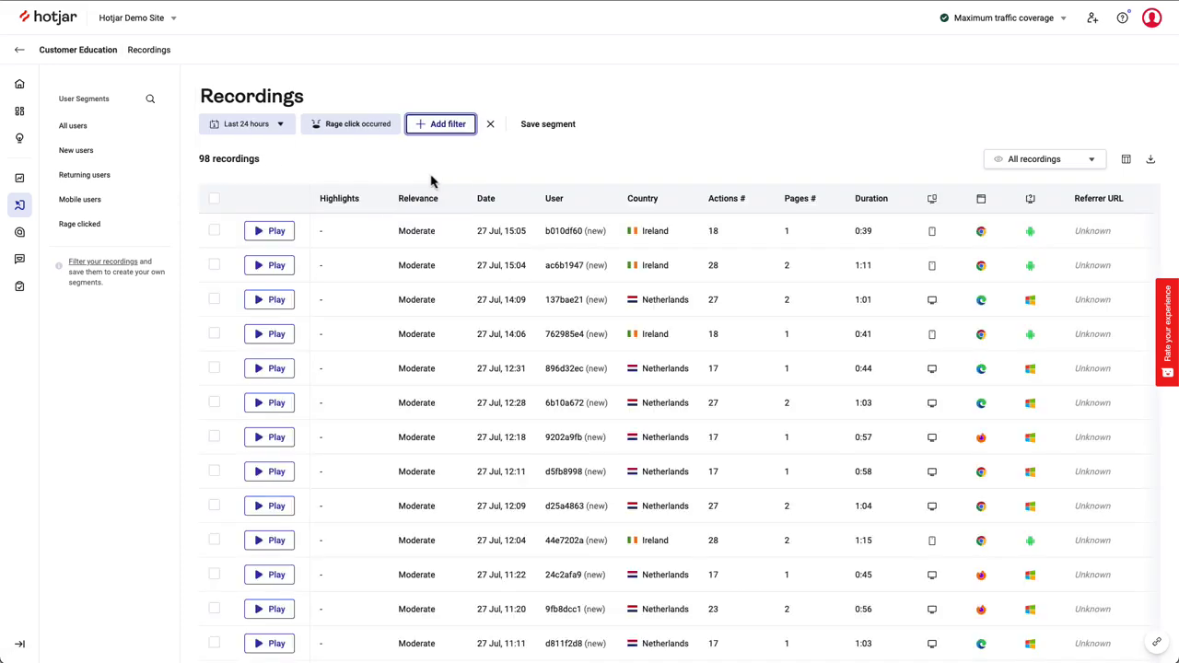
click(452, 127)
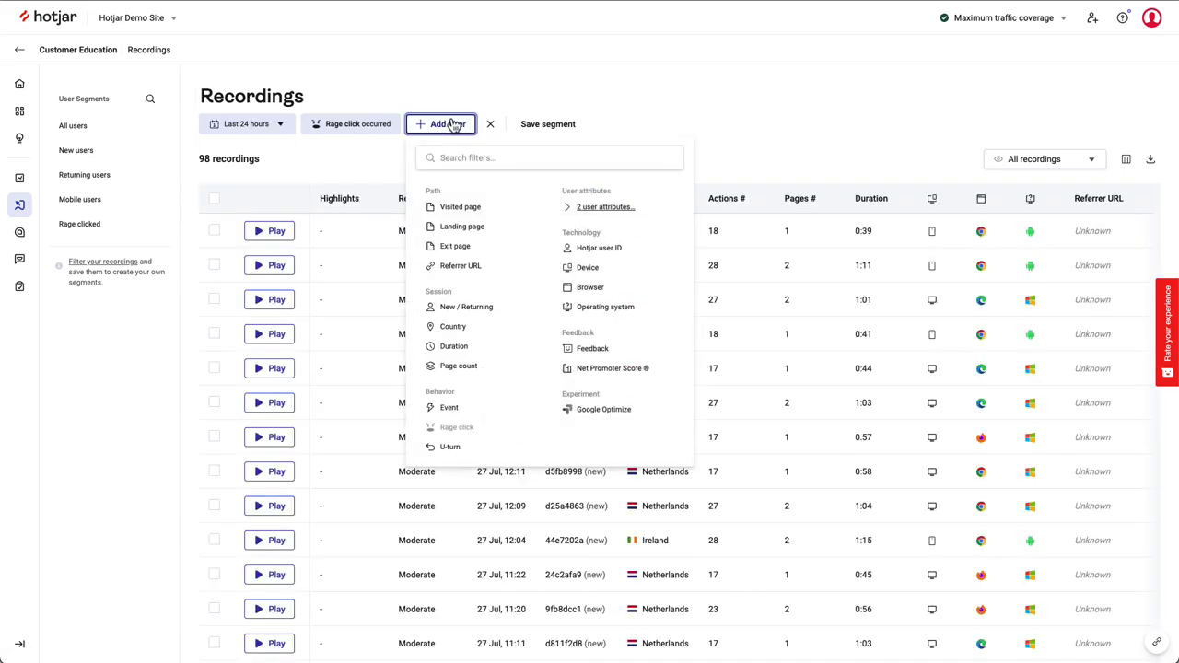
click(459, 210)
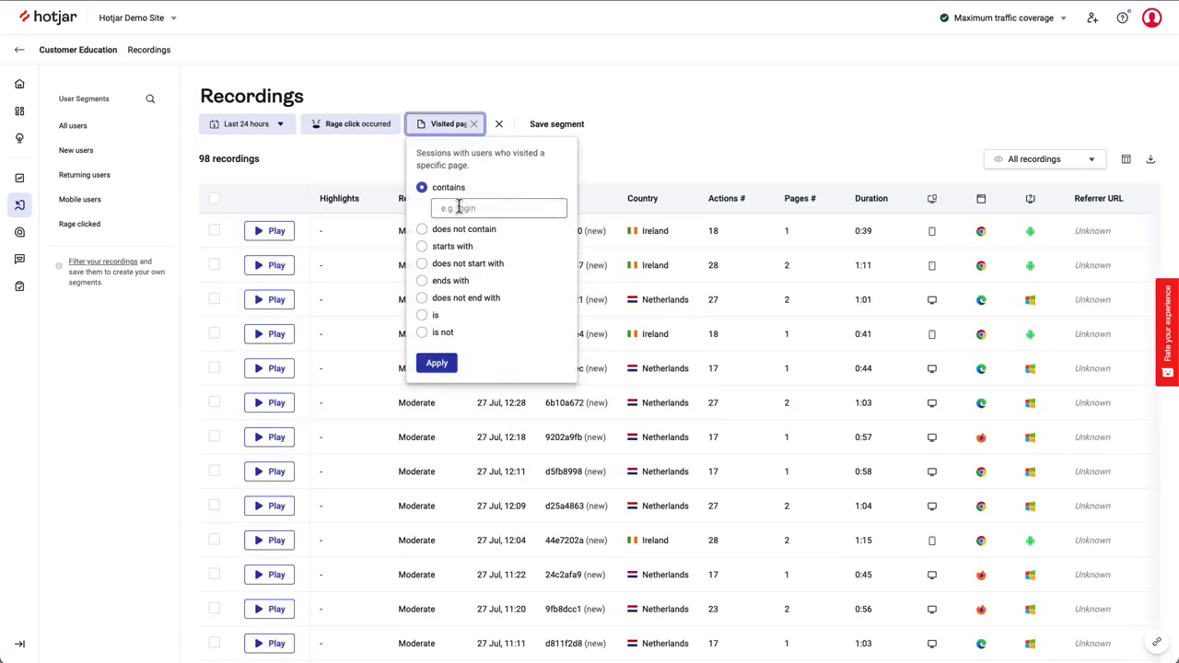
text(sign-up)
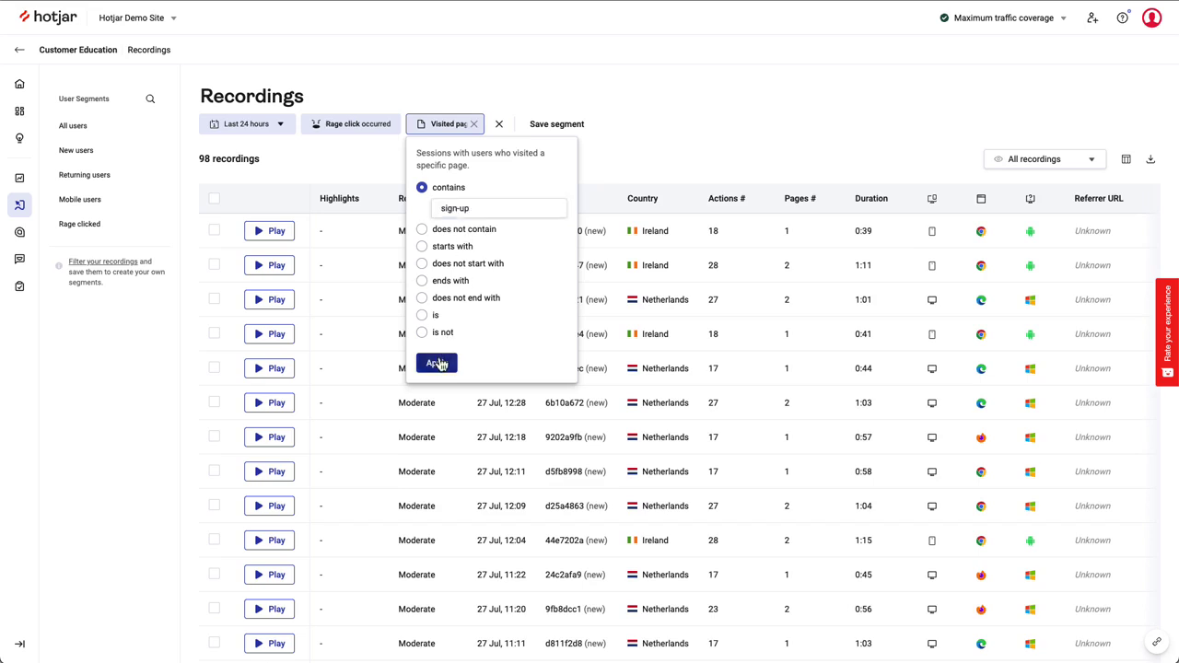
click(437, 363)
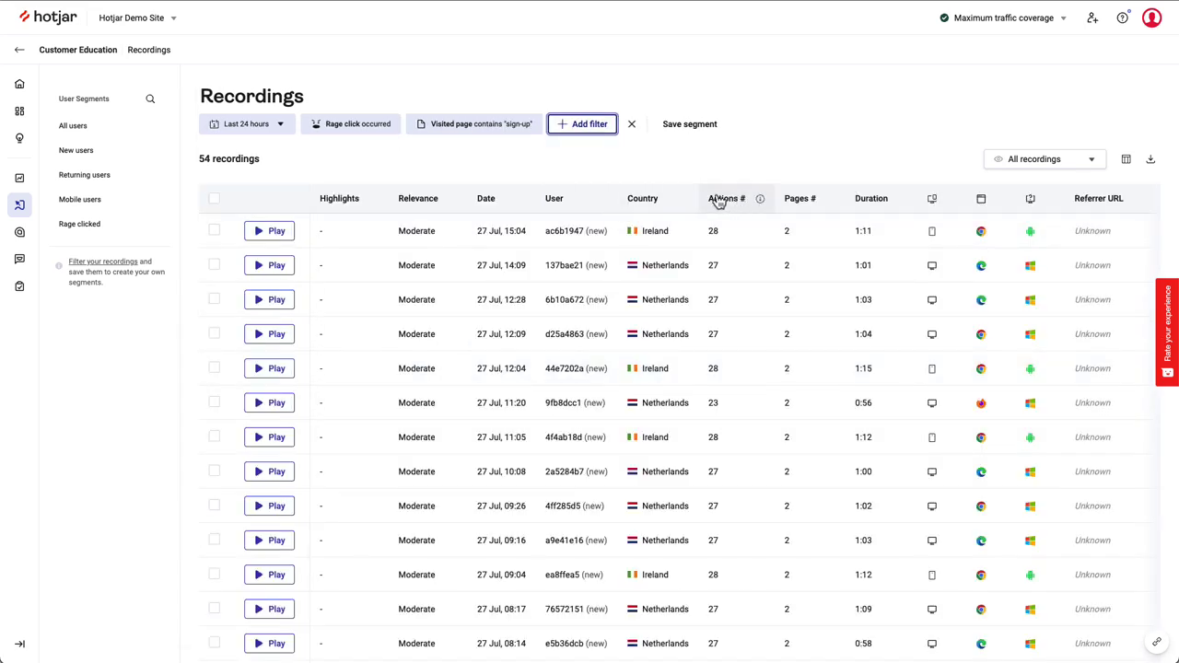
- Sort the recordings by shortest duration first and save the filters as a segment named "Rage click on sign up"
click(861, 206)
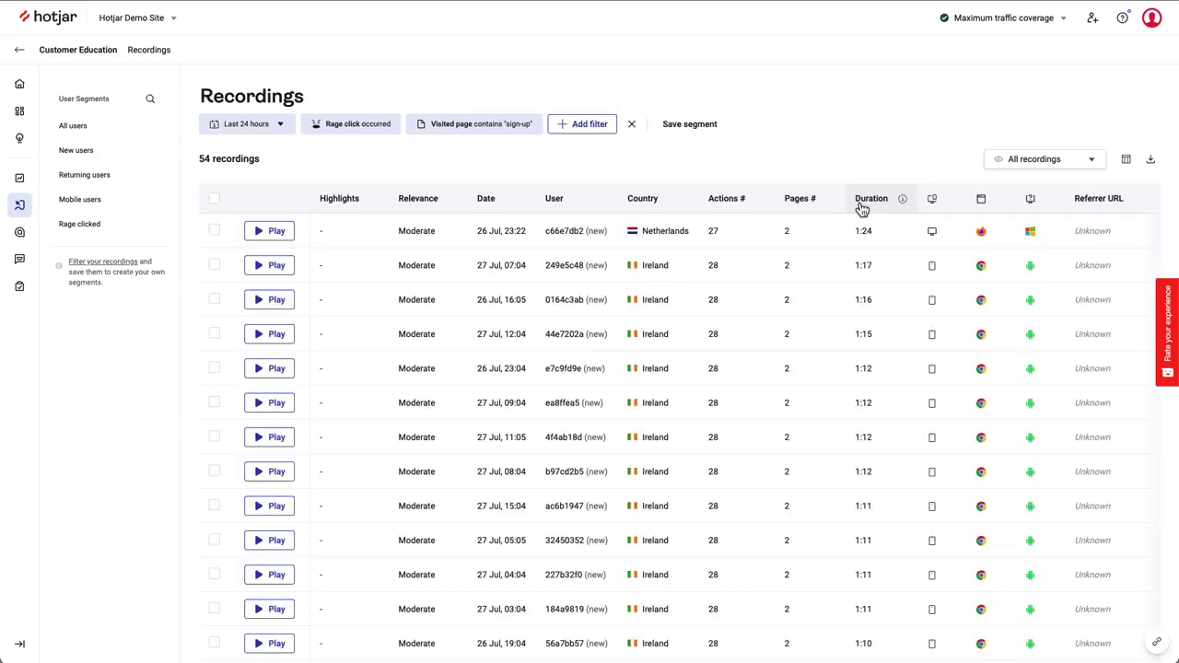
click(861, 206)
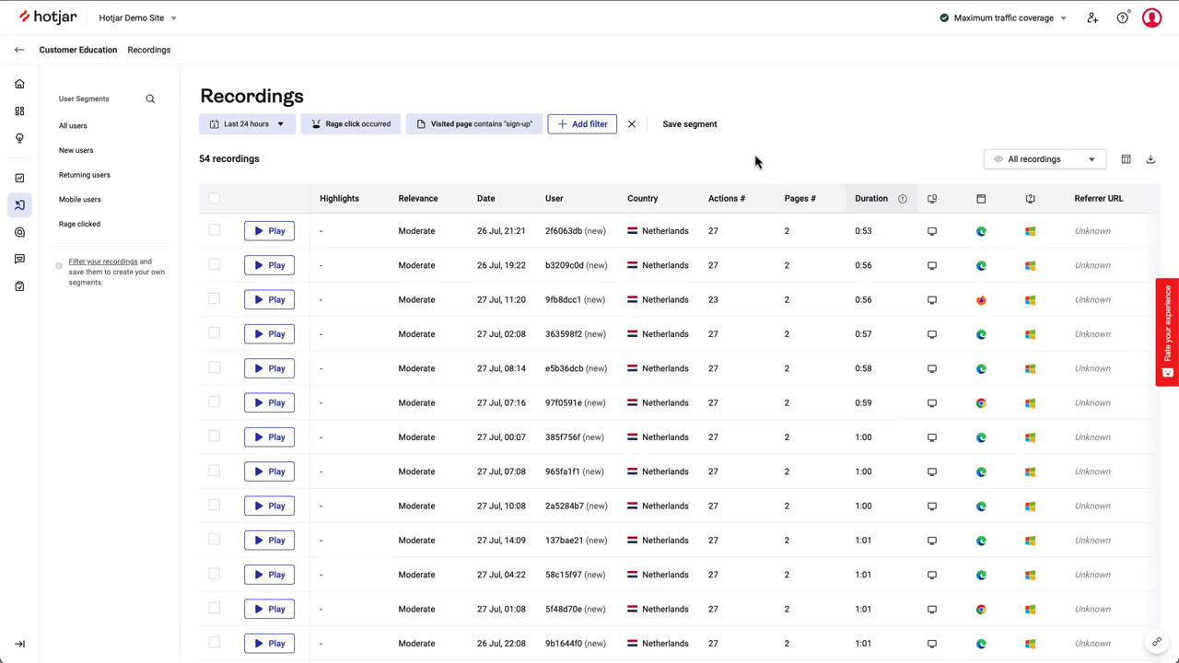
click(707, 129)
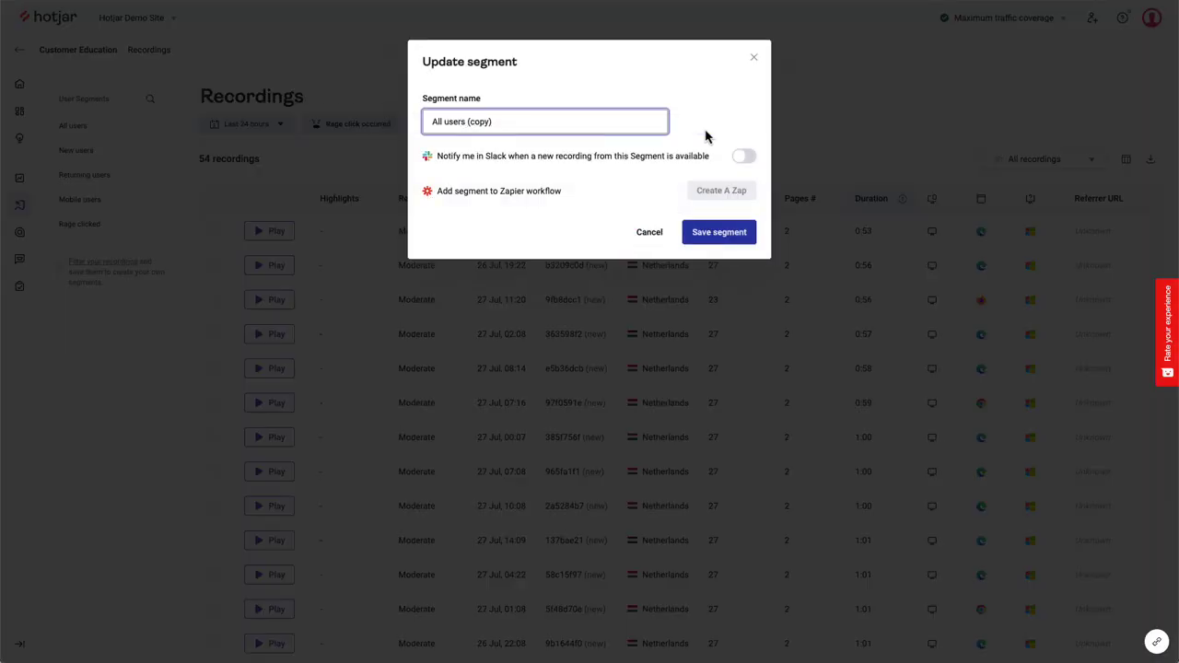
key(ctrl+a)
text(Rage click on sign up)
click(738, 232)
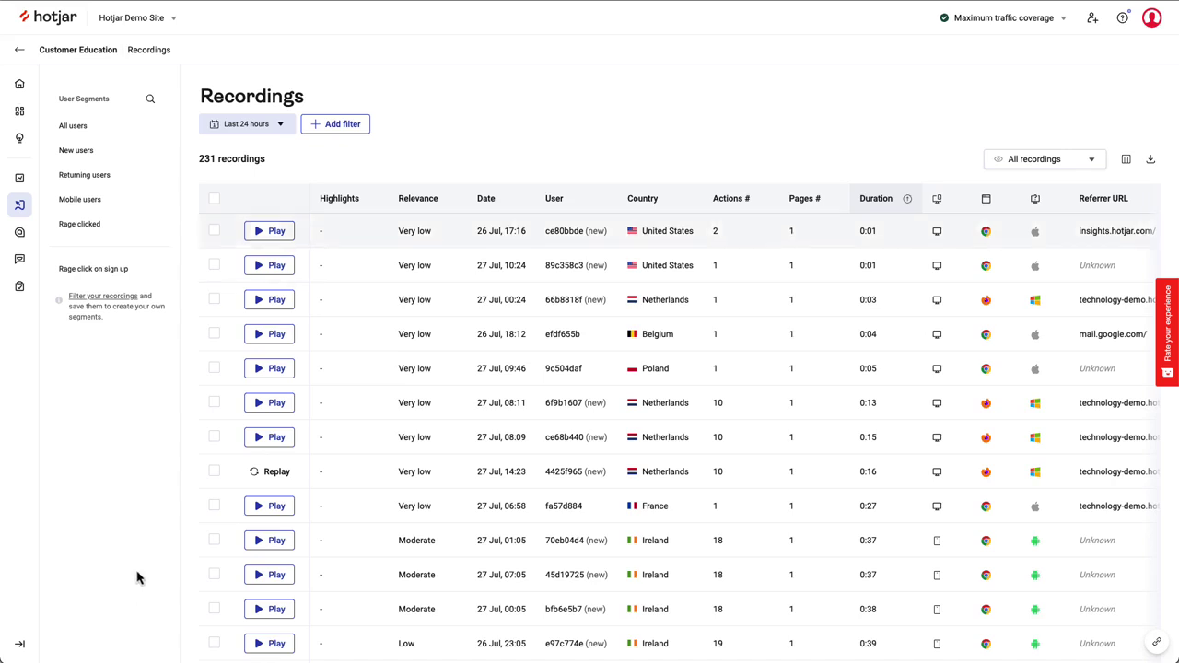
- Examine the user attribute options and the Event filter available for the recordings
click(350, 127)
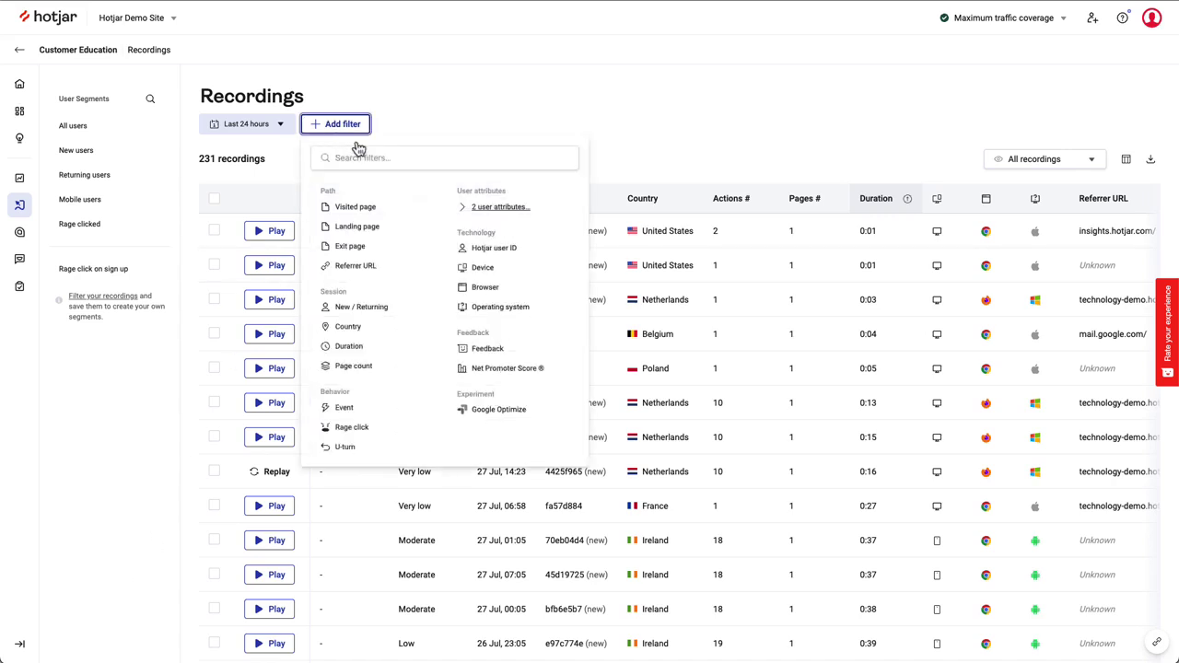
click(483, 208)
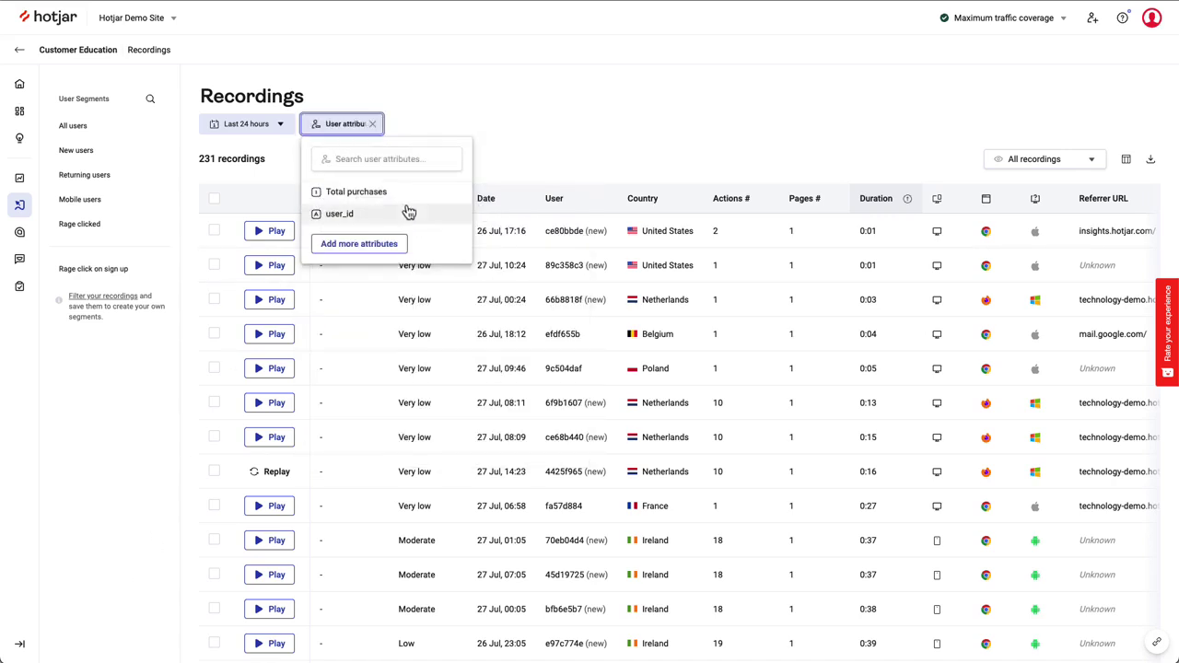
click(372, 124)
click(352, 129)
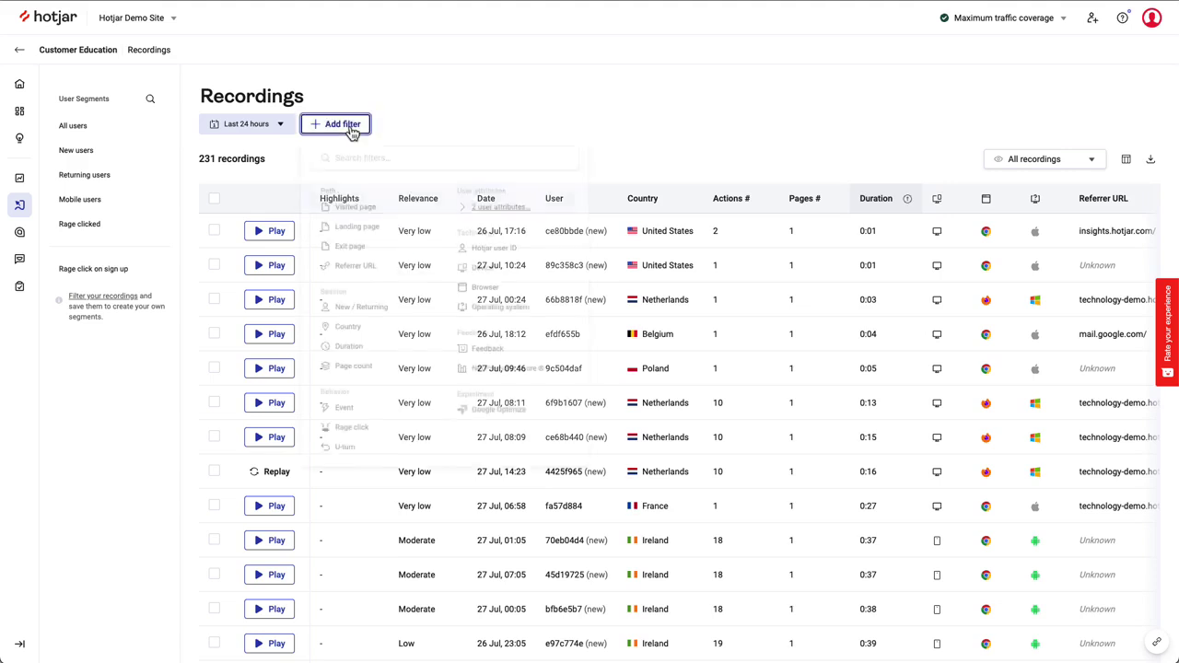
click(350, 408)
click(384, 225)
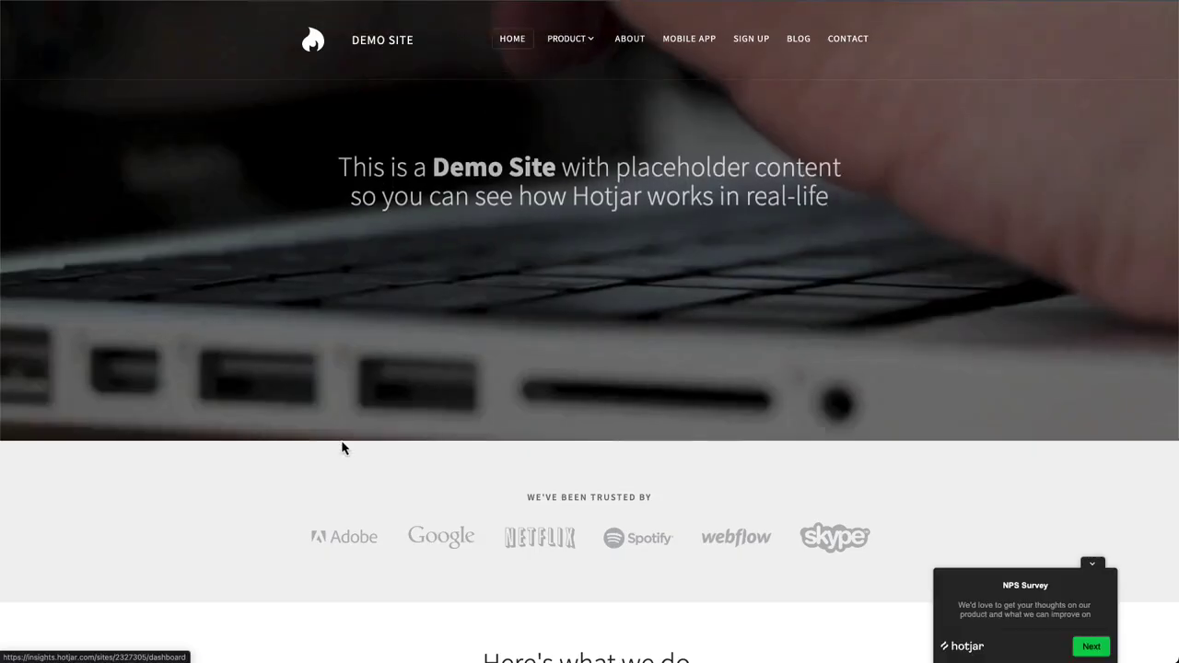
- Fill in the NPS survey on the demo site with a score of 9 and the feedback "Is this a real site? Looks like a demo"
click(1091, 647)
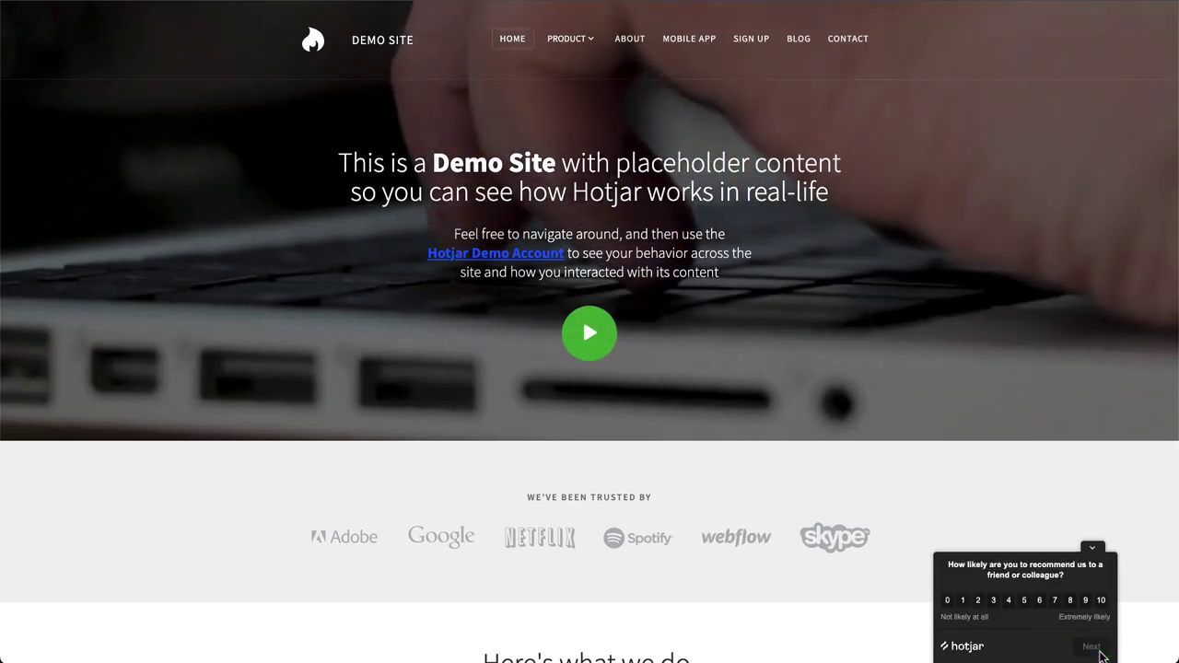
click(1086, 601)
click(1092, 646)
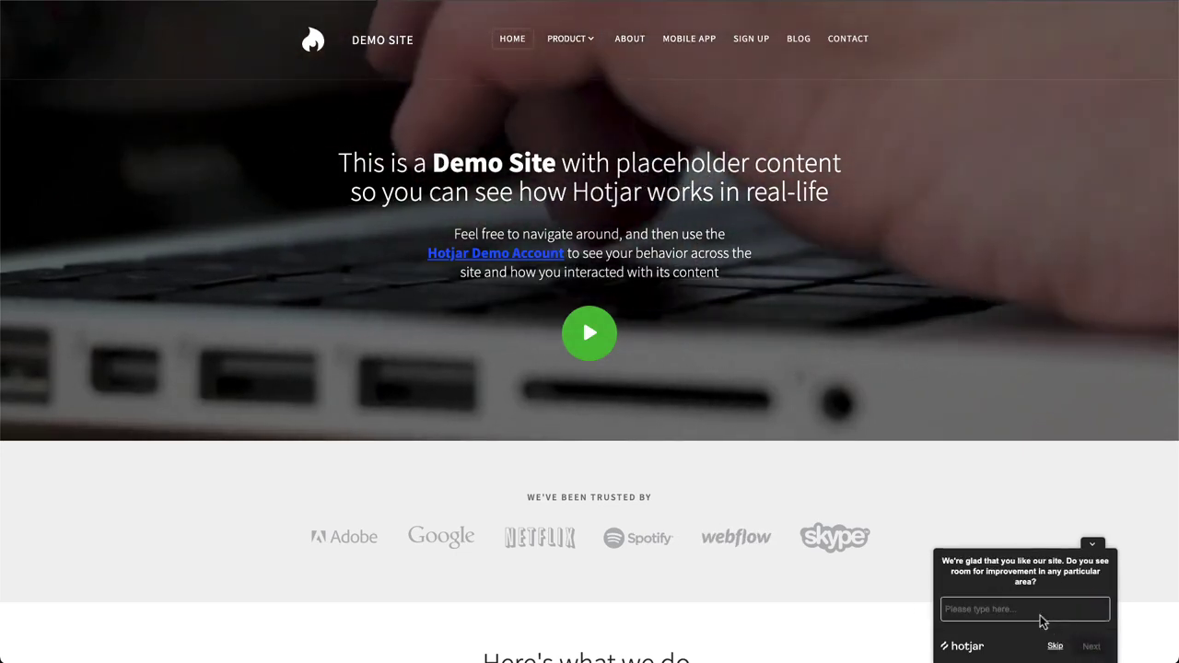
click(1033, 609)
text(Is )
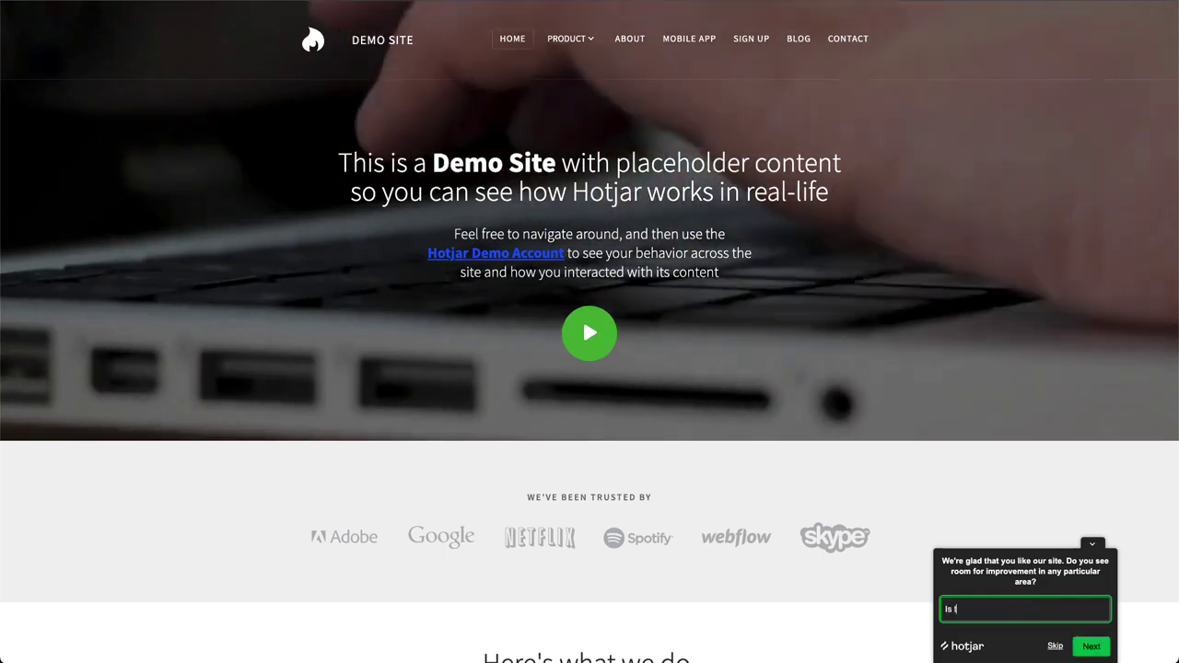
text(this a real site? Loo)
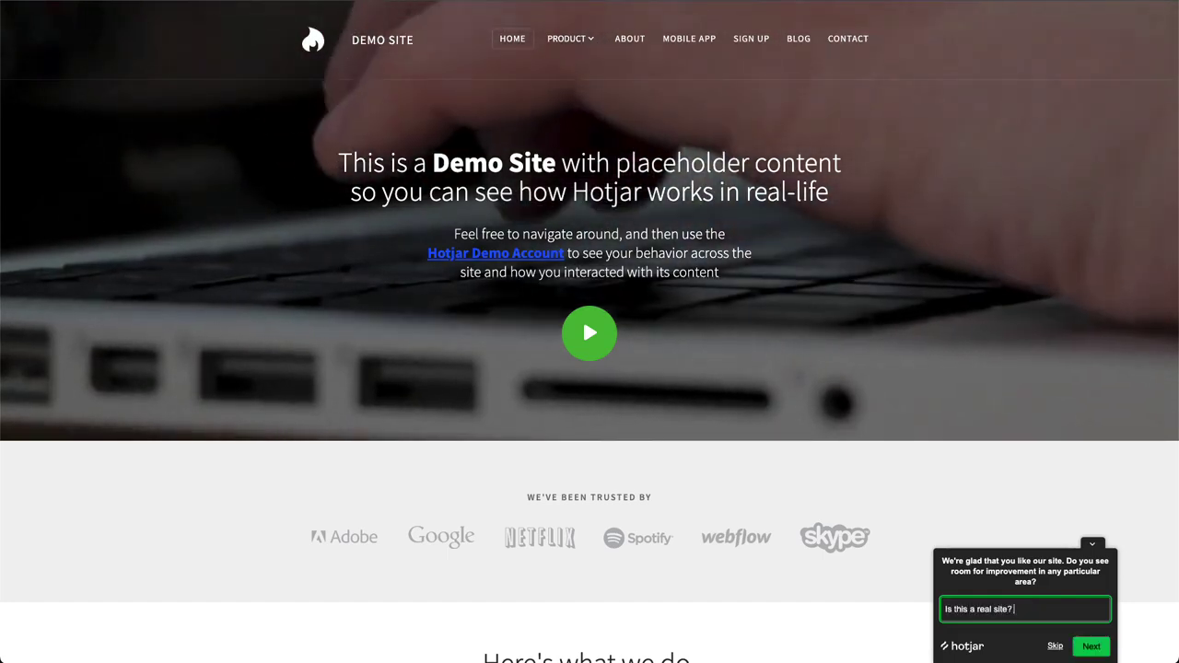
text(ks like a demo)
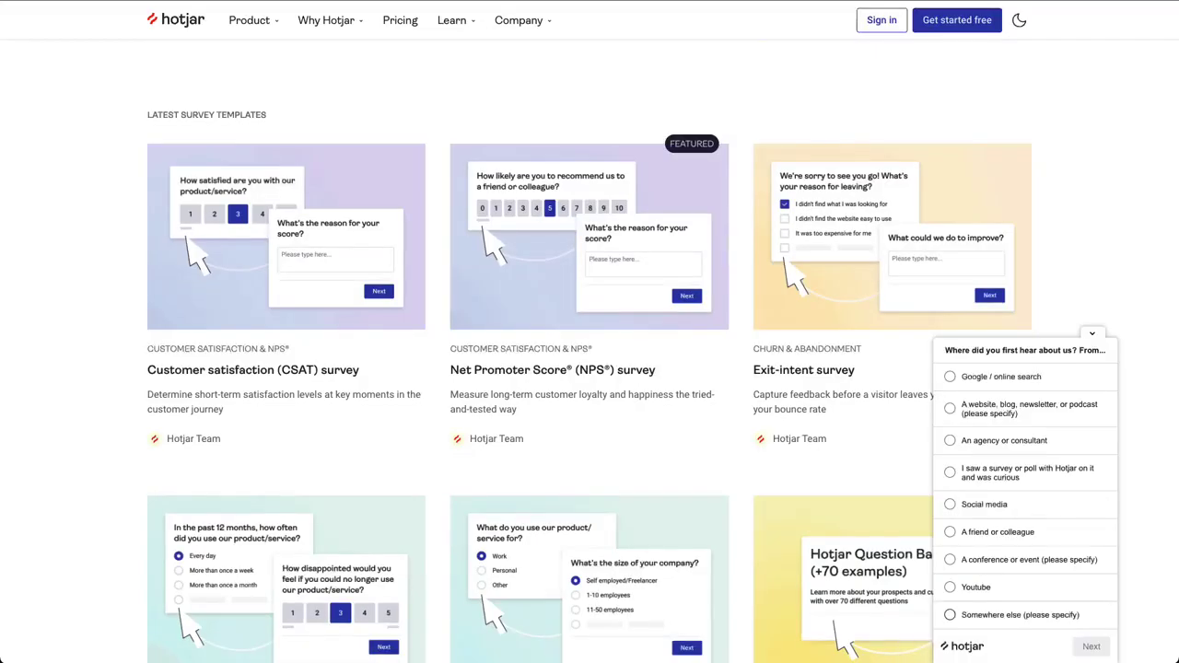
- Browse the latest survey templates on Hotjar's website
scroll(1034, 610, down, 3)
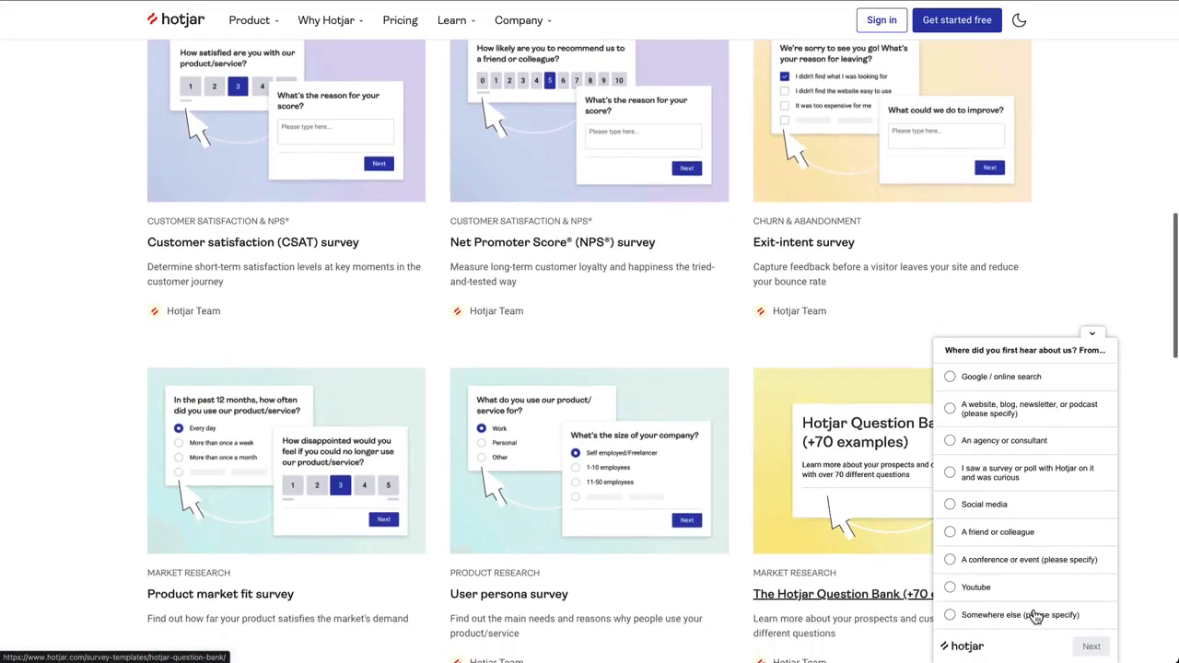
scroll(1020, 265, down, 3)
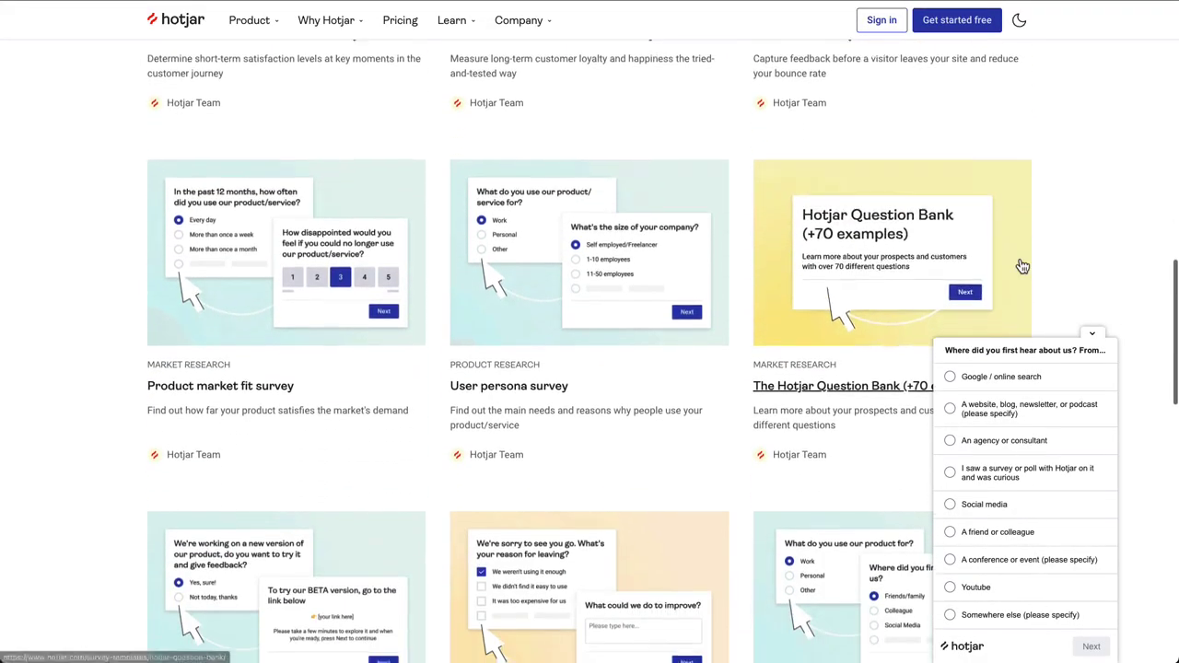
scroll(1021, 265, down, 3)
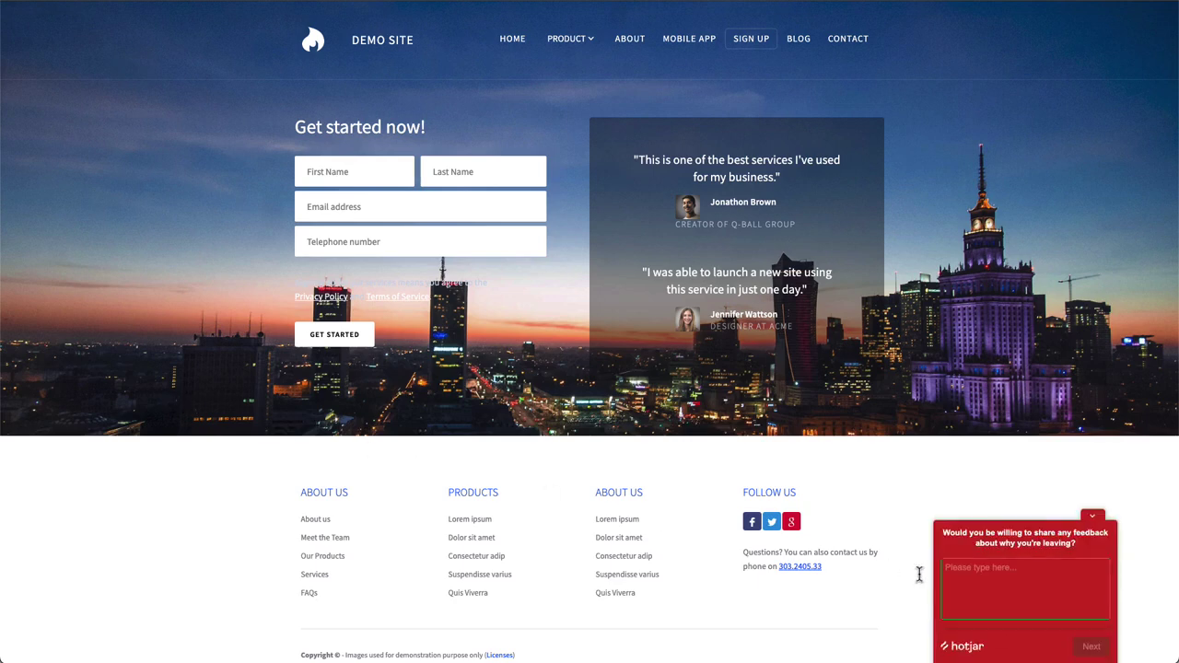
- Write "I worked out this is a demo site, so I'm leaving" as feedback in the exit survey on the sign-up page
click(1004, 594)
text(I worked ou)
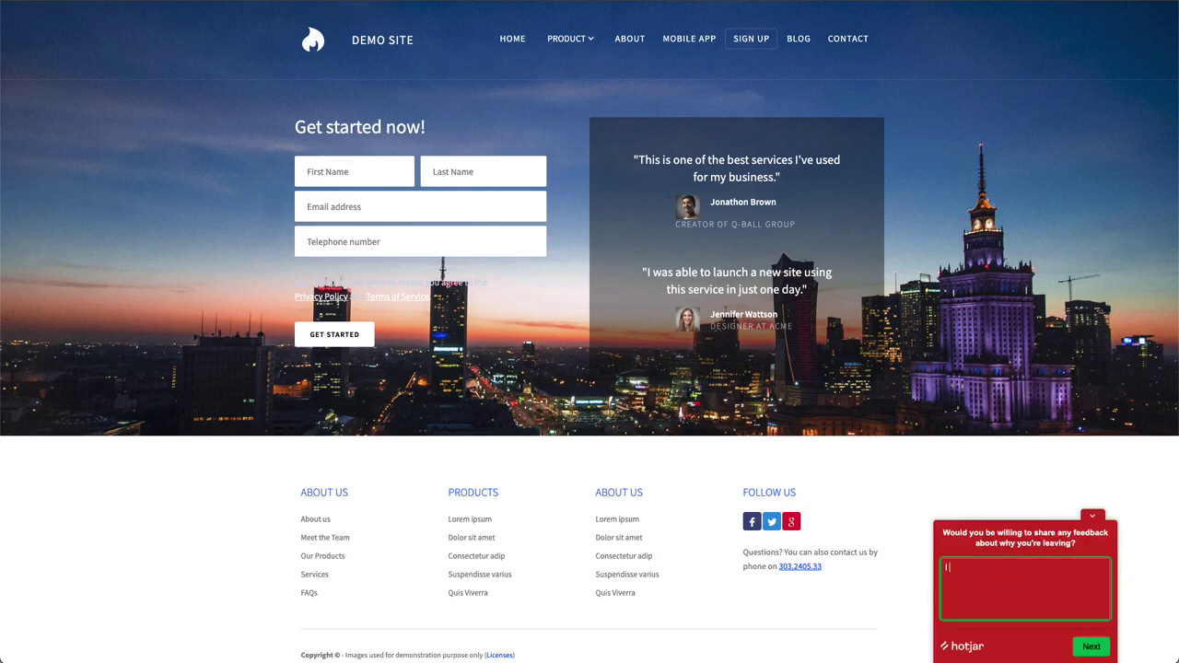
text(t this is a demo site, so I'm leaving)
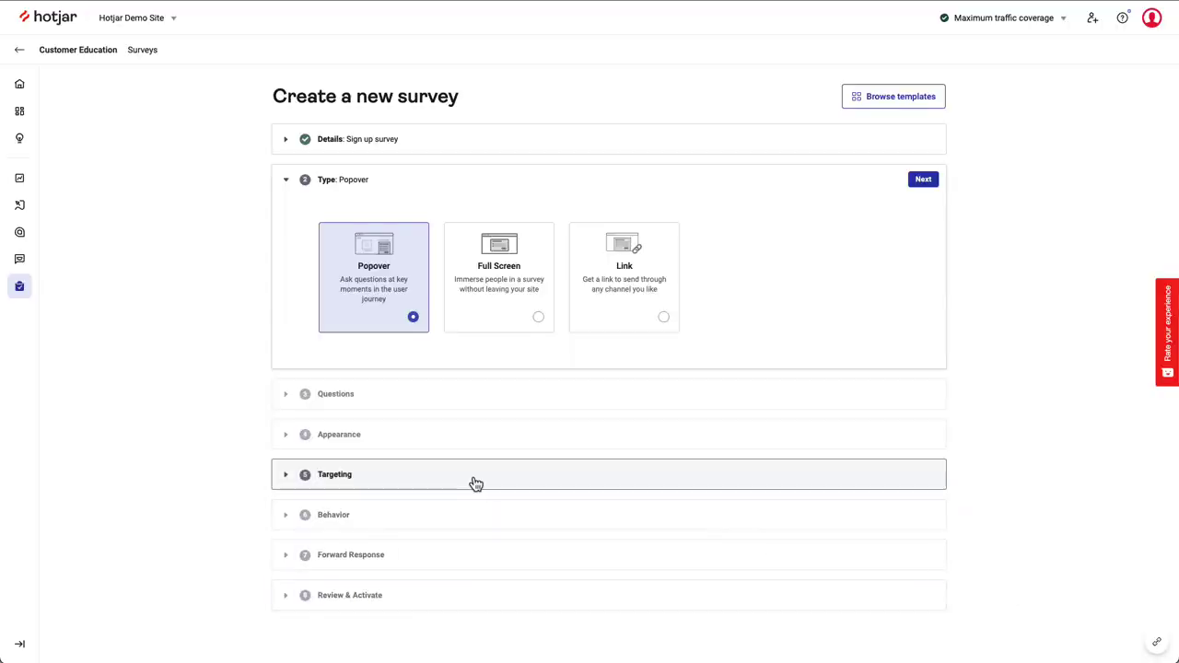
- Target the new survey at specific users and list the user attributes that can be added
click(475, 485)
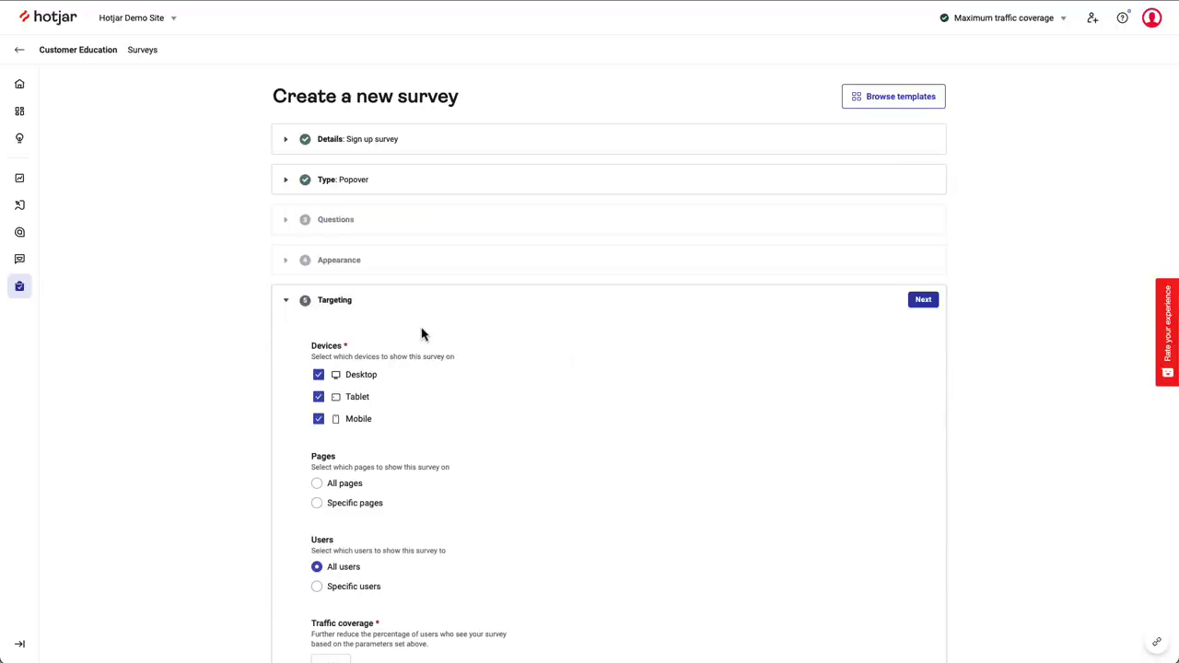
scroll(422, 334, down, 5)
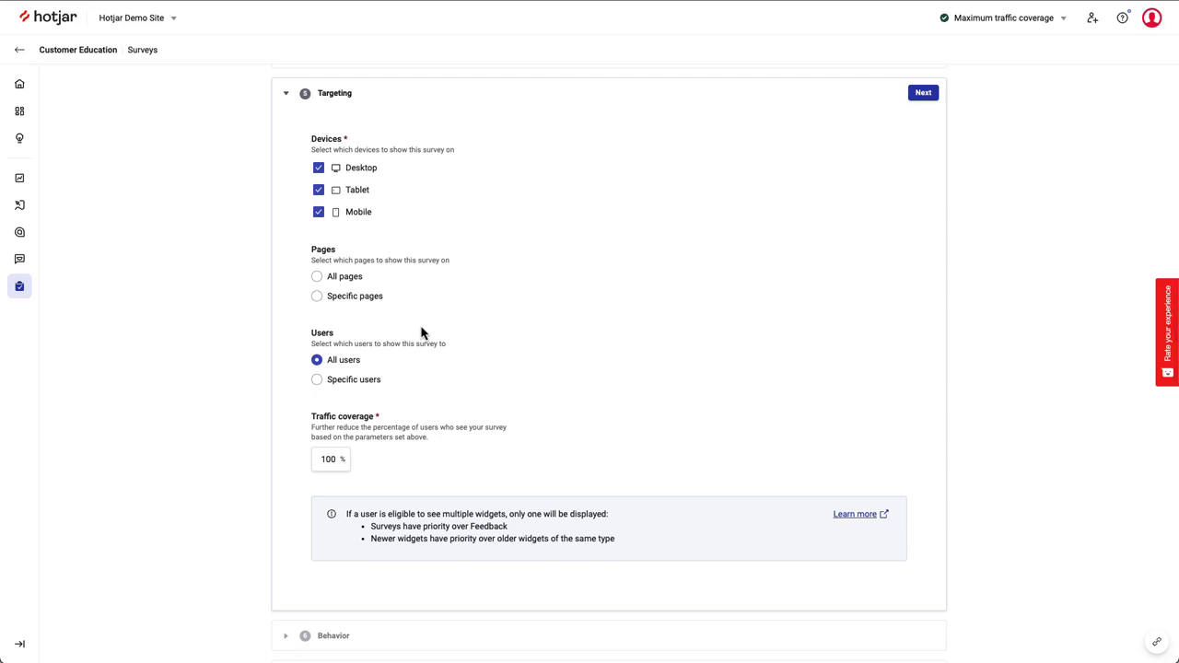
click(360, 382)
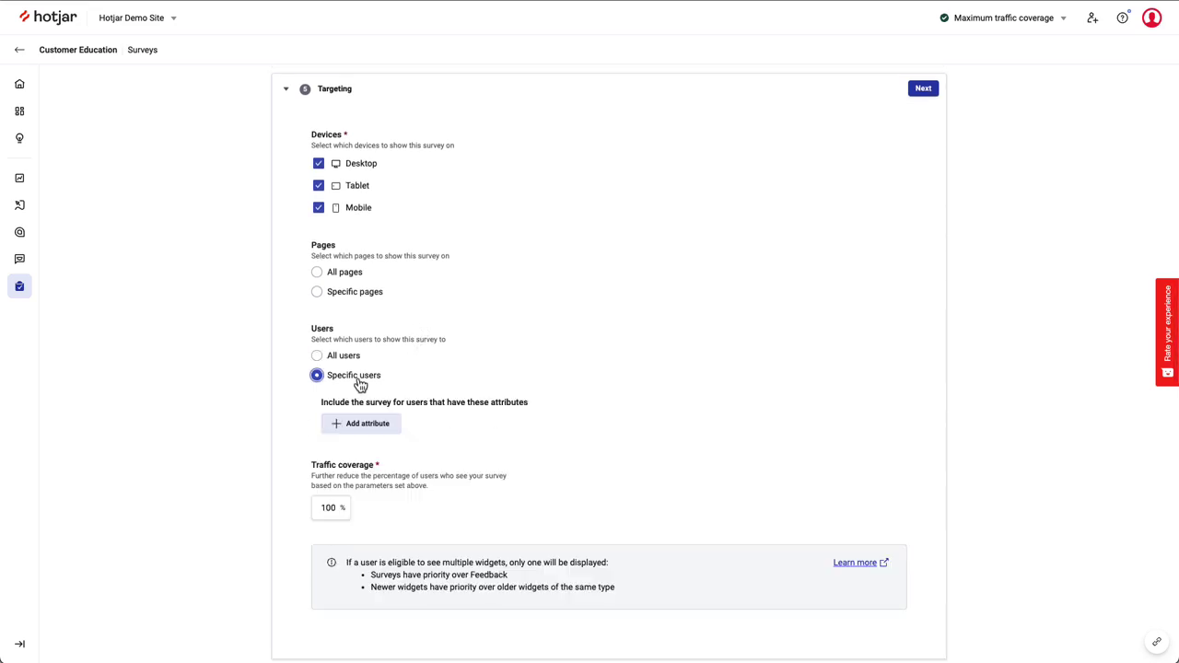
click(367, 426)
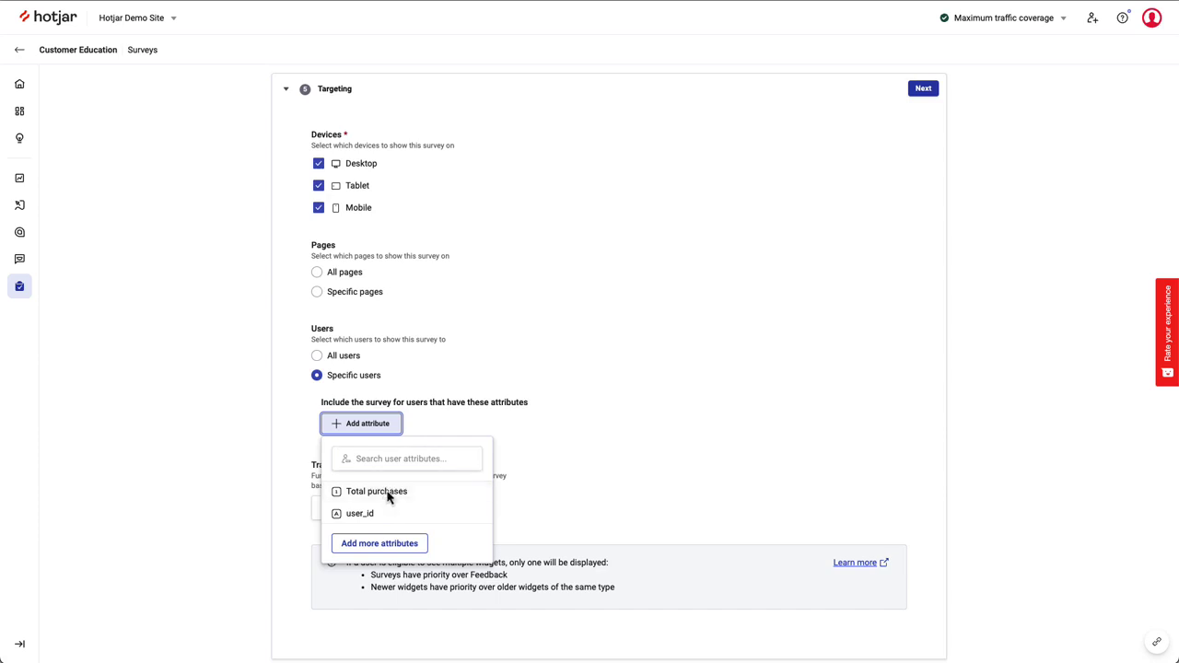
- Restrict the survey to specific pages and choose Event as the trigger type for including it
click(353, 293)
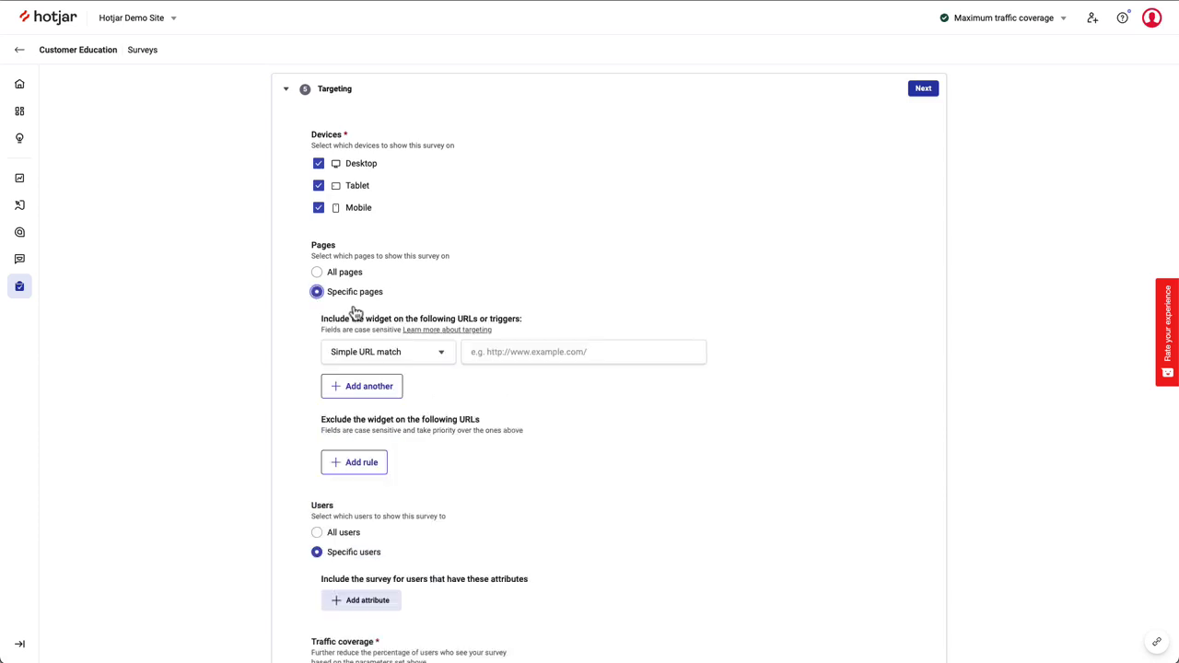
click(368, 364)
click(369, 505)
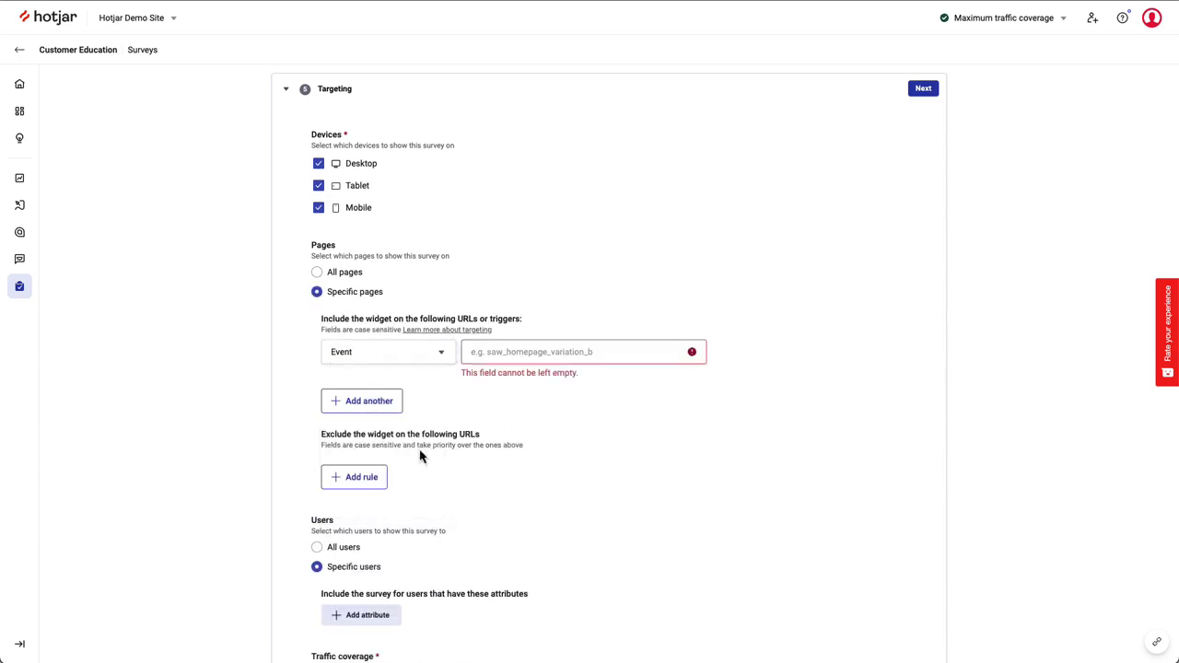
click(499, 354)
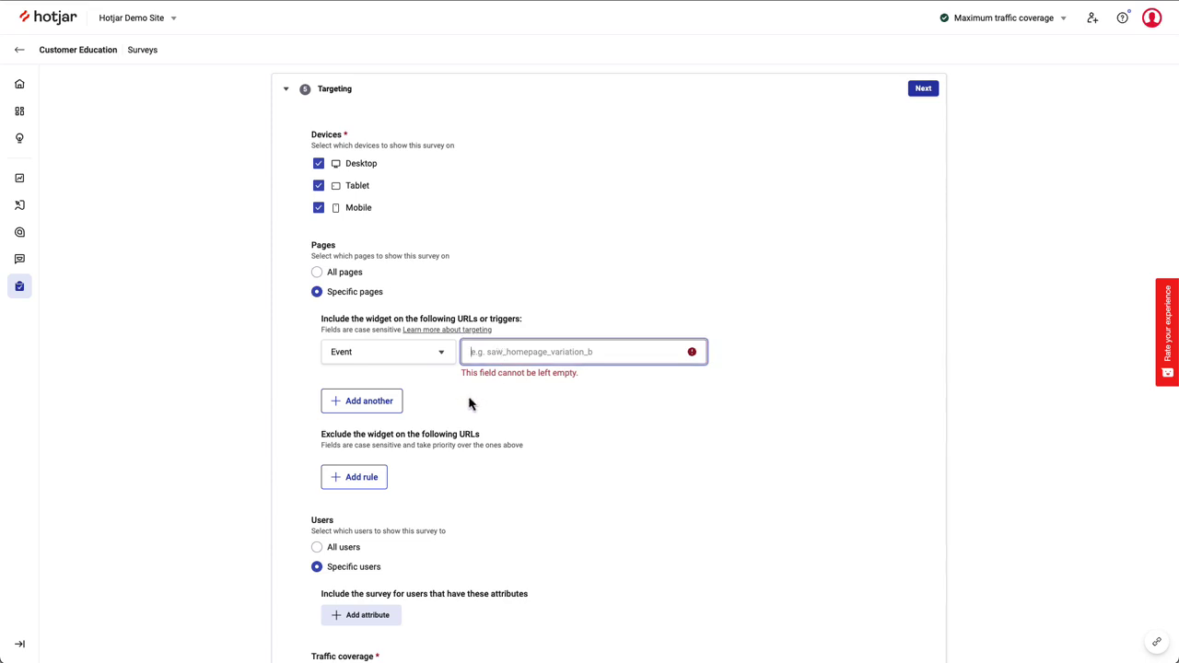
- Change the survey's type to Link and continue to its questions
scroll(469, 403, up, 3)
click(421, 183)
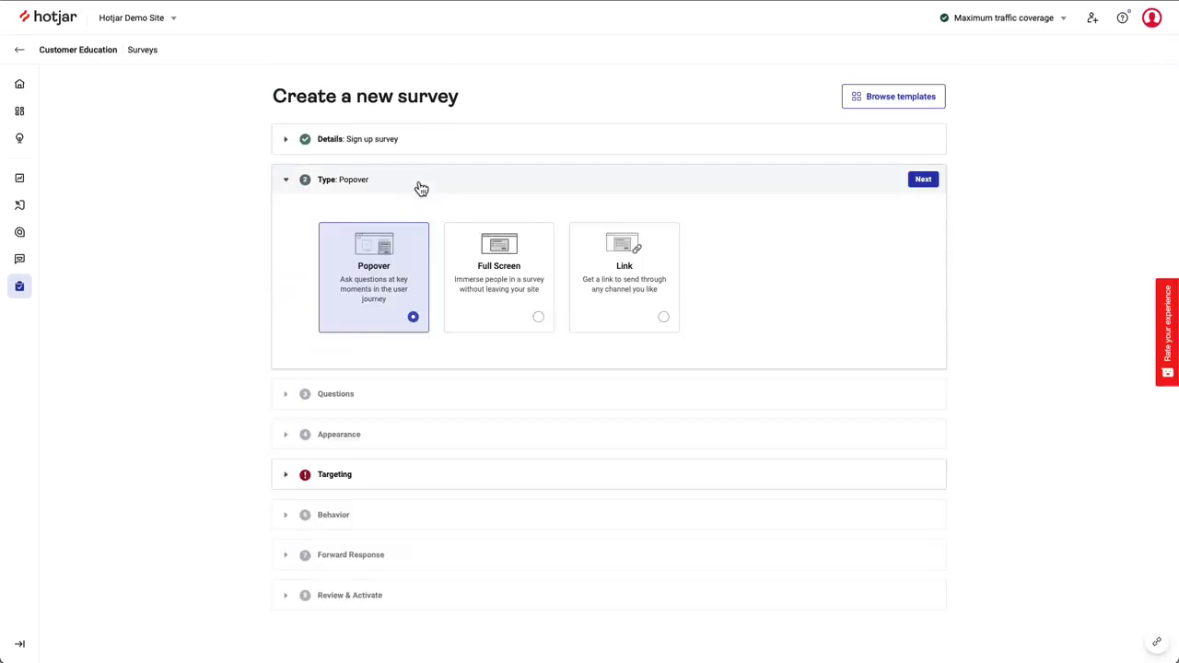
click(623, 292)
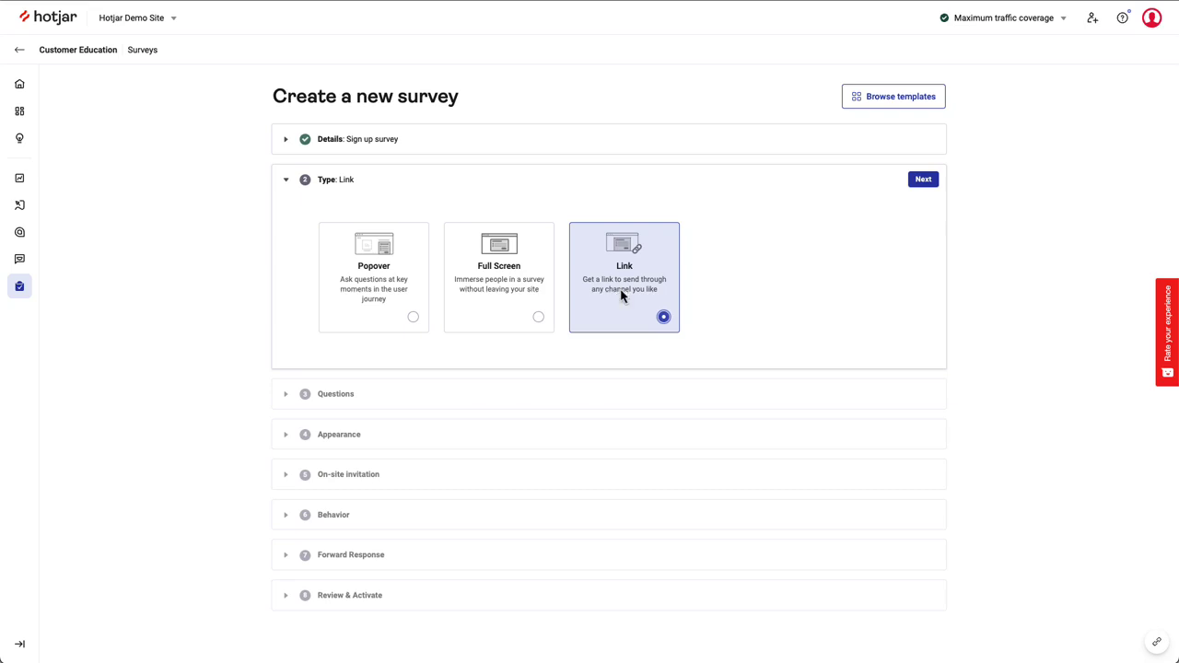
click(921, 180)
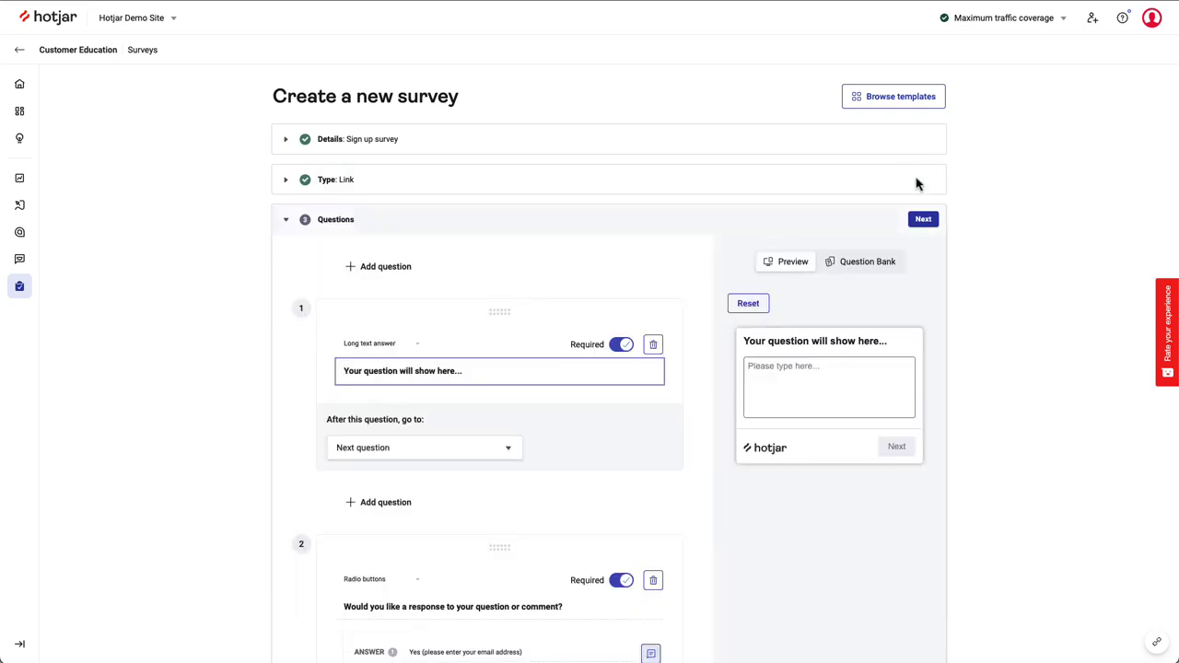
- Review the survey's questions, thank-you message, recording connection and appearance options
scroll(701, 362, down, 2)
scroll(700, 362, down, 12)
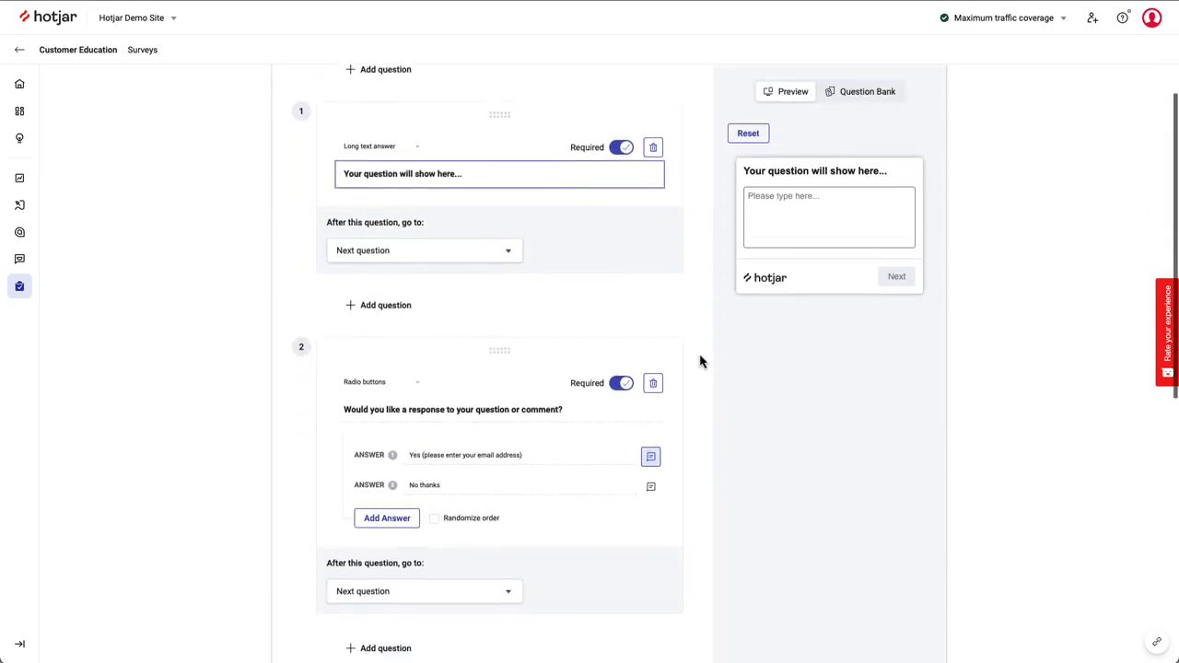
scroll(700, 362, down, 2)
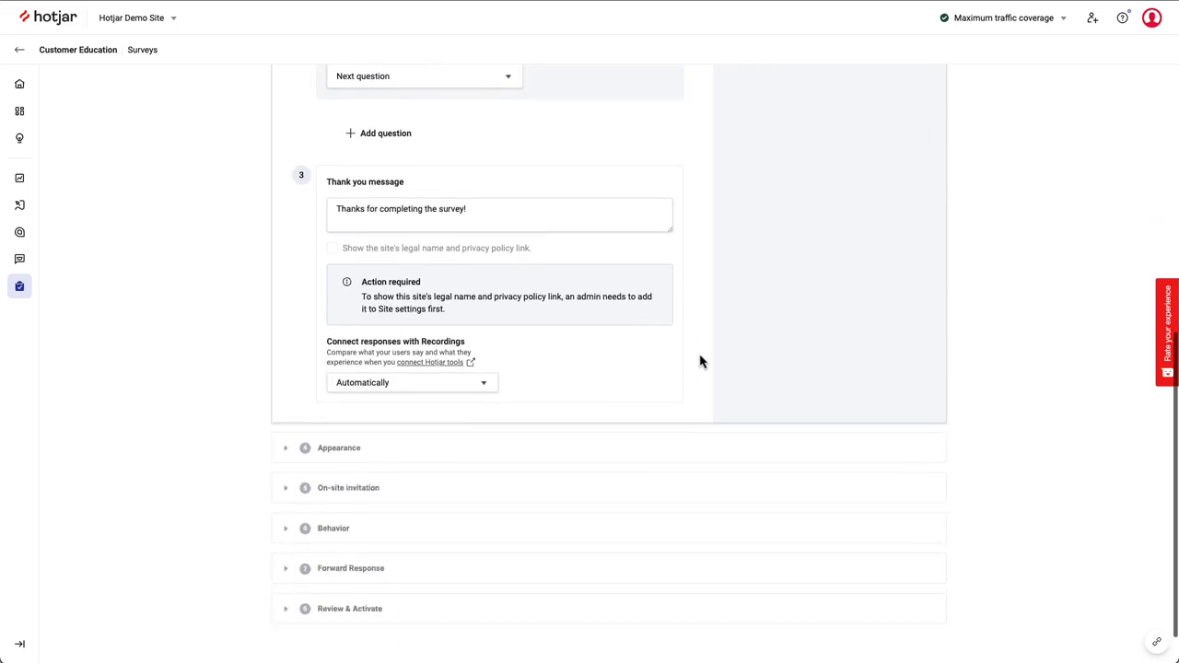
click(676, 452)
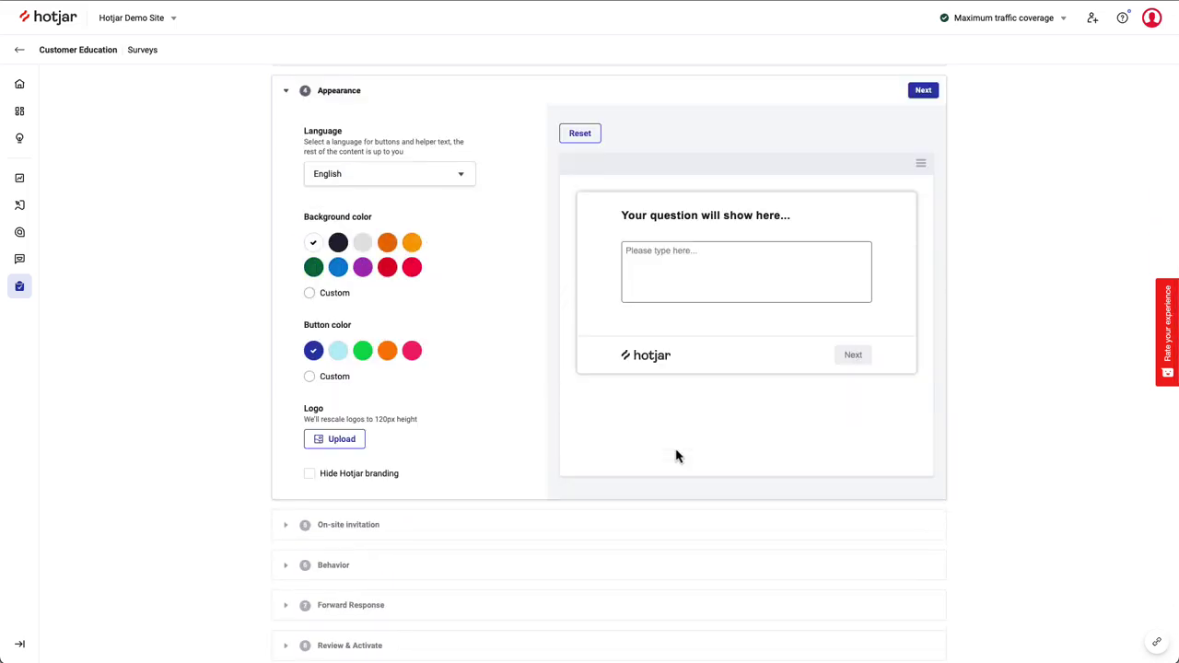
scroll(676, 456, down, 2)
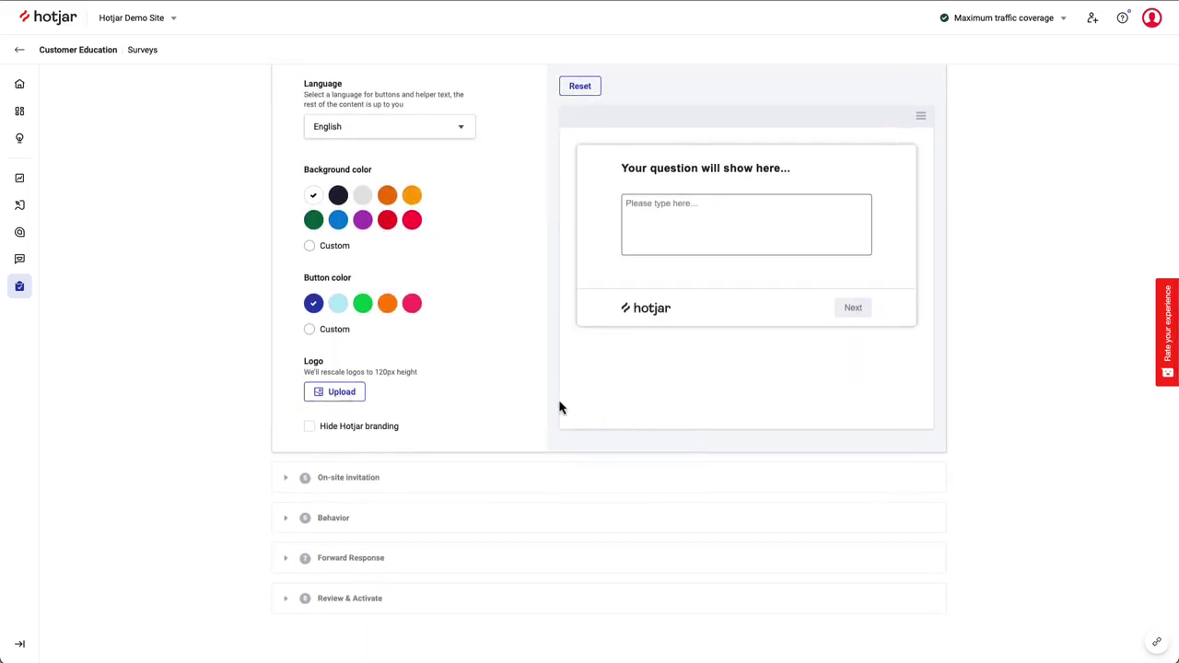
scroll(560, 408, down, 1)
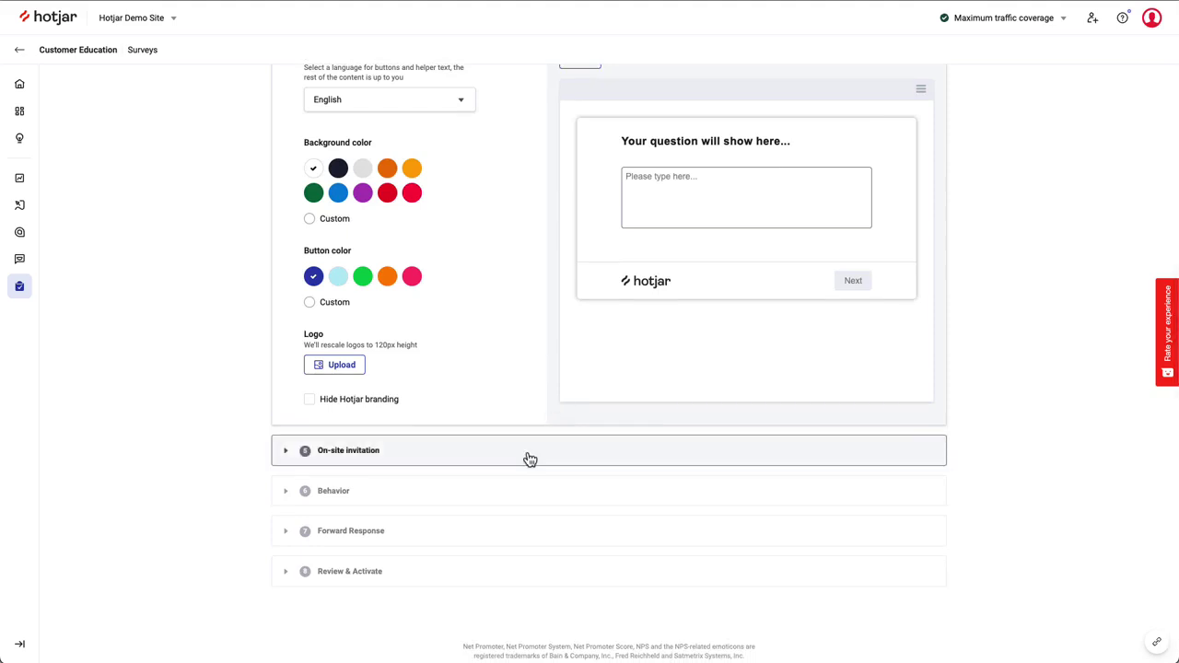
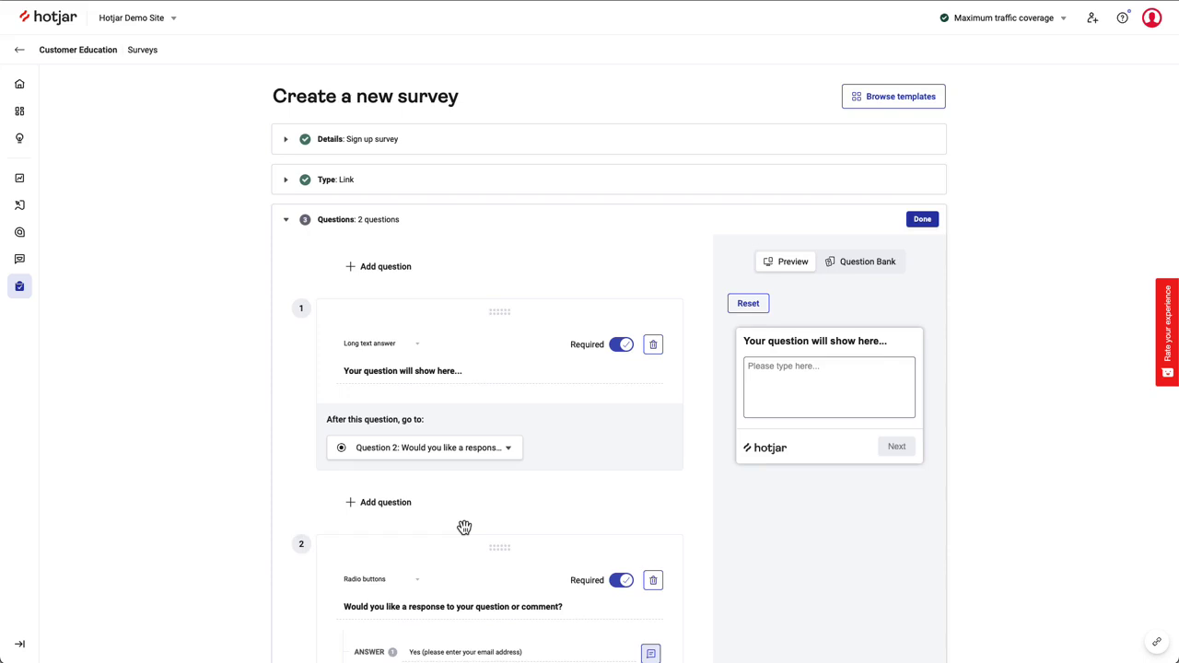
- Try an orange background on the popover survey, and settle on the dark navy background color
scroll(465, 527, down, 2)
click(460, 522)
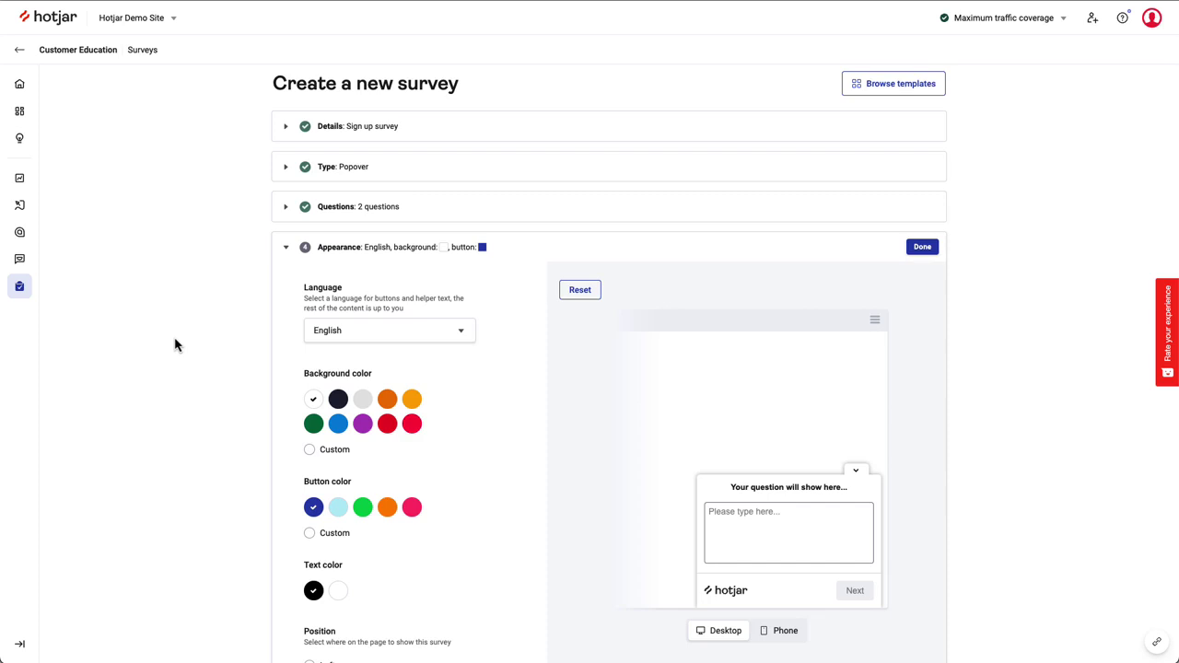
scroll(294, 354, down, 1)
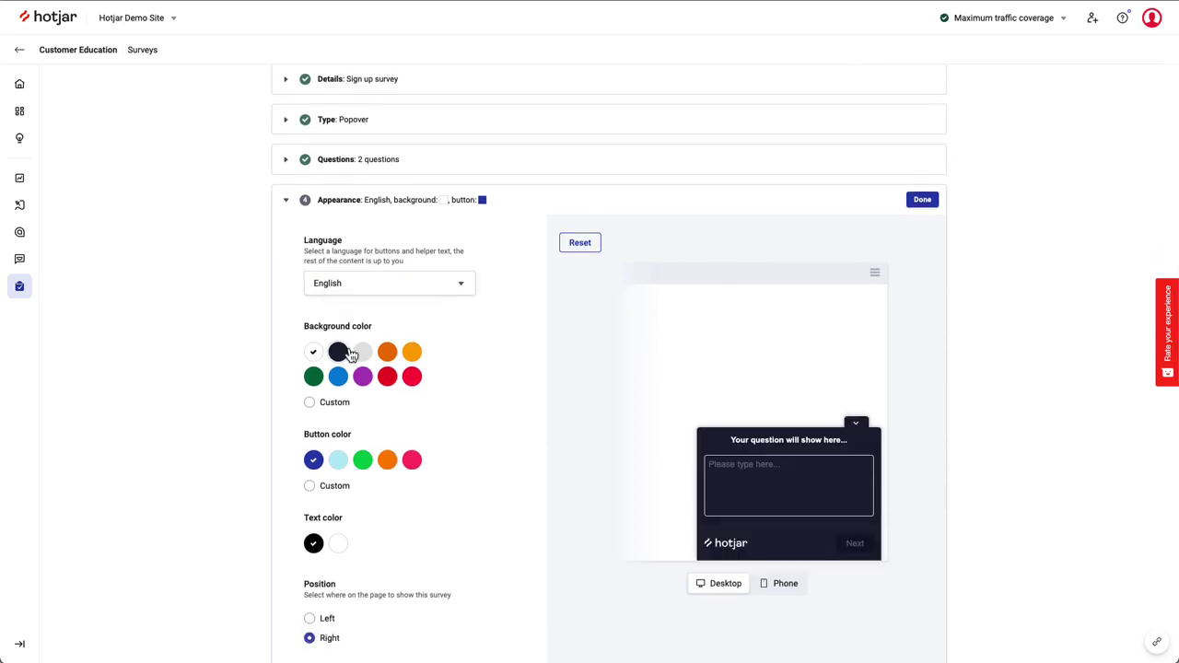
click(388, 356)
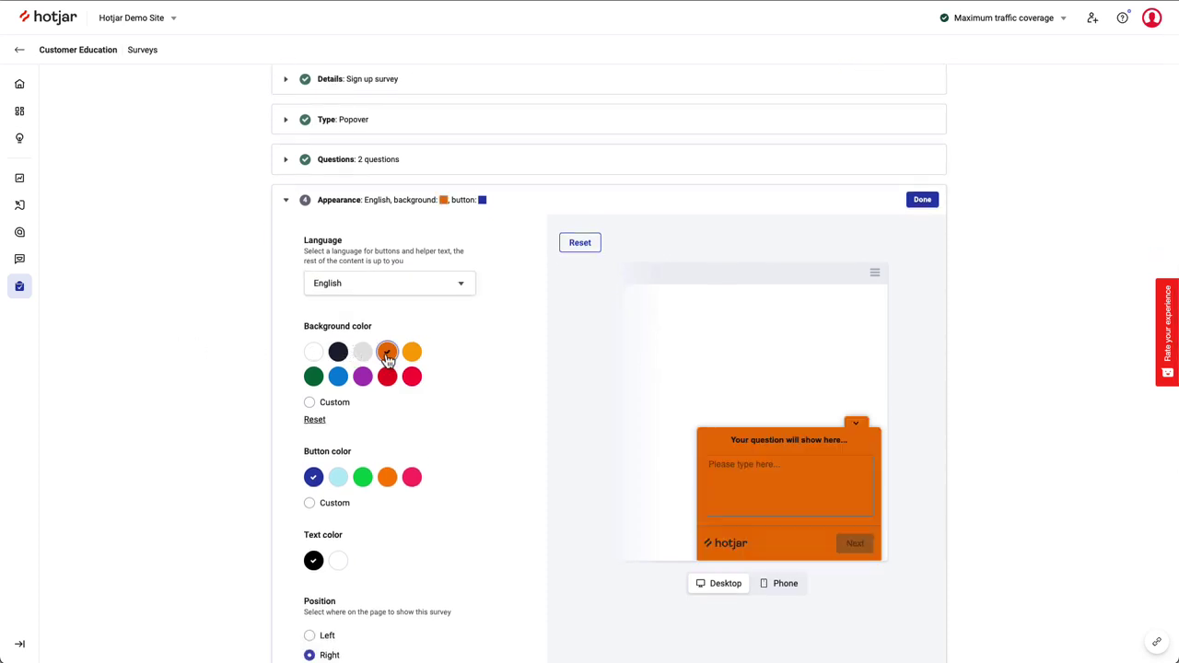
click(339, 353)
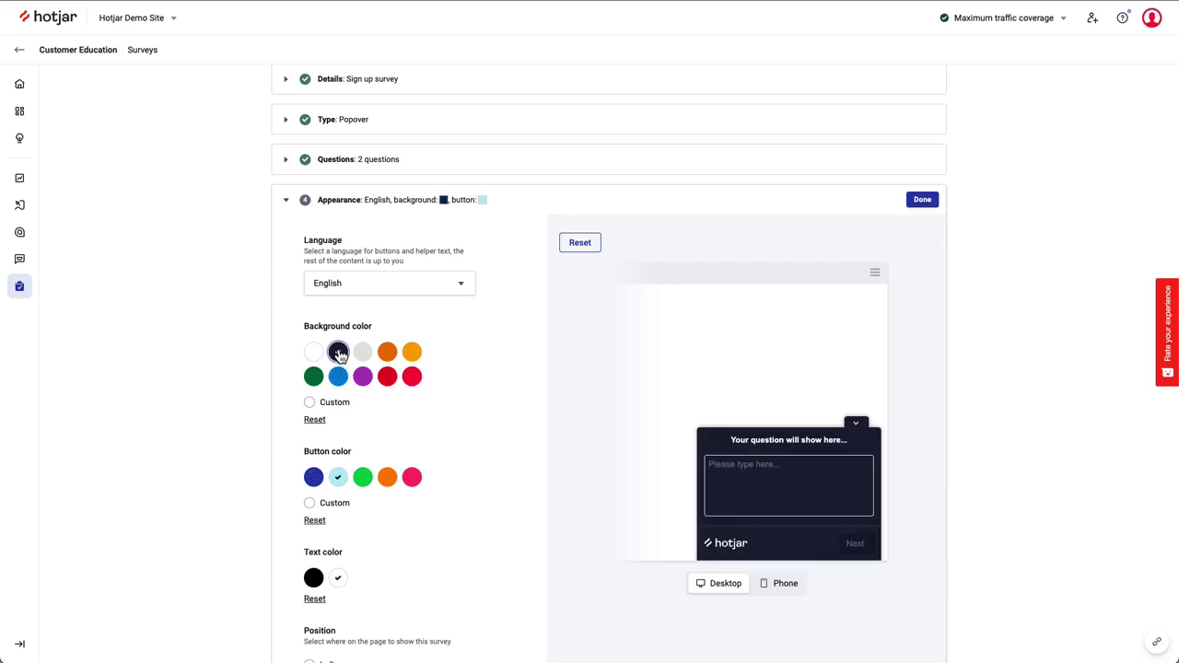
- Examine the survey's position choices and its targeting rules for pages, users and traffic coverage
scroll(341, 356, down, 1)
scroll(338, 355, down, 5)
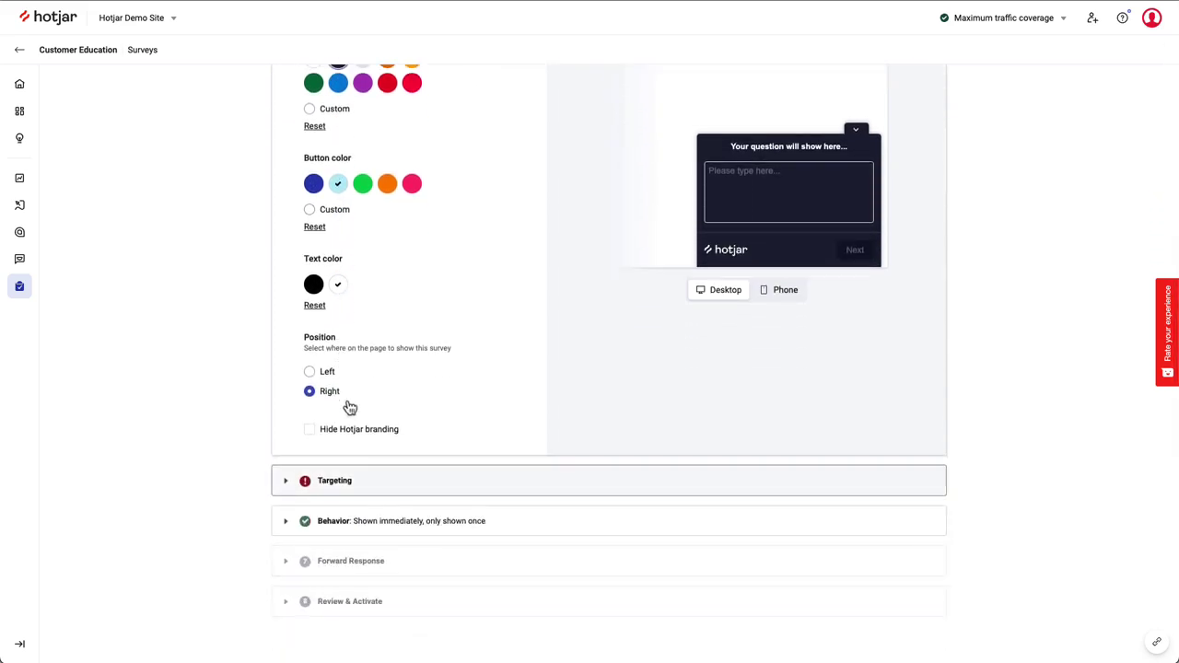
click(362, 484)
scroll(362, 486, down, 5)
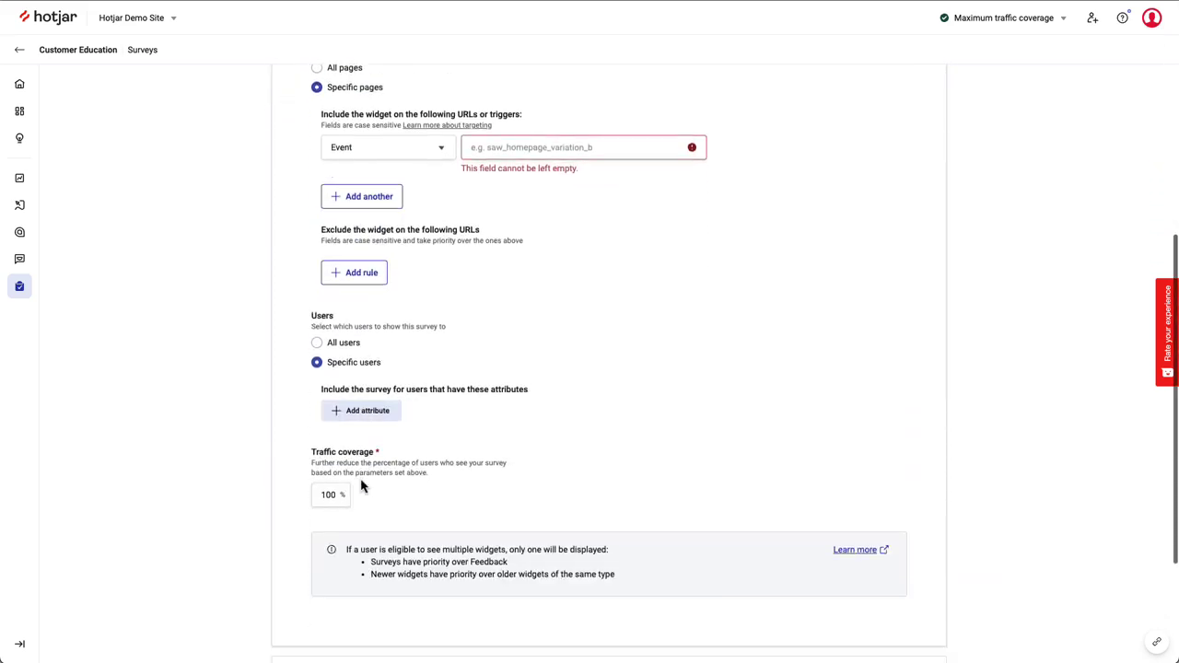
scroll(362, 486, down, 3)
- Set the survey's behavior to show when a user is about to abandon the page on a desktop device
click(362, 487)
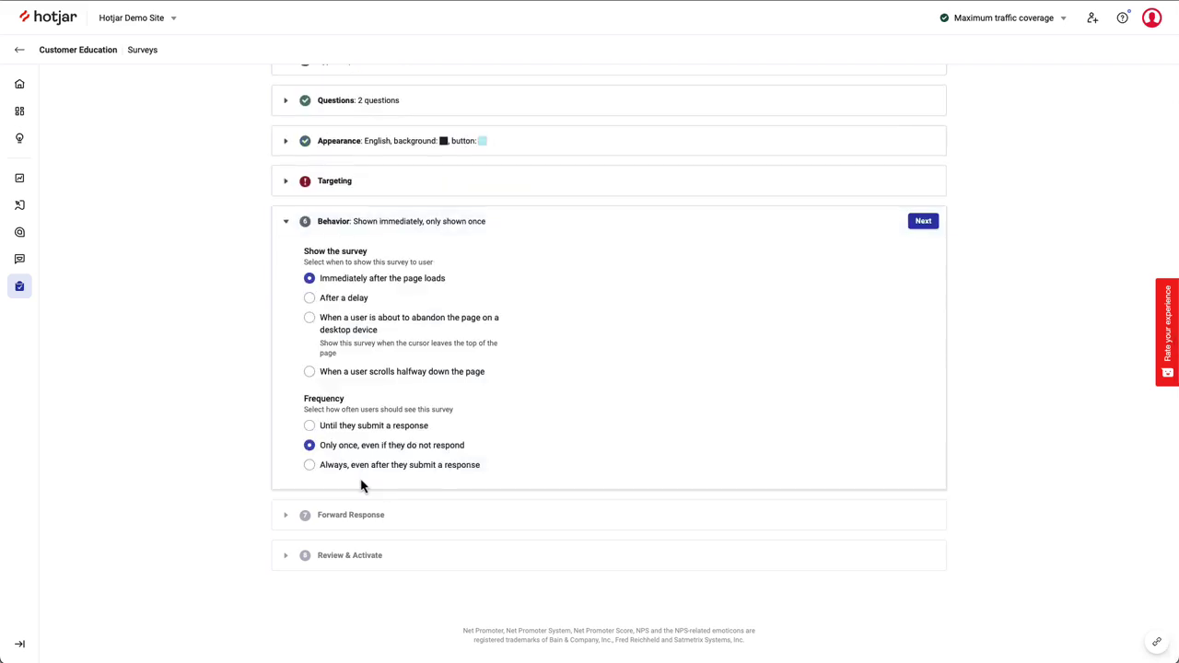
click(353, 301)
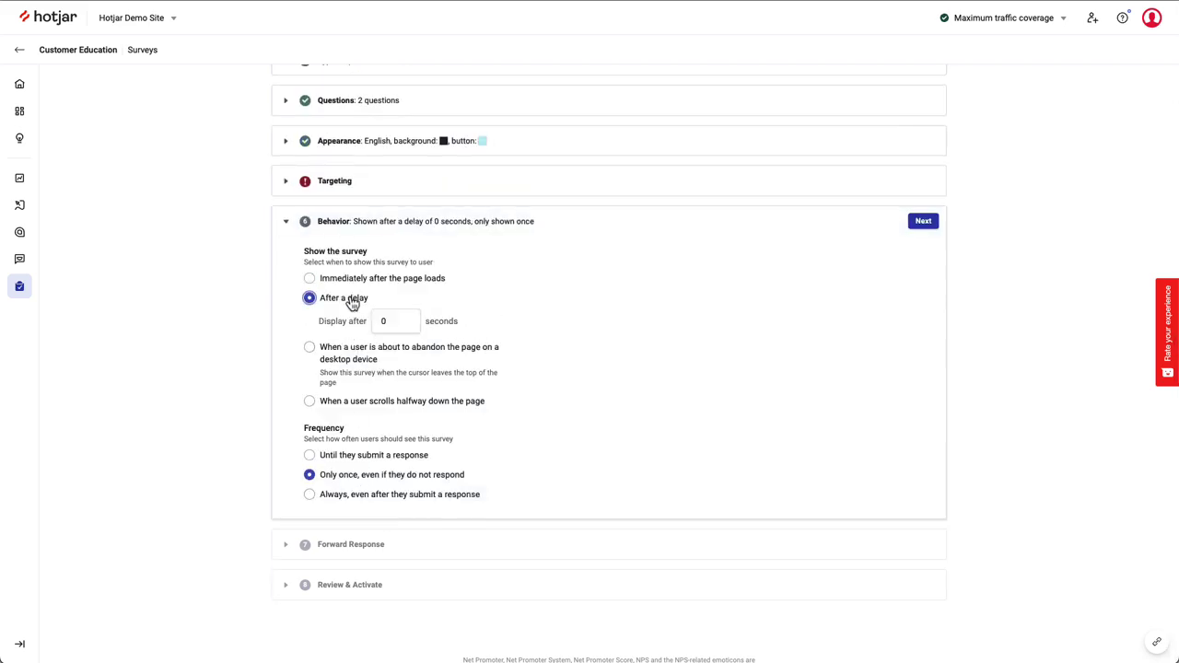
click(360, 373)
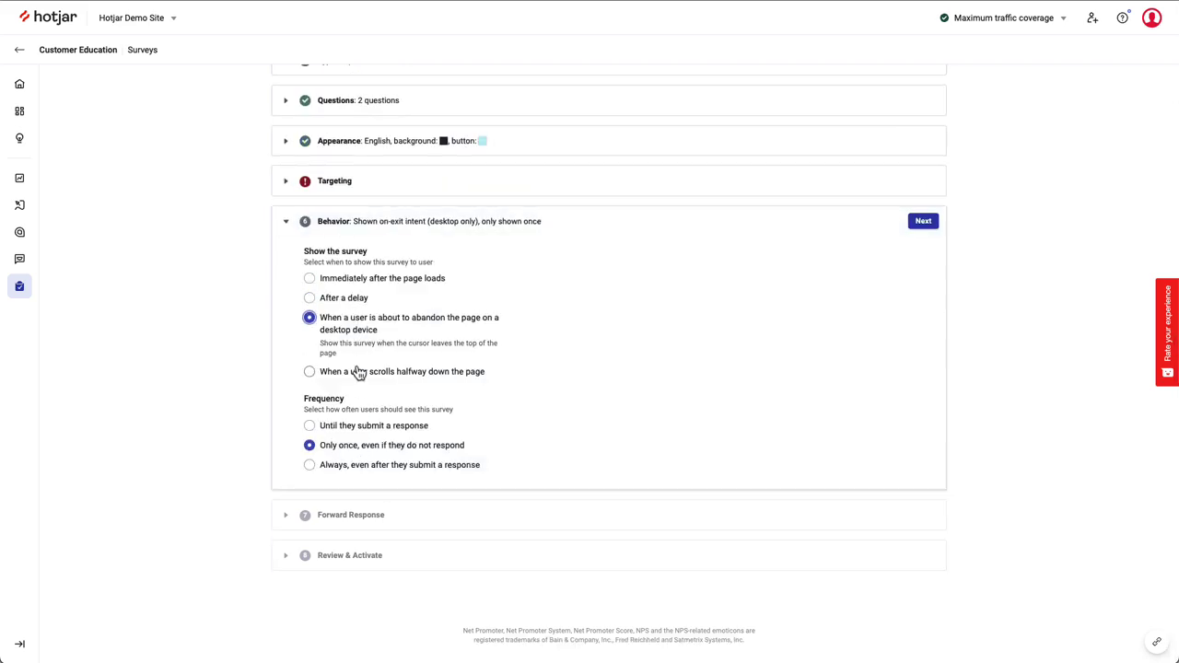
- Set the survey's frequency to always show, even after users submit a response
click(380, 468)
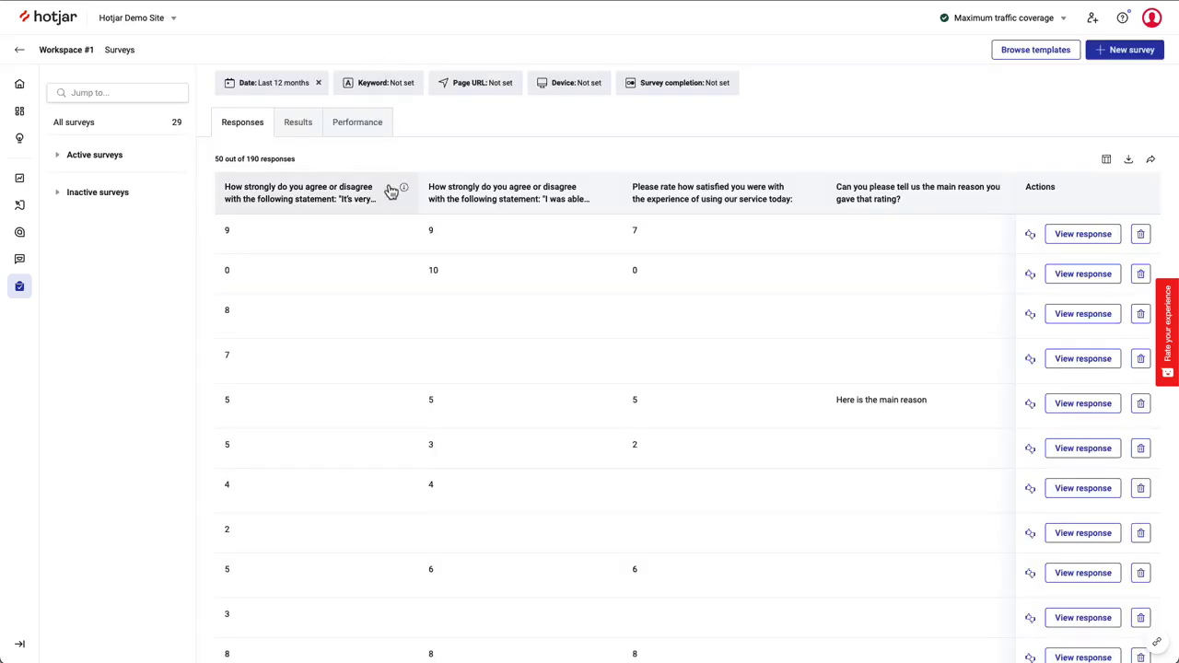
- Sort the Pain points survey's responses by service satisfaction rating, highest first, and check which export formats are offered
scroll(511, 282, up, 1)
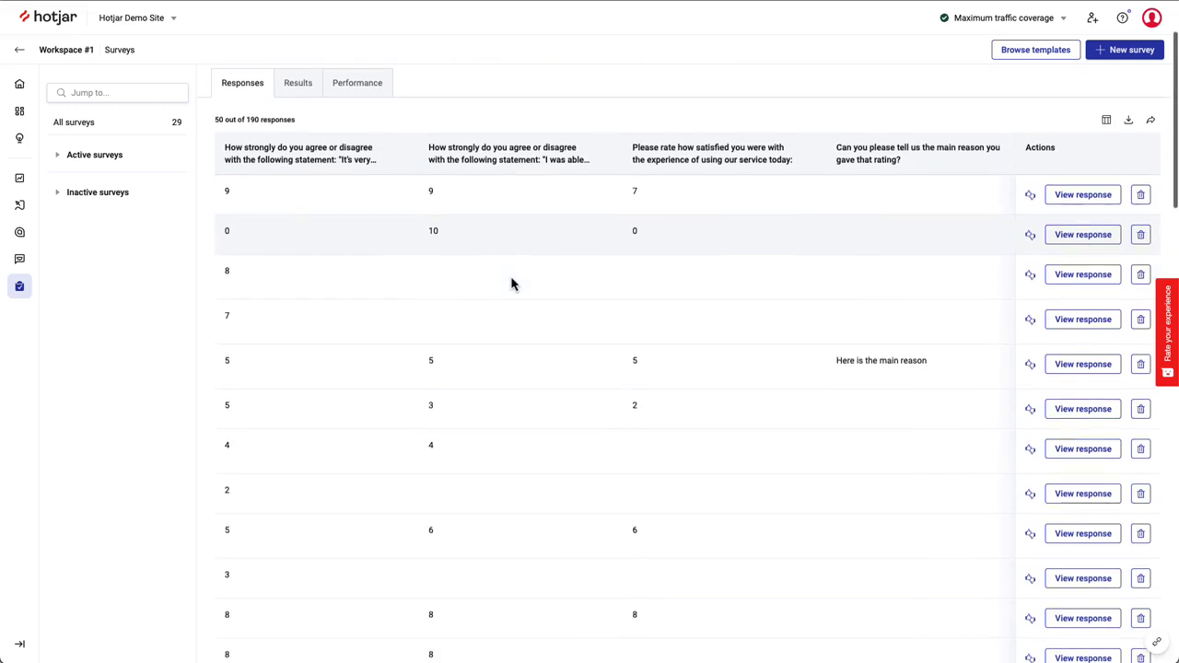
click(670, 207)
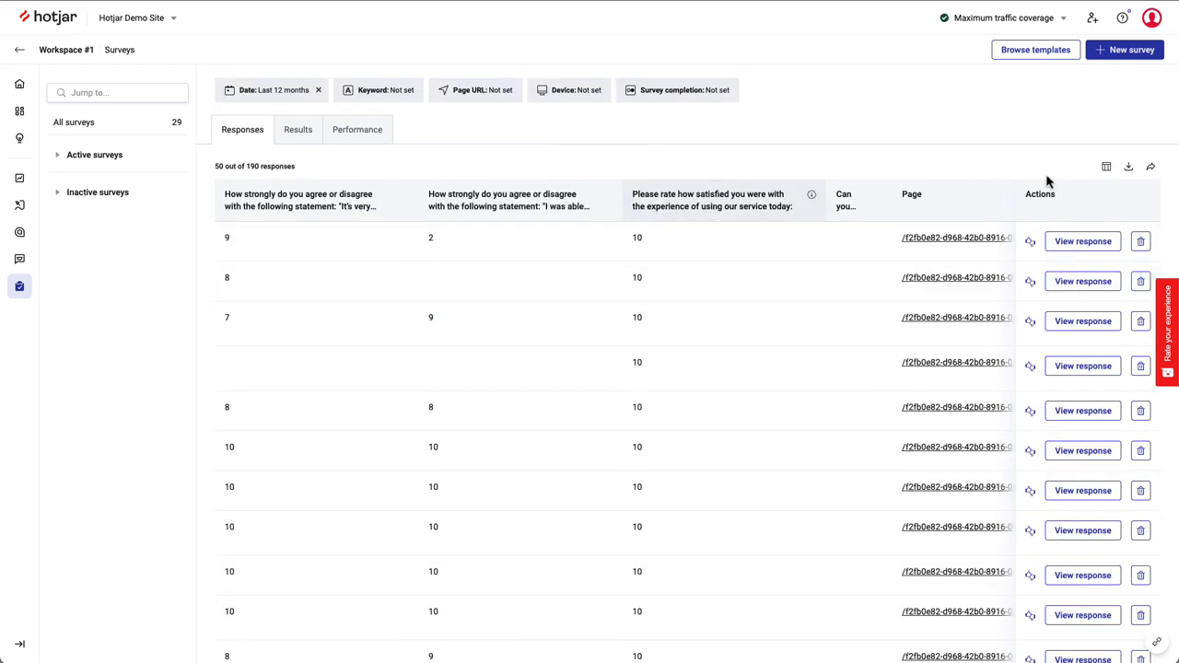
click(1129, 168)
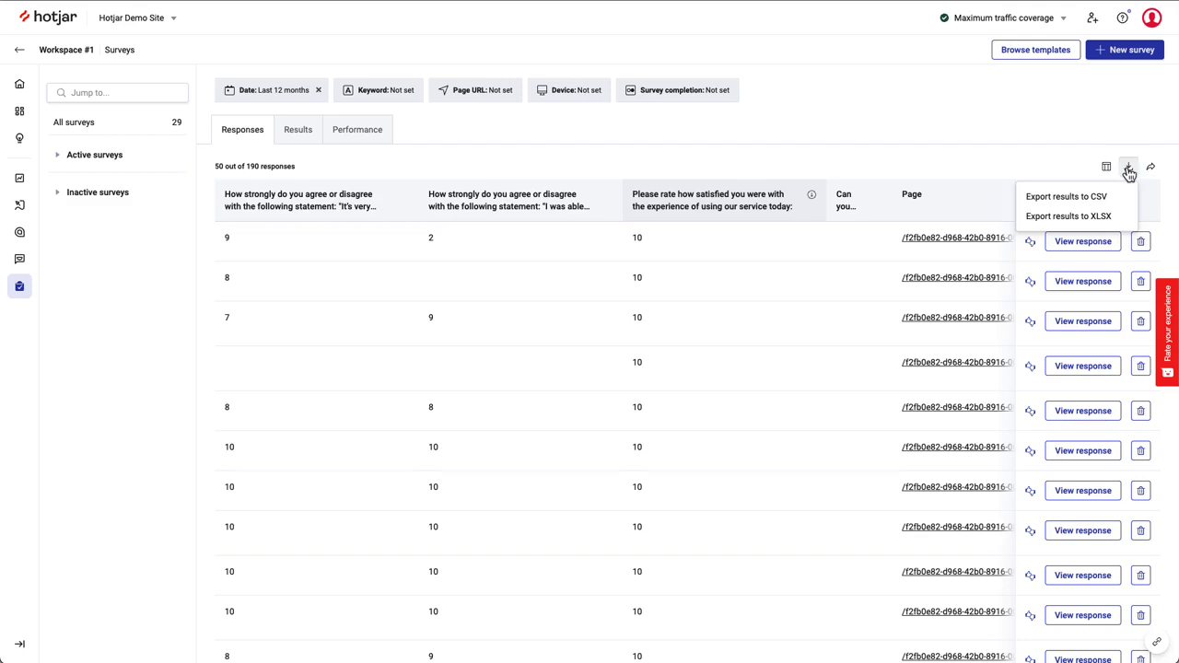
click(1128, 171)
- View the survey's results for the statement "I was able to purchase my product/service without being interrupted" and its performance
click(305, 140)
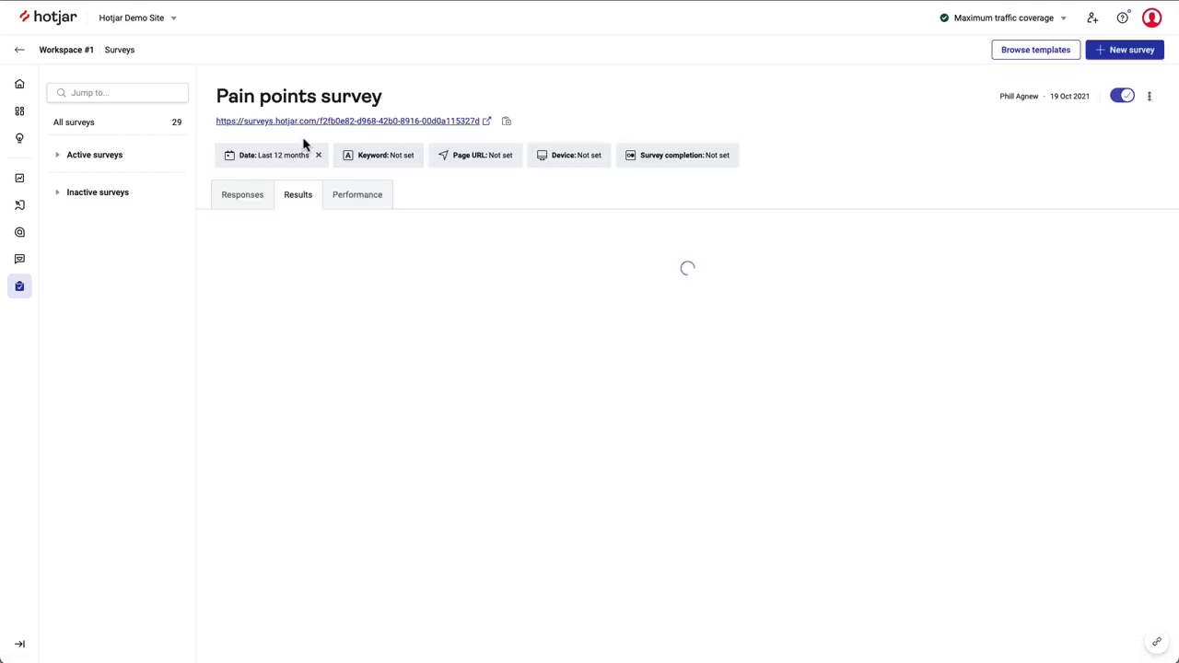
click(453, 258)
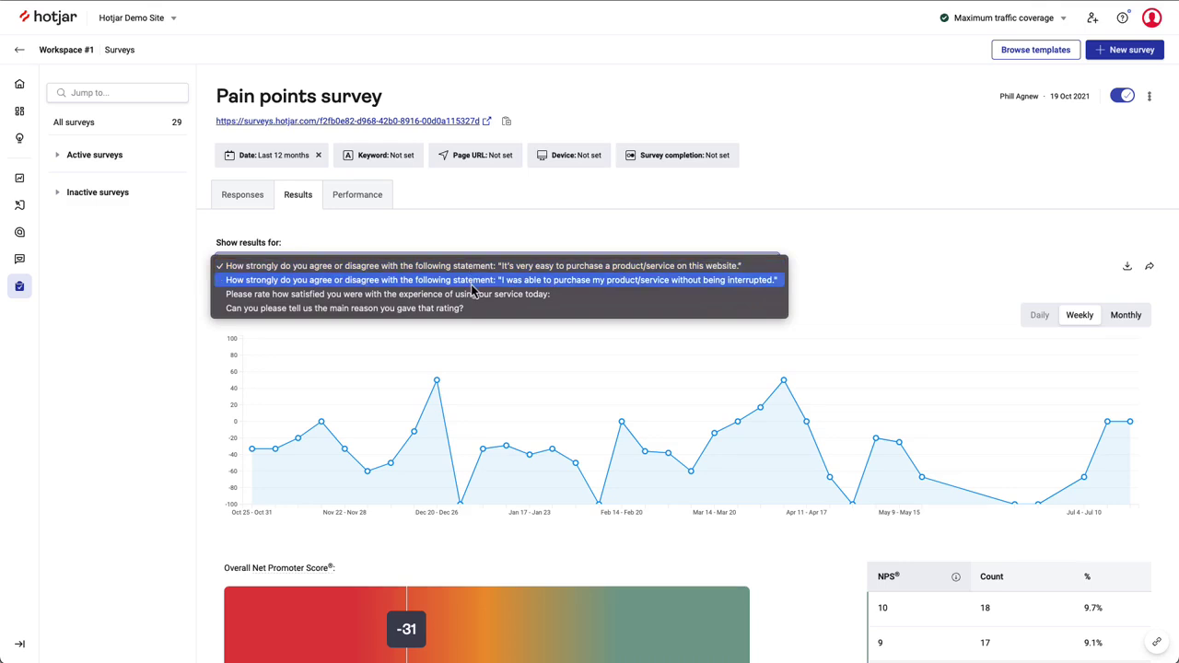
click(471, 281)
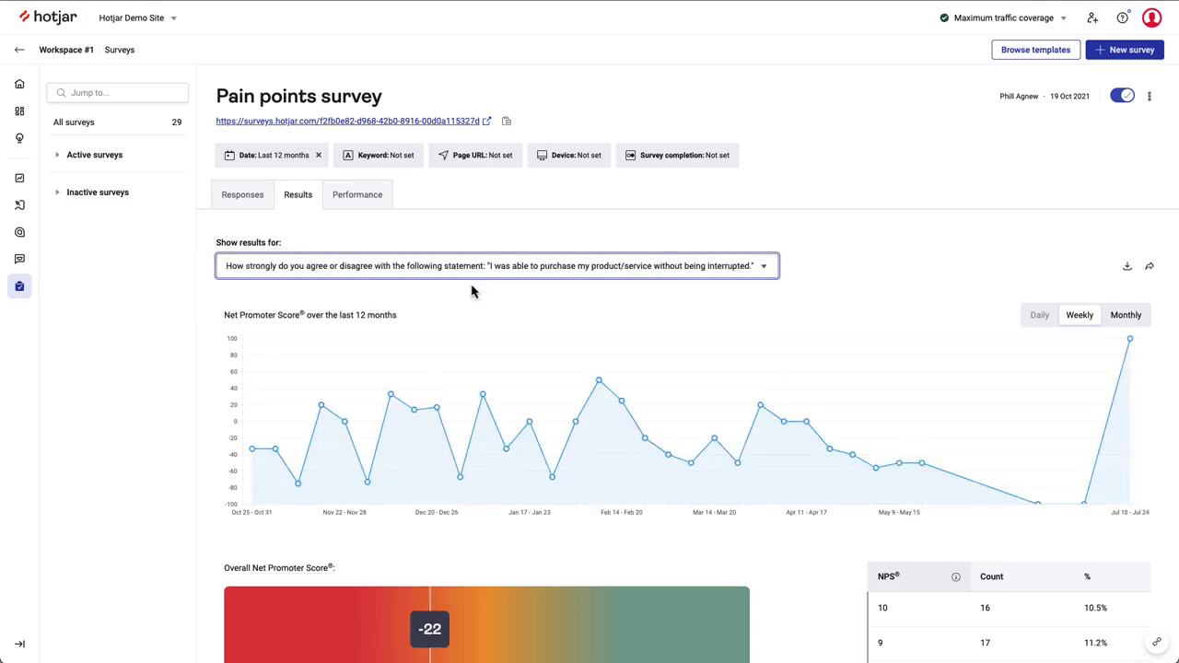
click(358, 197)
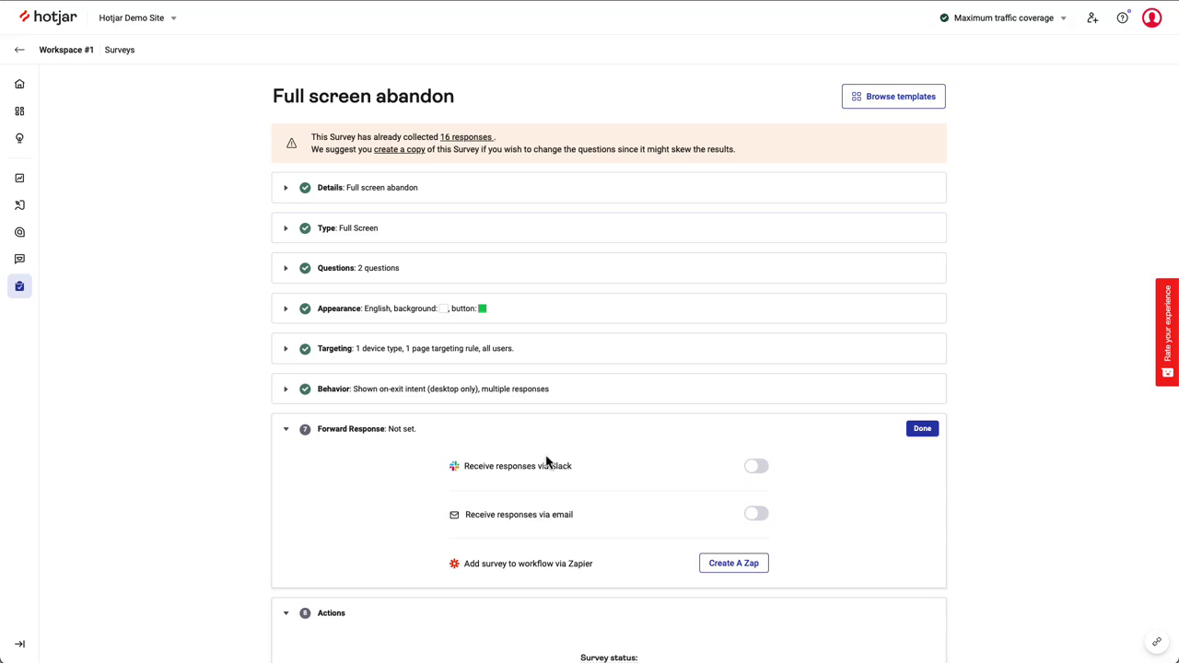
- Try to turn on receiving responses via Slack for the Full screen abandon survey
click(755, 470)
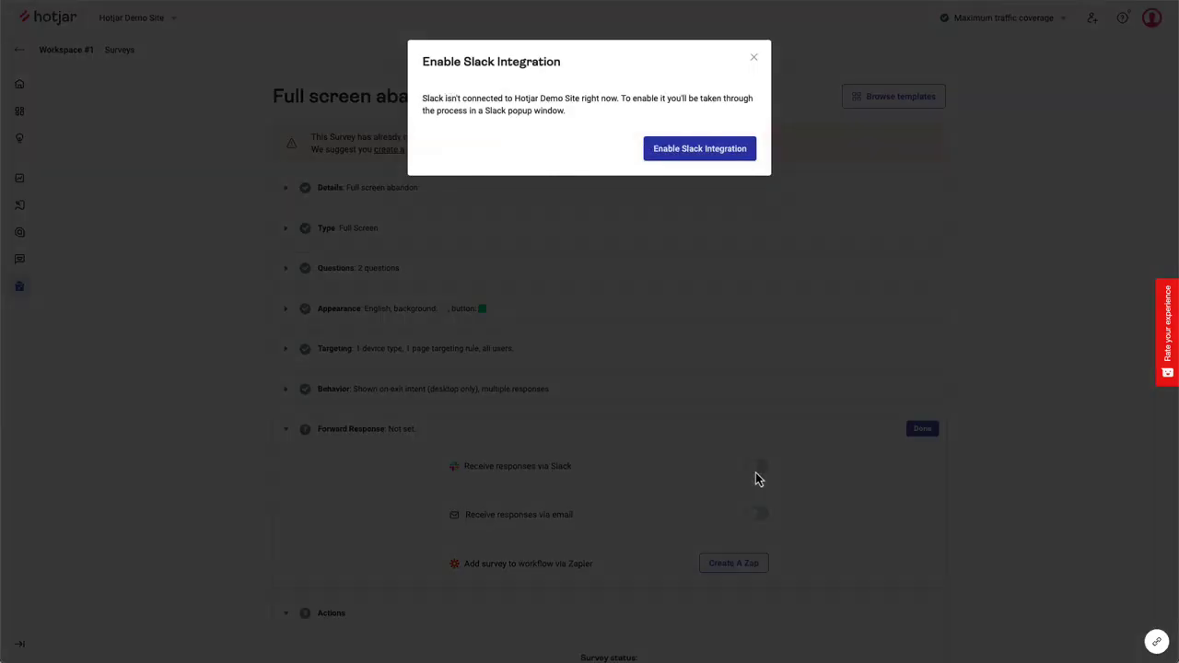
click(662, 441)
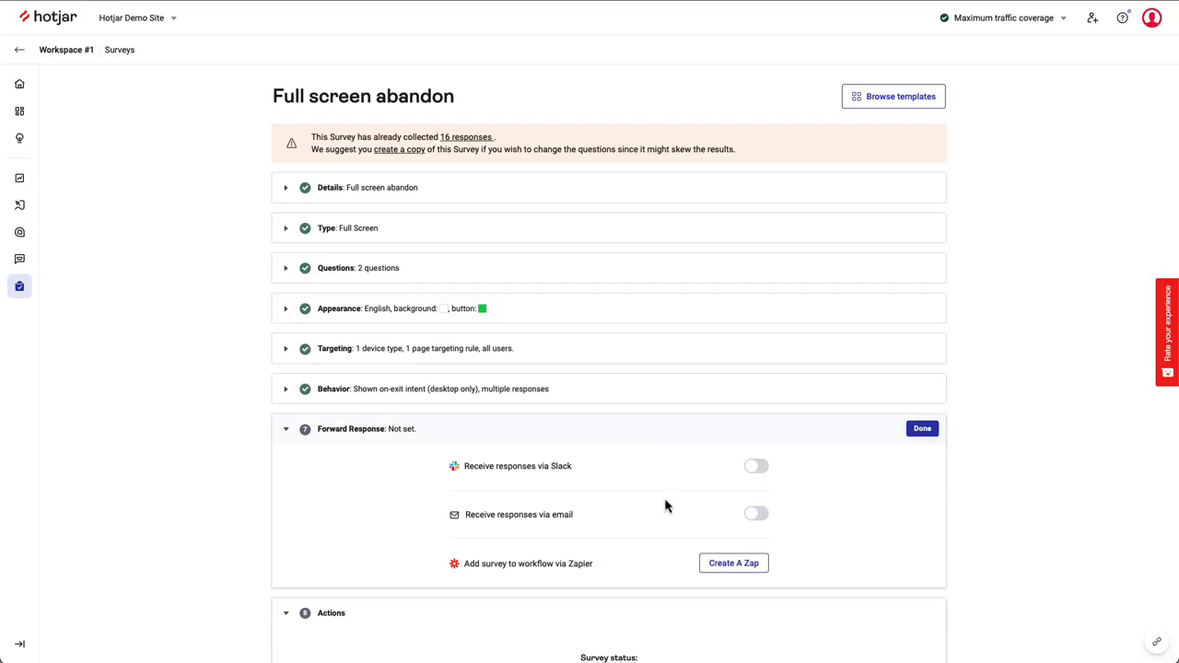
- Return to the Full screen abandon survey's responses and play the session recording of the 8th May response from Lithuania
key(alt+Left)
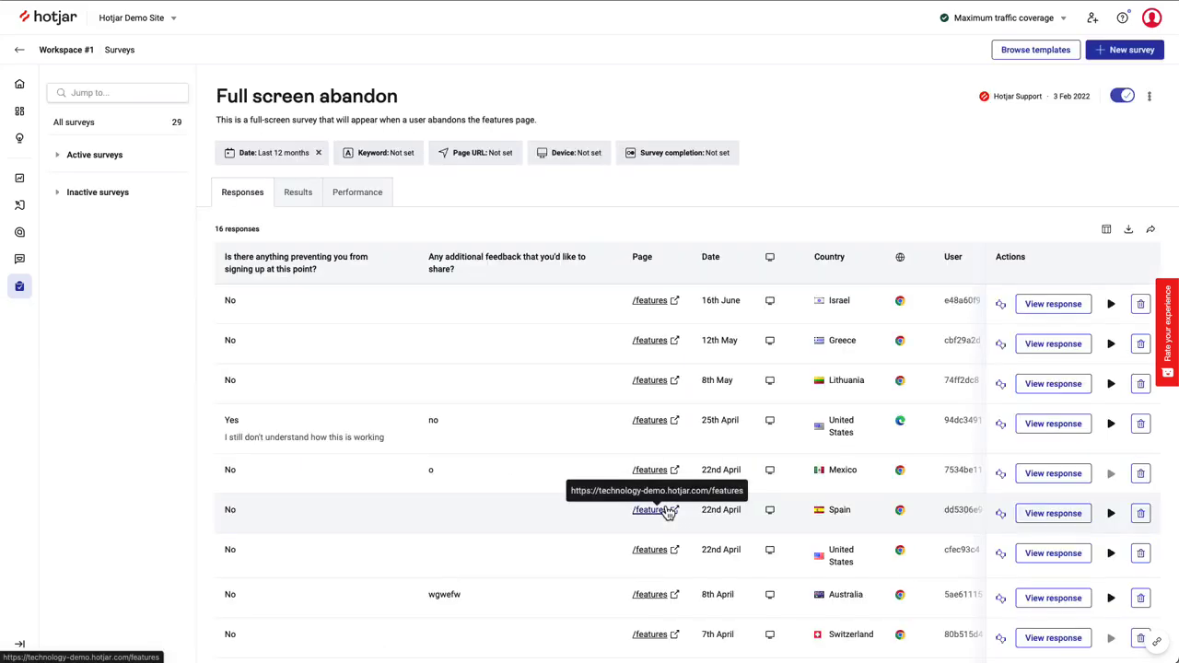
click(1111, 383)
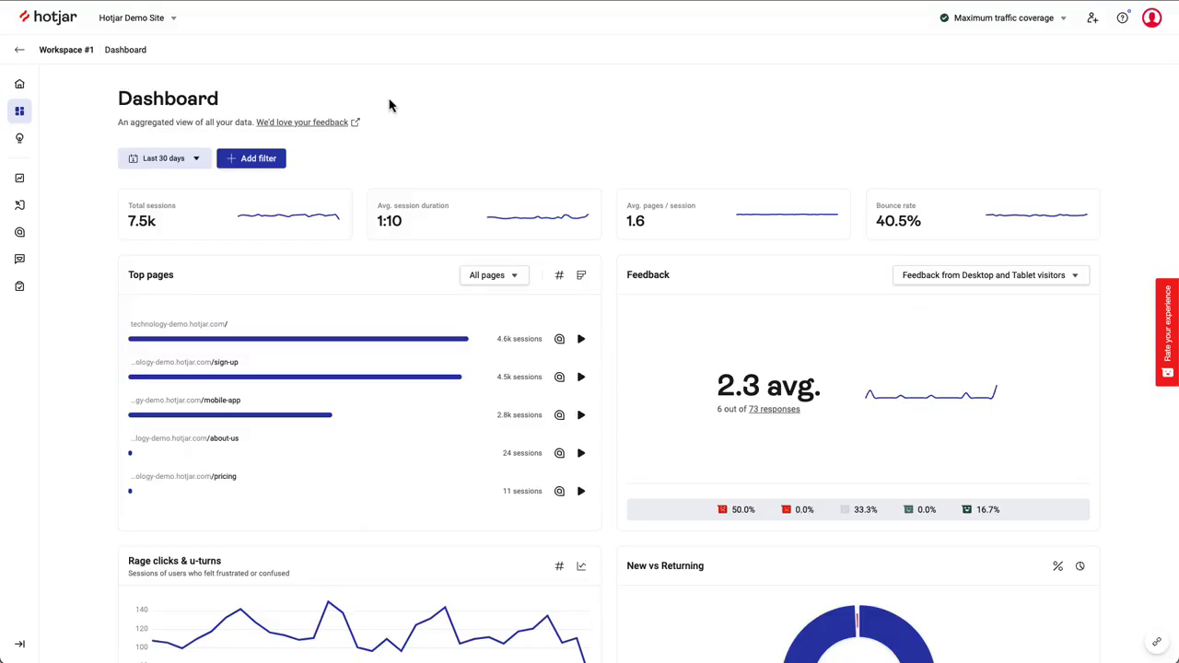
- Examine the dashboard's widgets for top pages, rage clicks, new and returning users, countries and technology, including the technology breakdown choices
scroll(469, 199, down, 5)
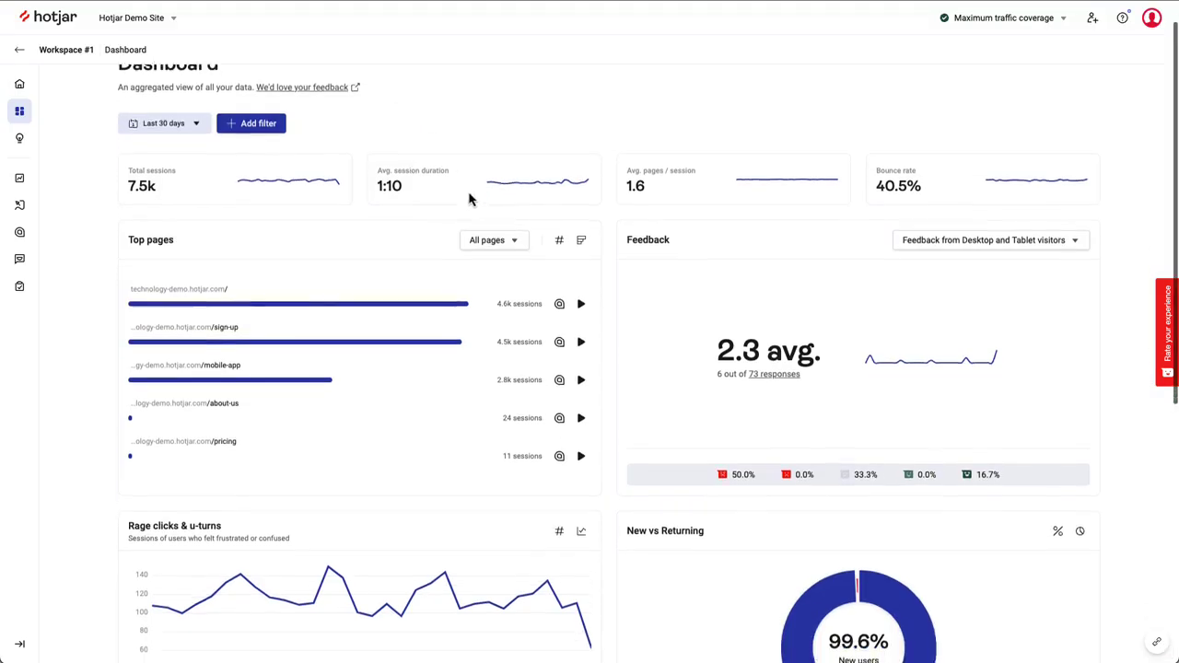
scroll(469, 199, down, 1)
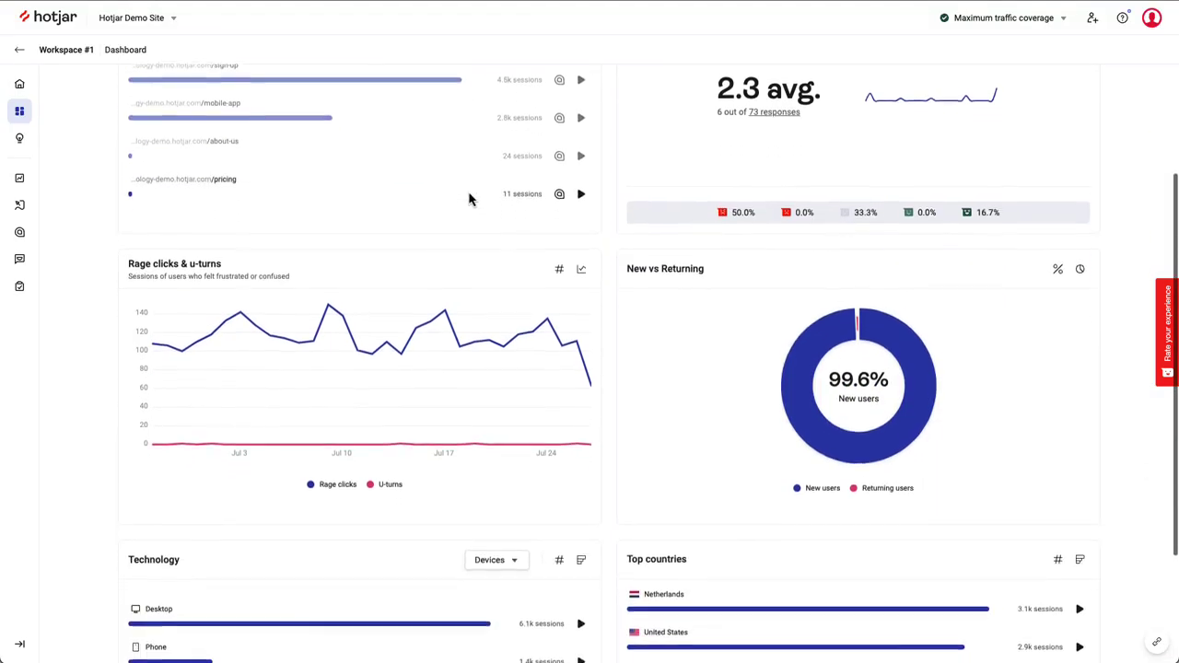
mouse_move(459, 320)
scroll(459, 321, down, 1)
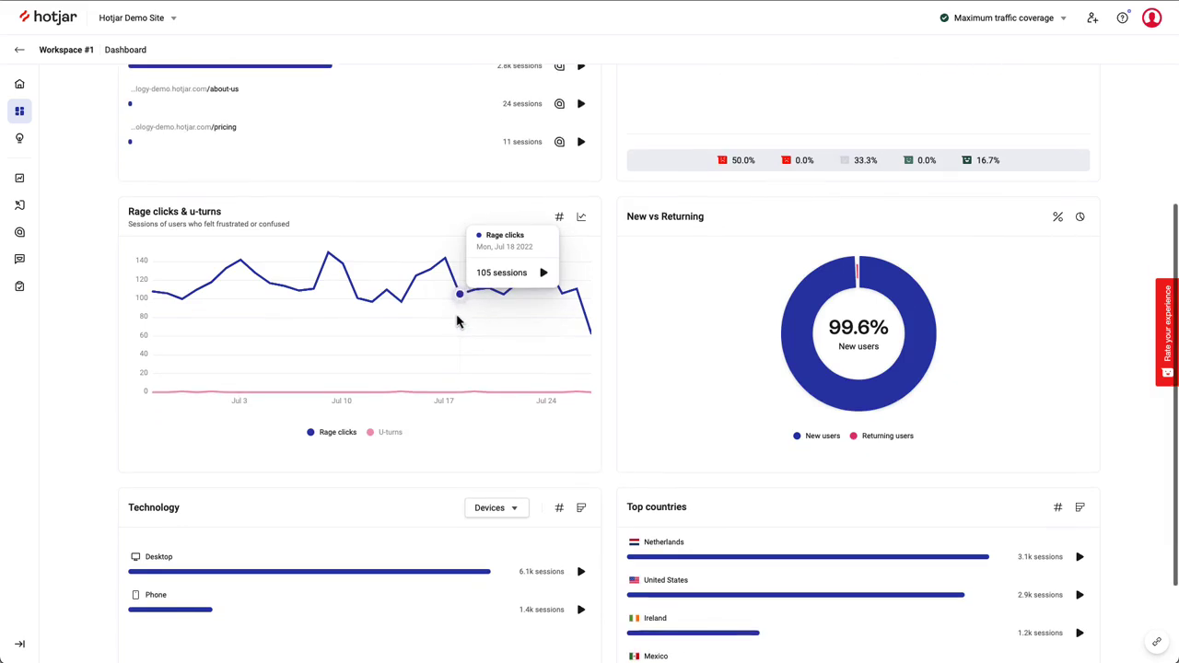
scroll(590, 304, down, 1)
scroll(589, 334, down, 1)
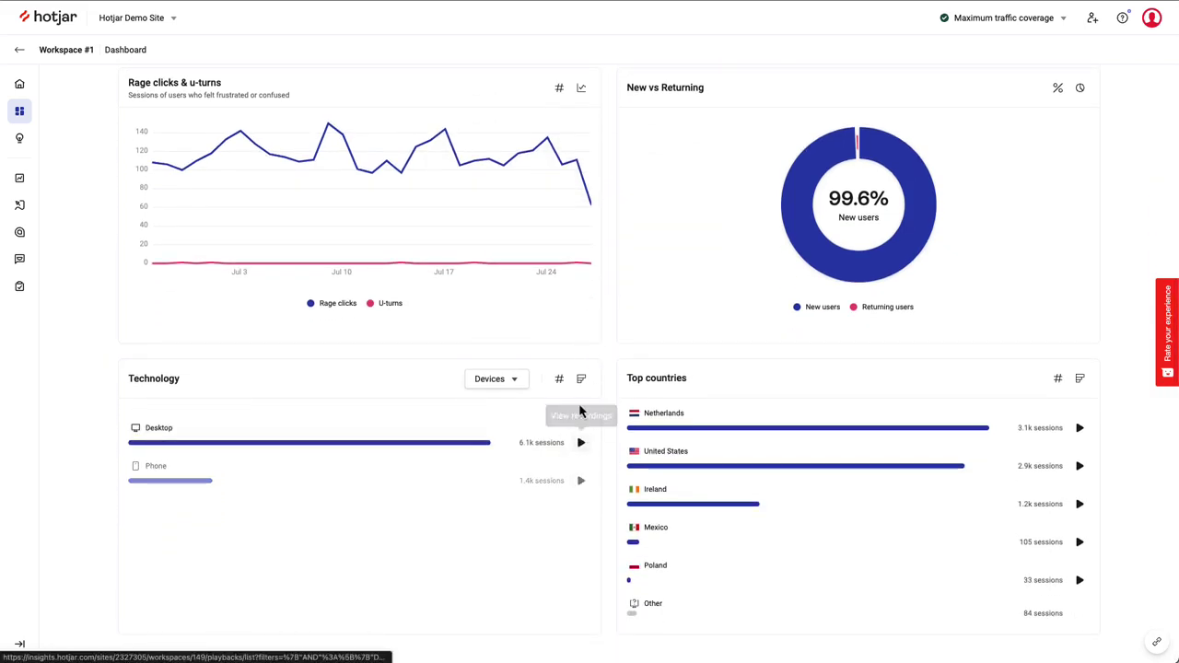
click(520, 383)
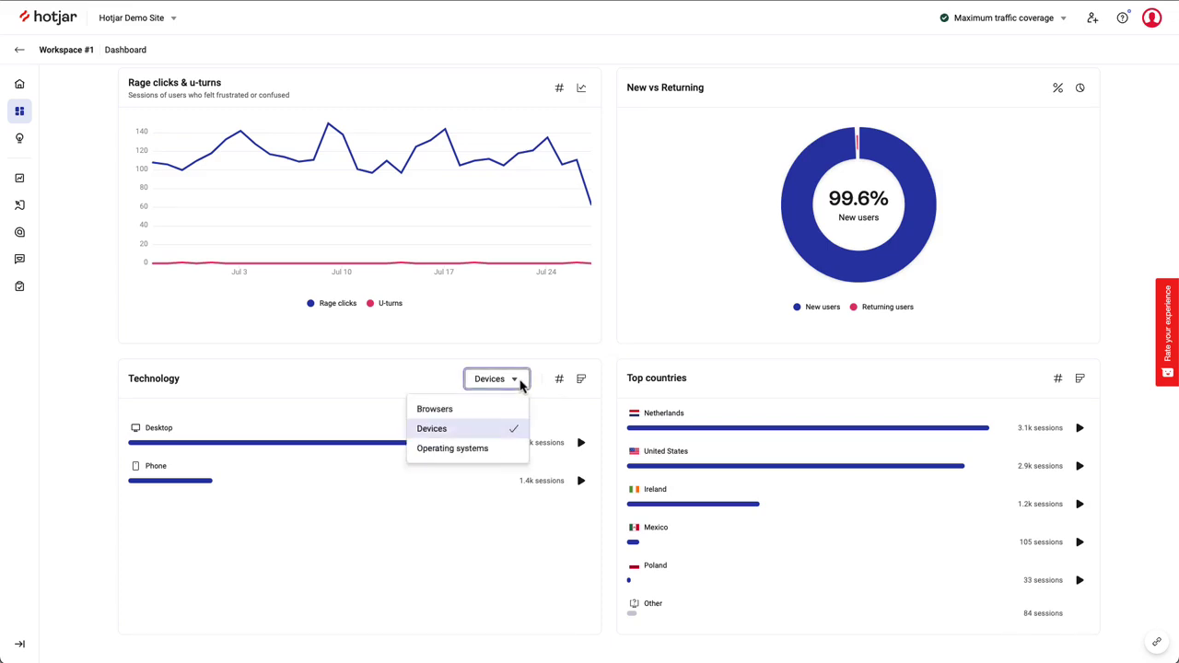
click(520, 383)
scroll(706, 377, up, 1)
scroll(706, 377, up, 5)
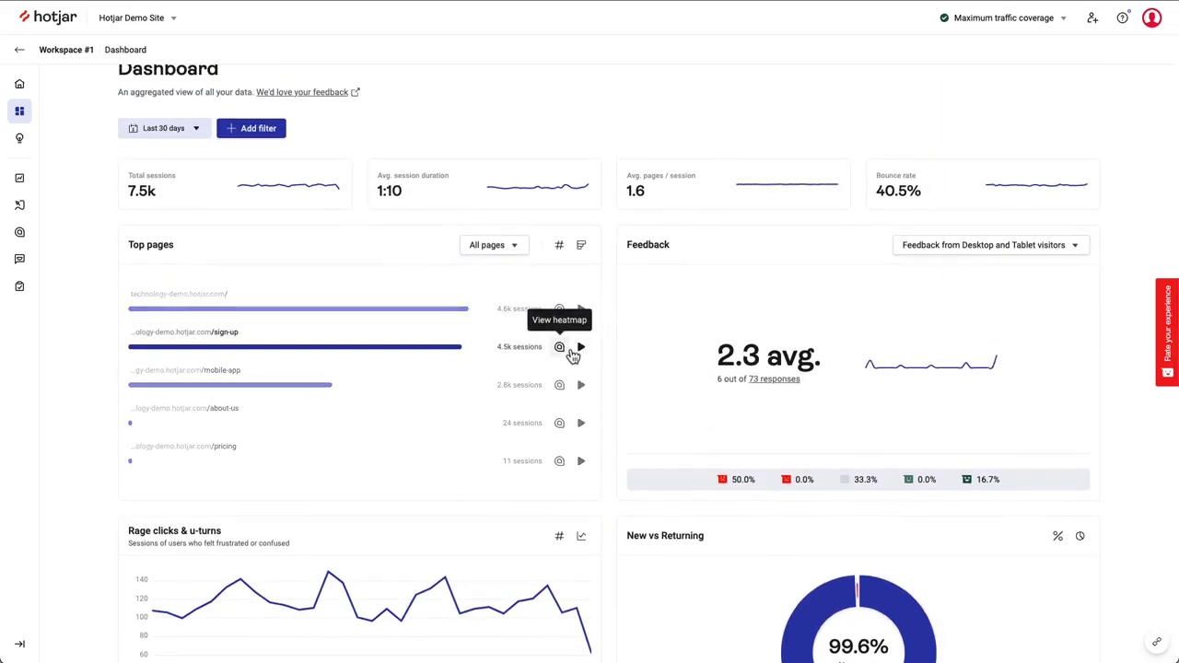
scroll(495, 301, up, 1)
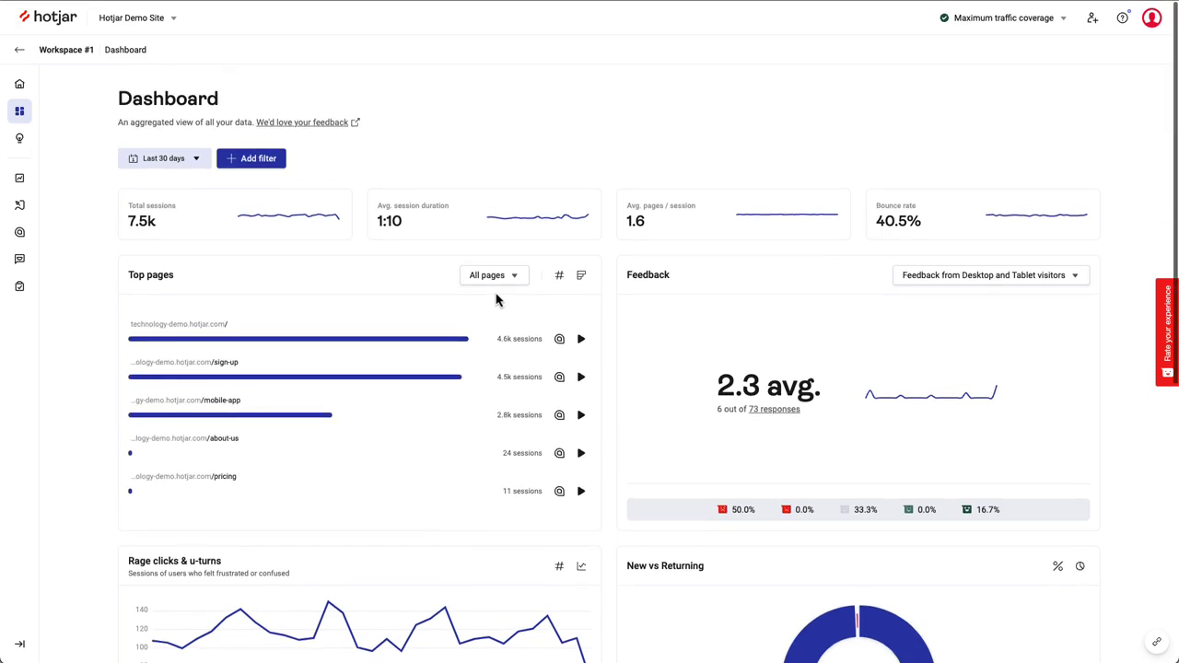
- Show only exit pages in the dashboard's Top pages widget and set the date range to the last 7 days
click(474, 282)
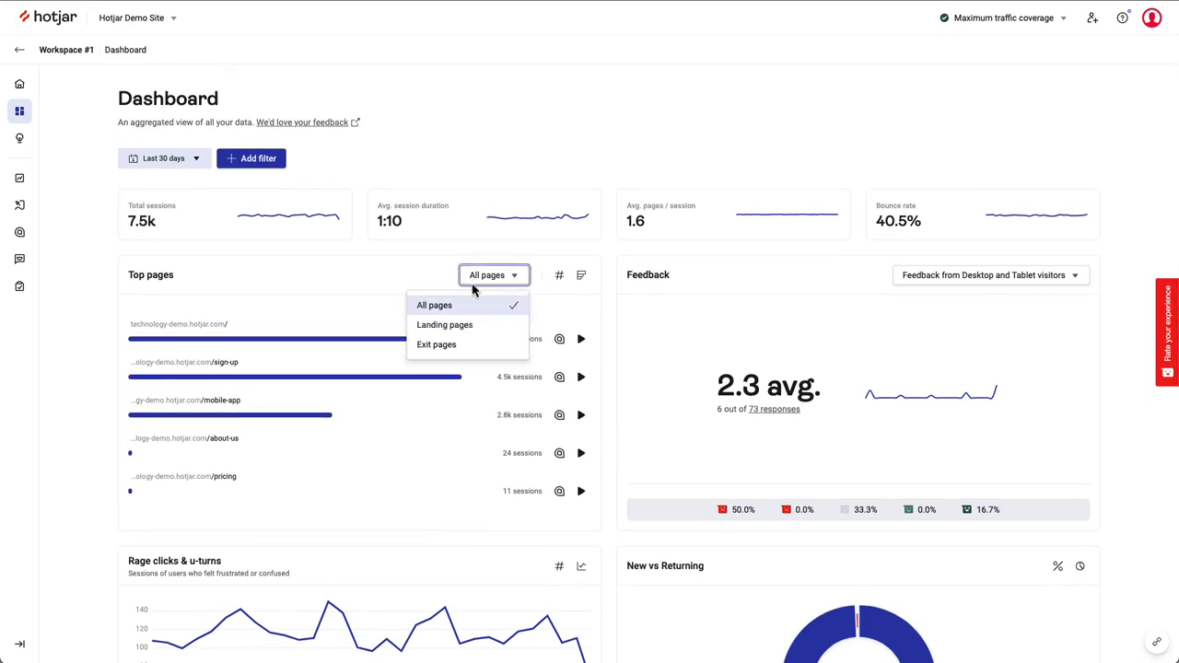
click(443, 343)
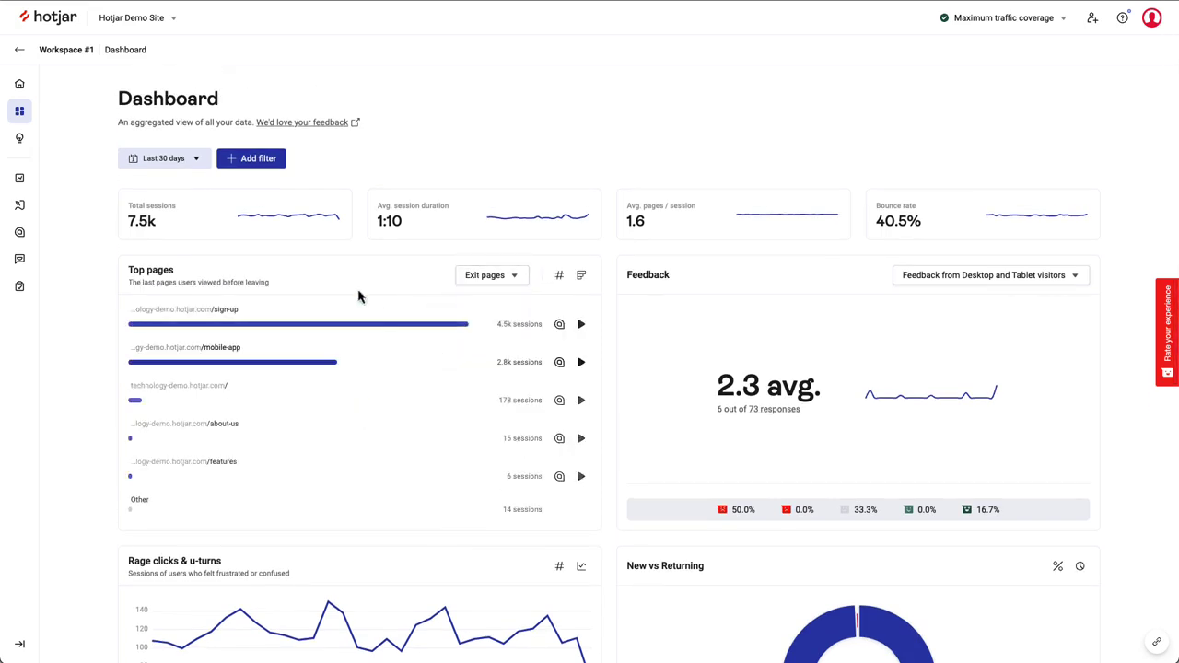
click(166, 159)
click(166, 204)
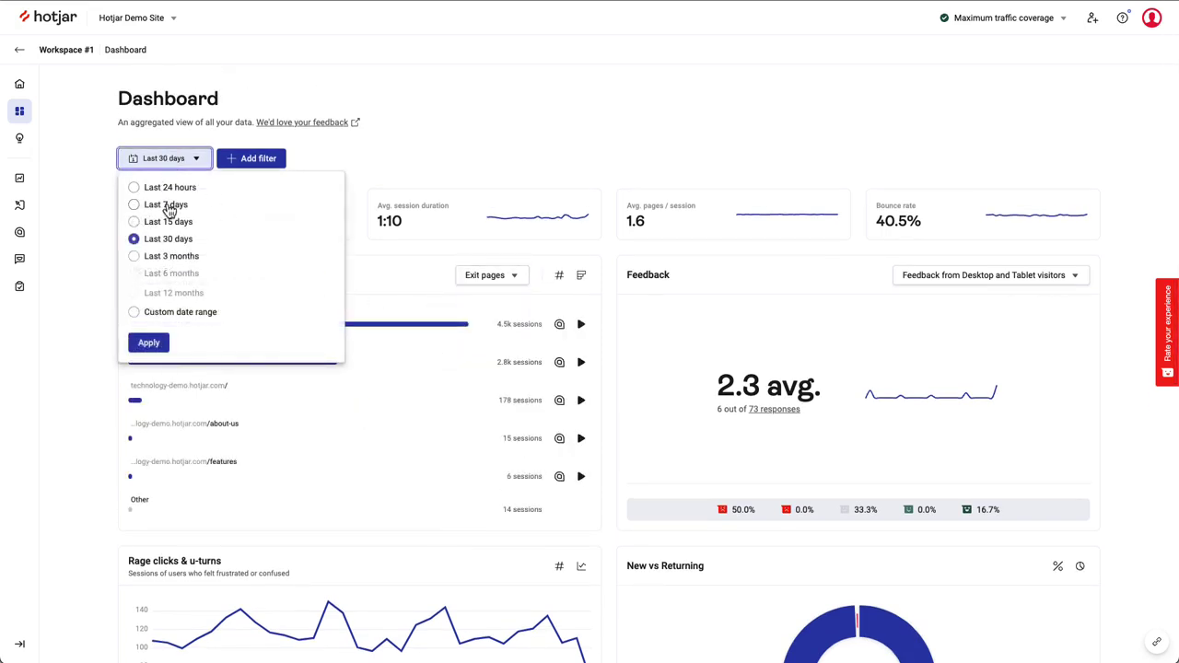
click(148, 341)
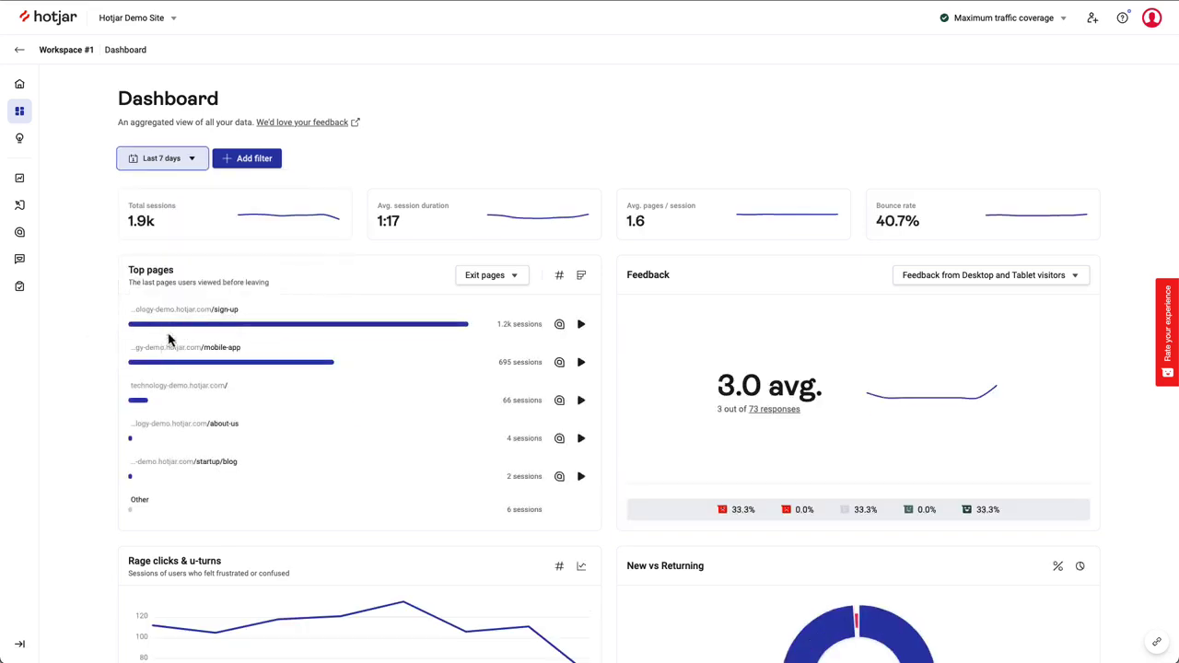
- Filter the dashboard to sessions where a rage click occurred
click(260, 166)
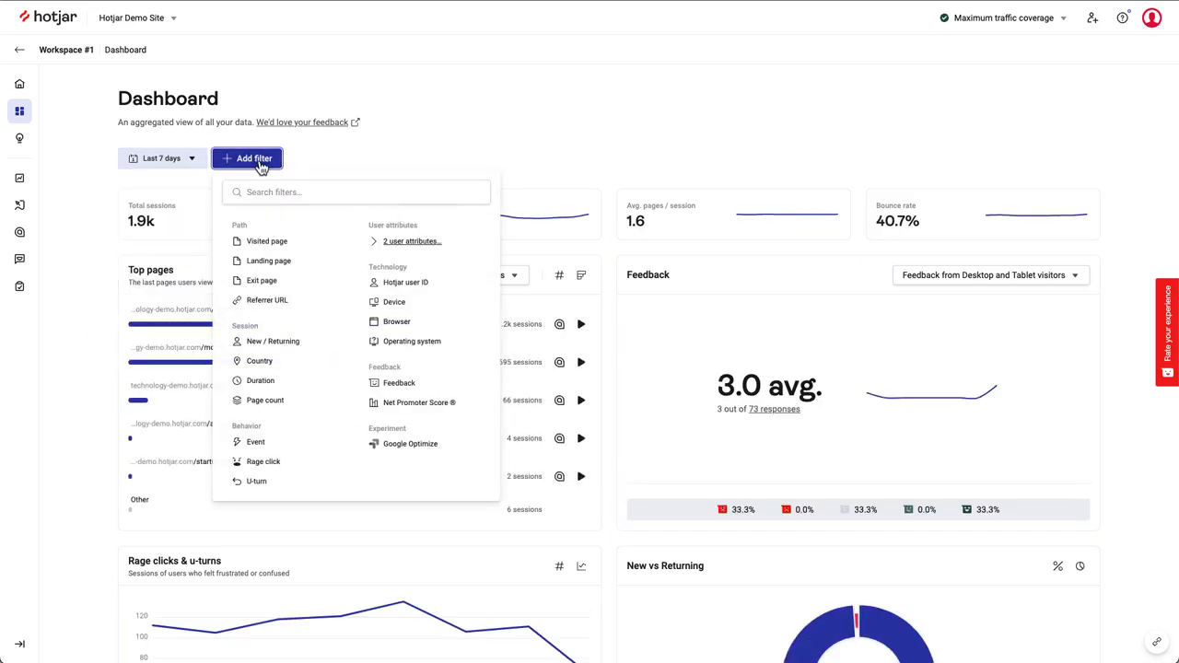
click(267, 461)
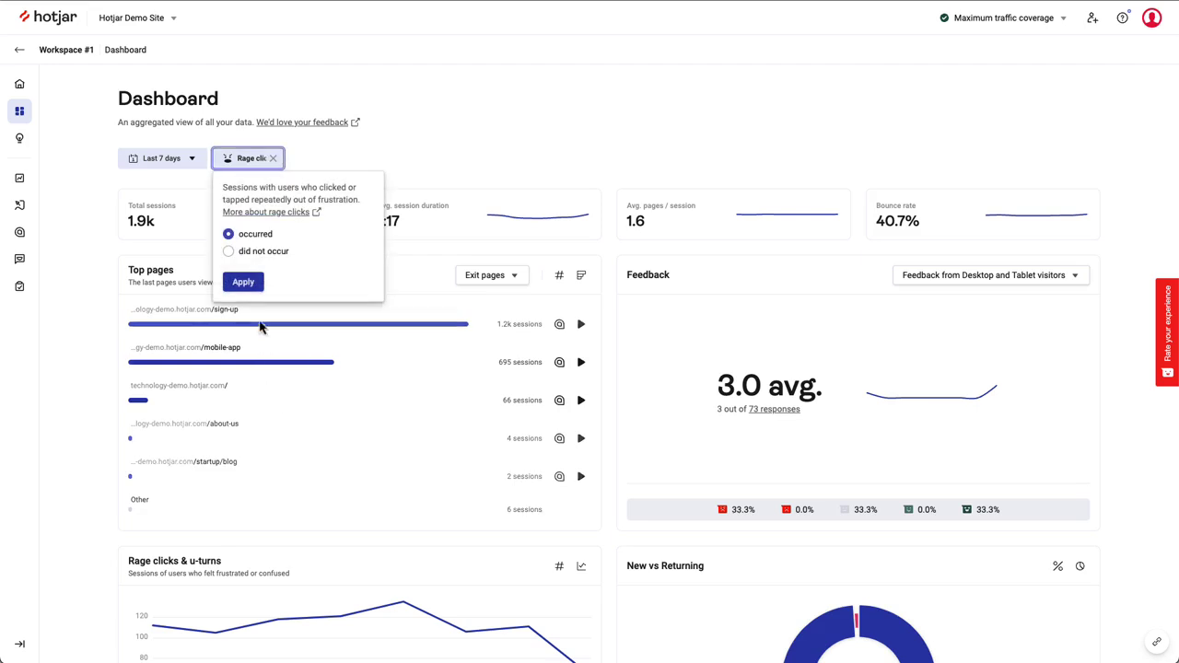
click(243, 282)
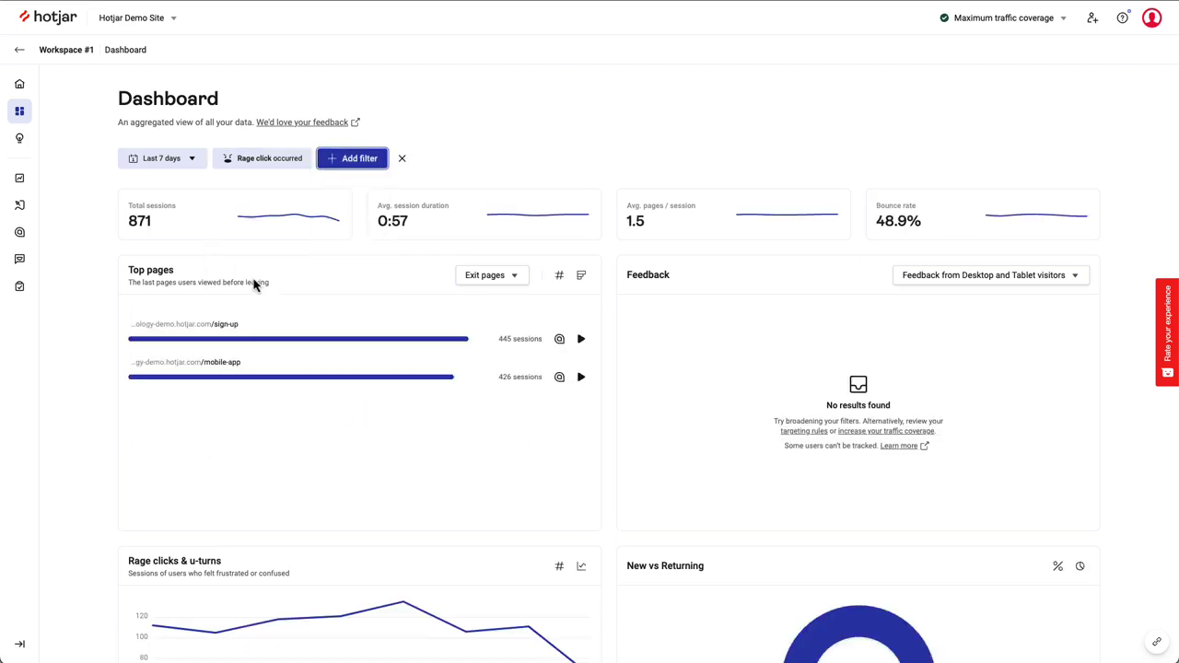
- Play the 21 Jul 02:29 recording among the sign-up page exits, and pause it at the rage click at 0:28
click(581, 340)
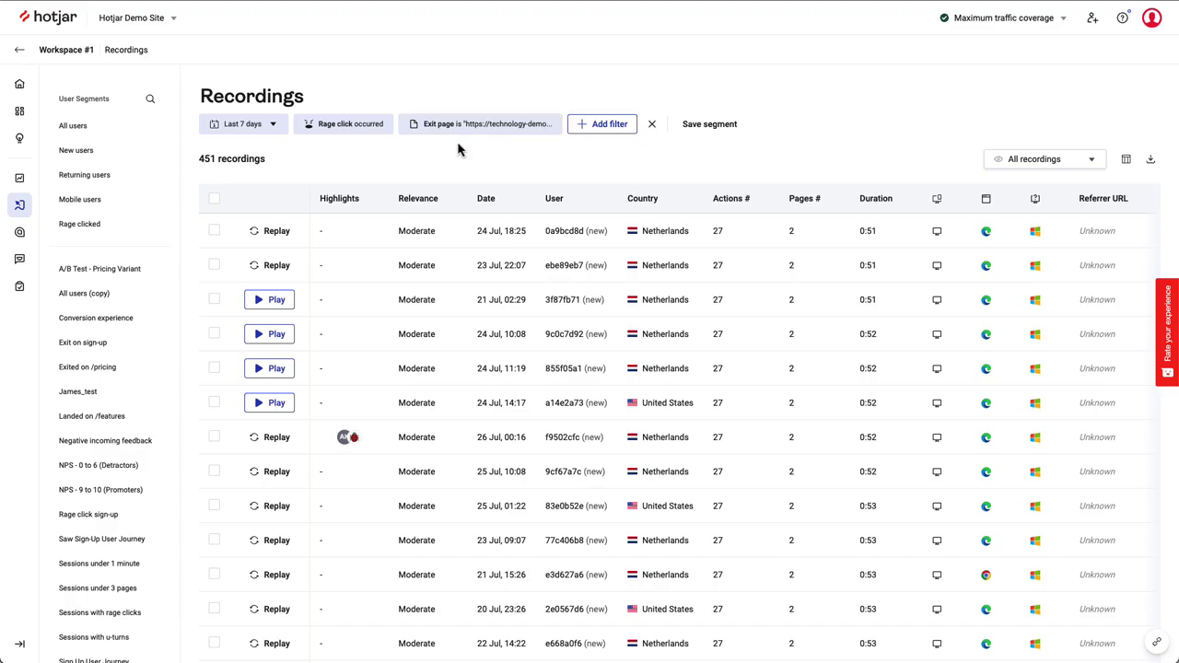
click(264, 302)
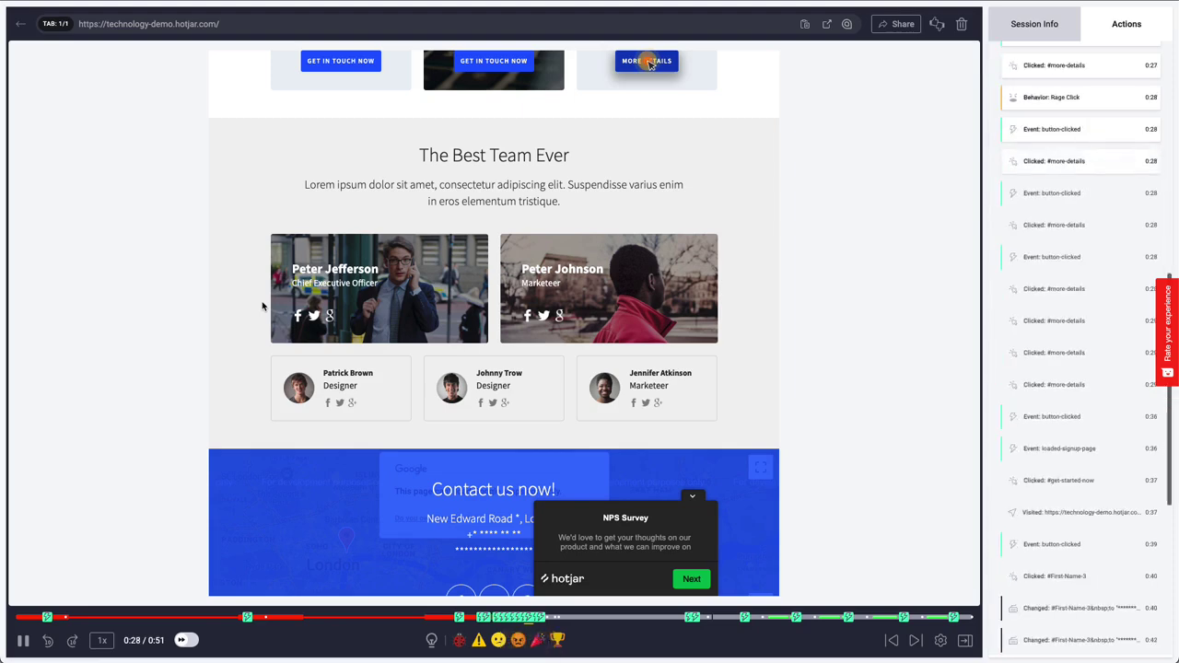
click(261, 306)
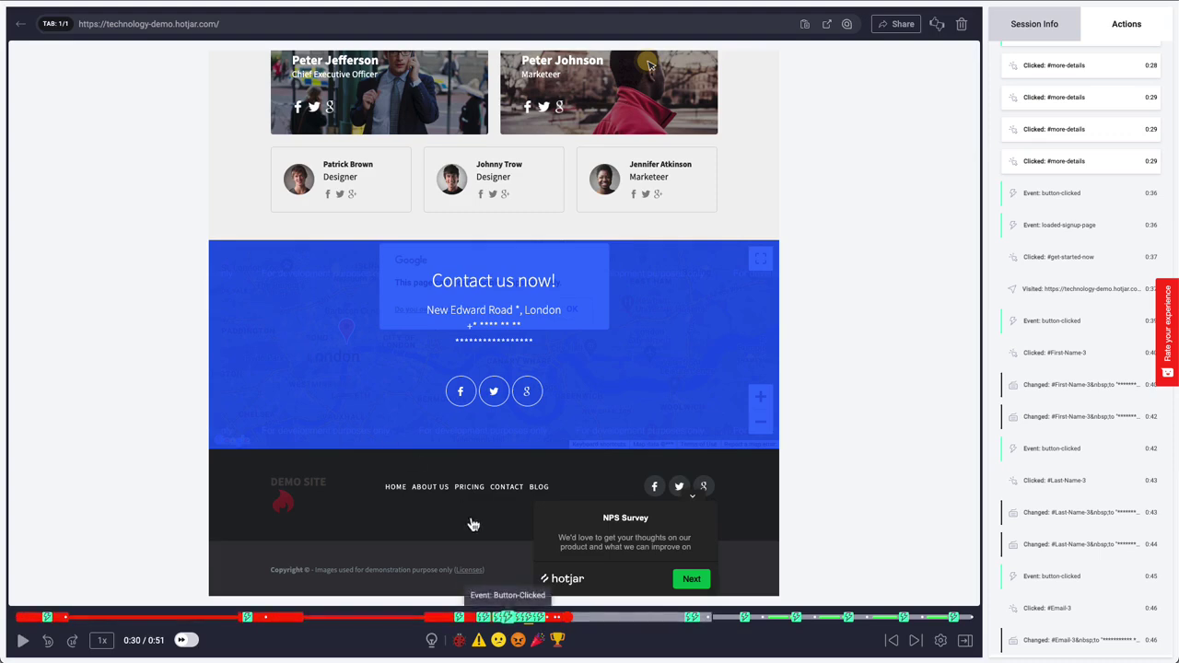
click(534, 626)
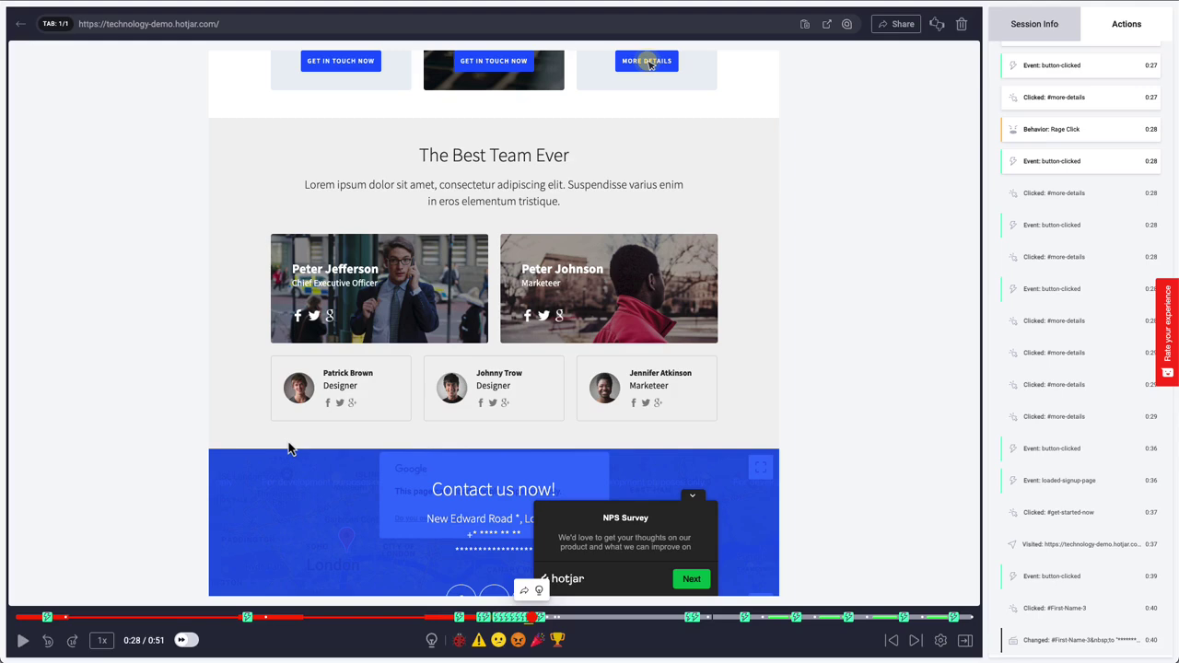
- Save the clip from 0:24 to 0:34 as a highlight with the bug emoji and the comment "Bug"
click(431, 640)
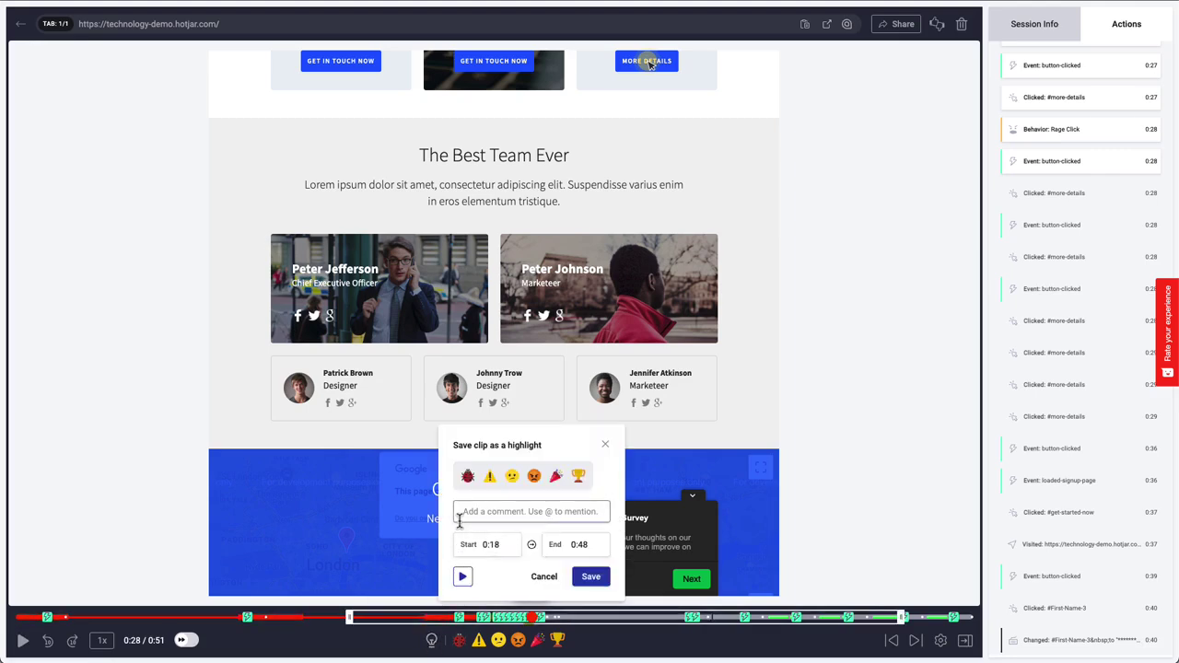
drag(349, 616, 477, 616)
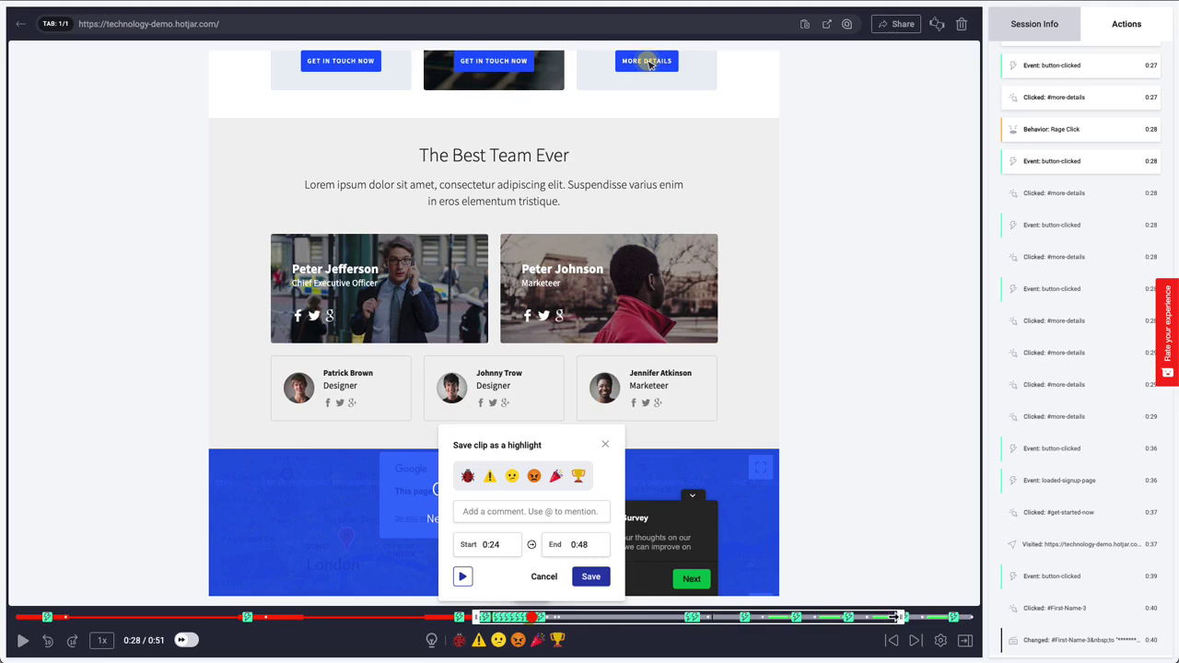
drag(901, 617, 650, 623)
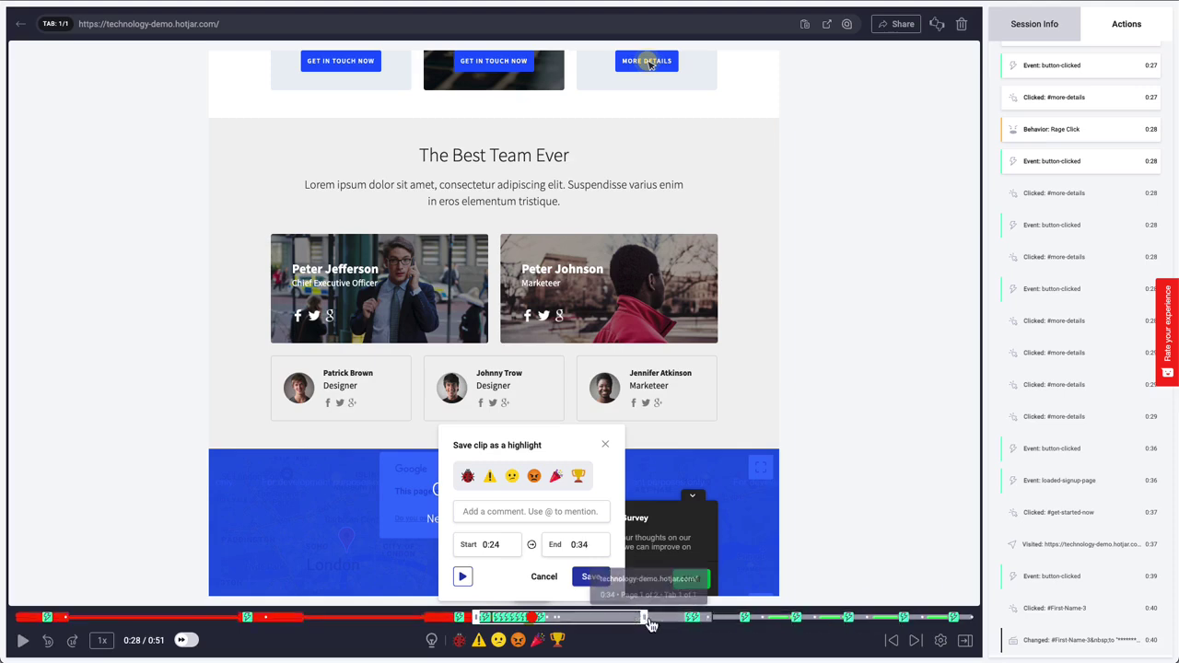
click(468, 478)
click(485, 511)
text(Bug)
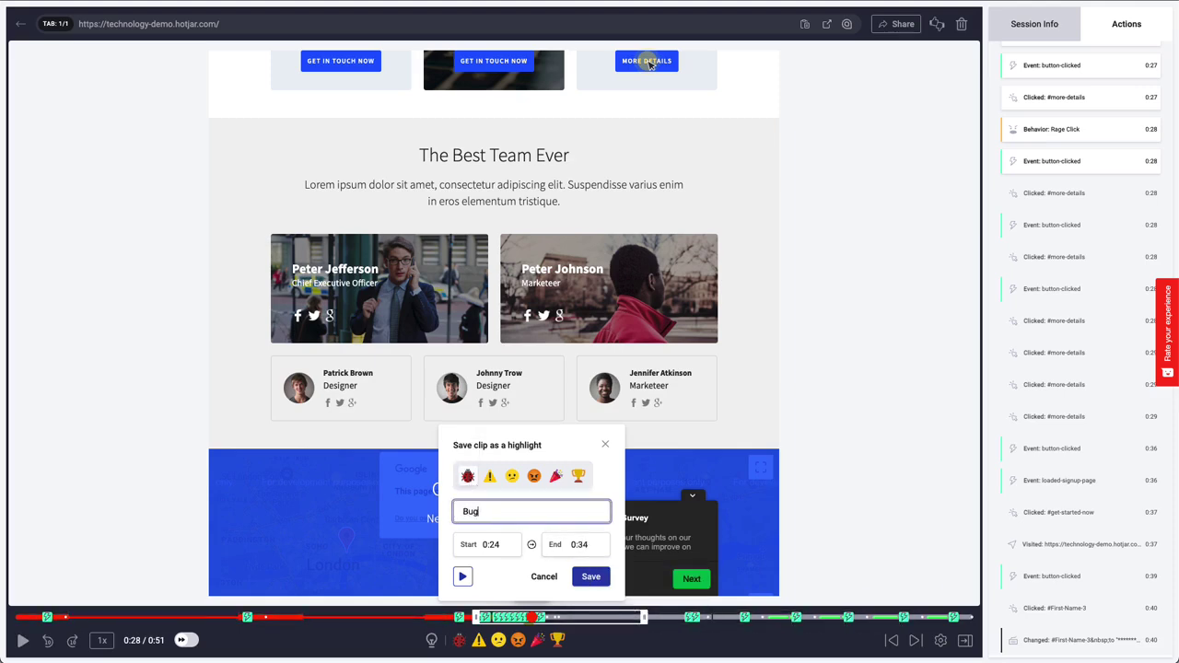
click(591, 576)
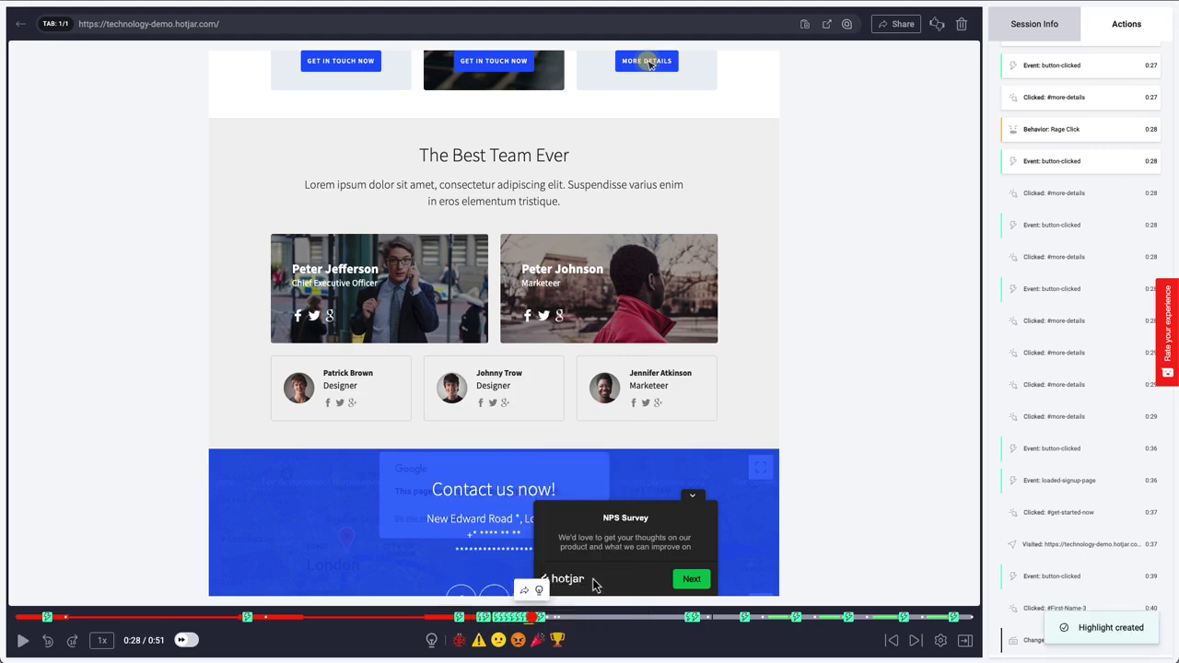
- Add the saved highlight clip to the Bugs collection
click(488, 373)
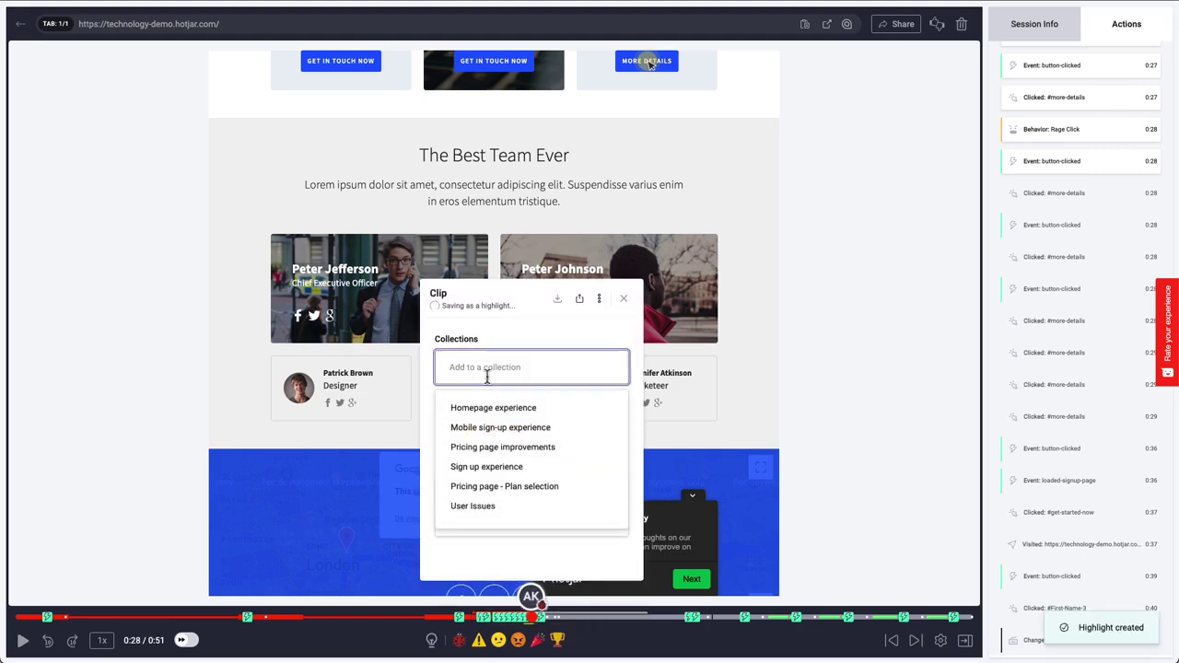
text(Bug)
click(483, 408)
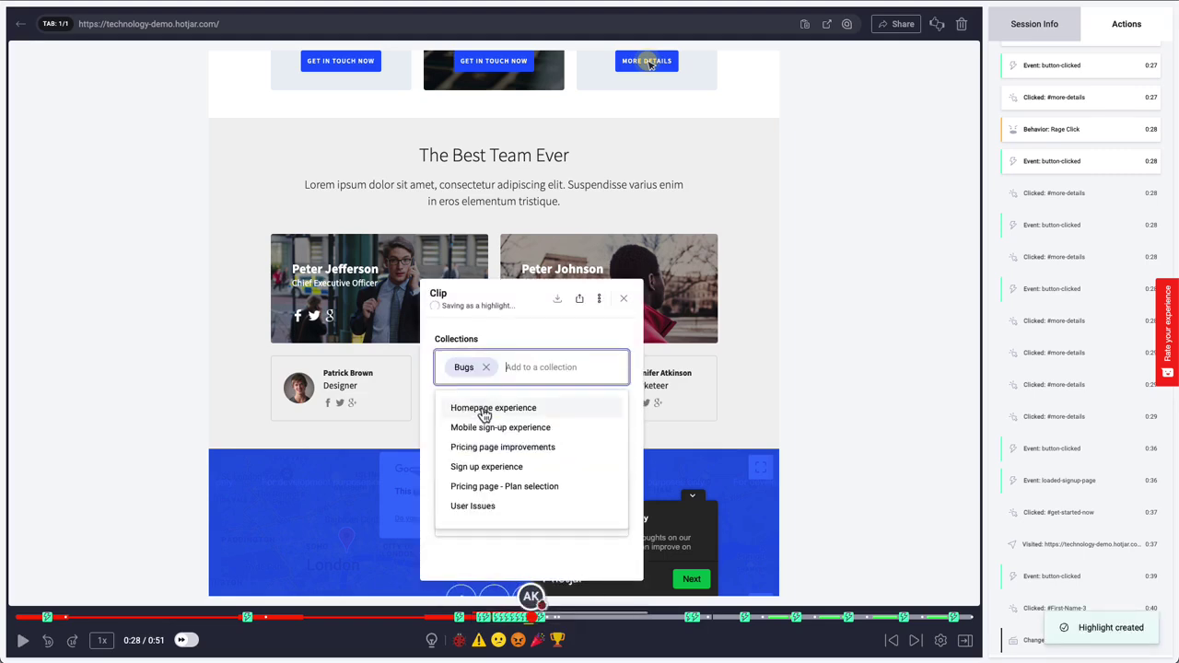
click(568, 329)
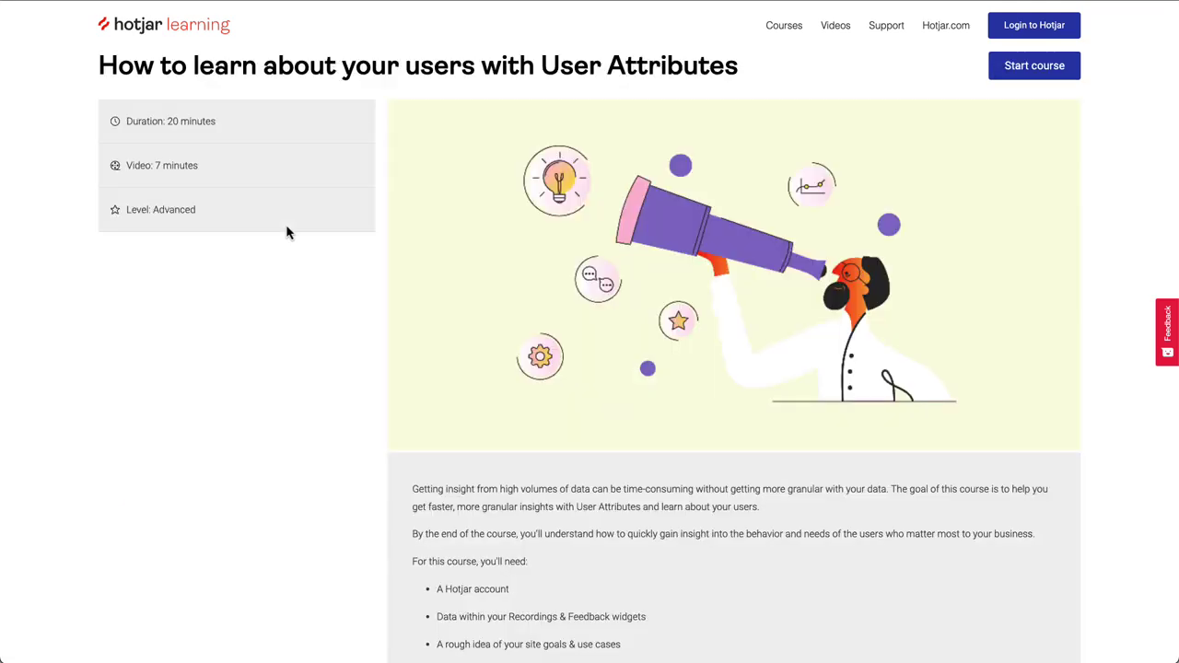
- Read the Hotjar Learning course overviews for User Attributes and Events for Recordings
scroll(337, 311, down, 2)
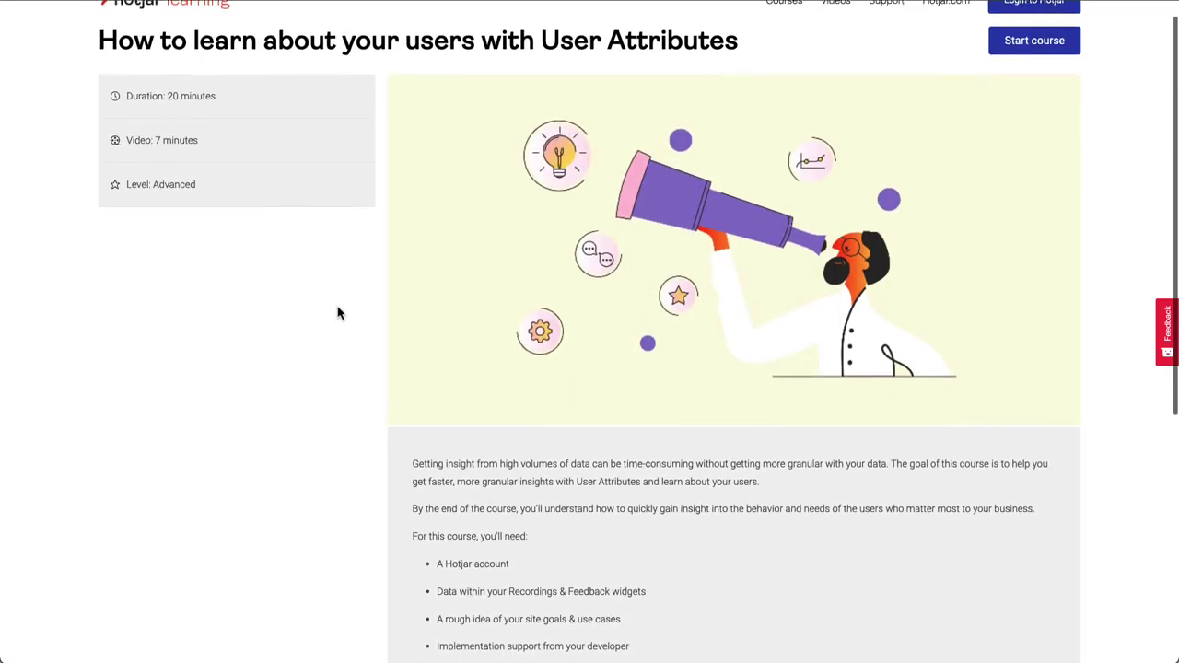
scroll(337, 313, down, 3)
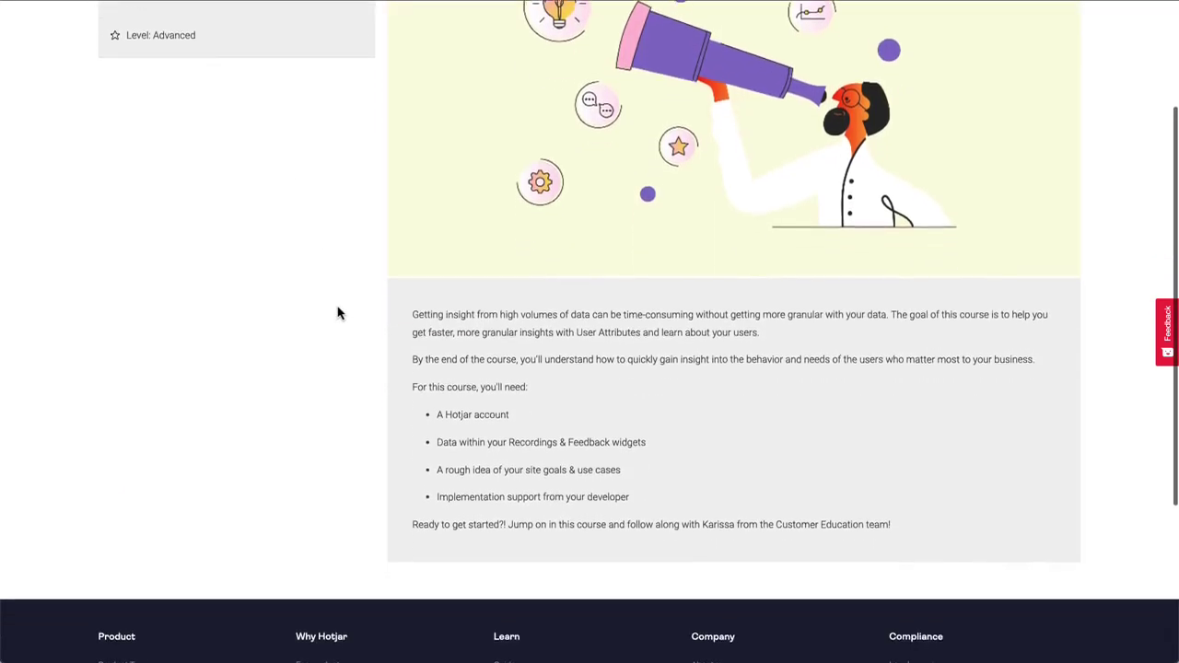
scroll(337, 313, up, 1)
scroll(337, 314, up, 3)
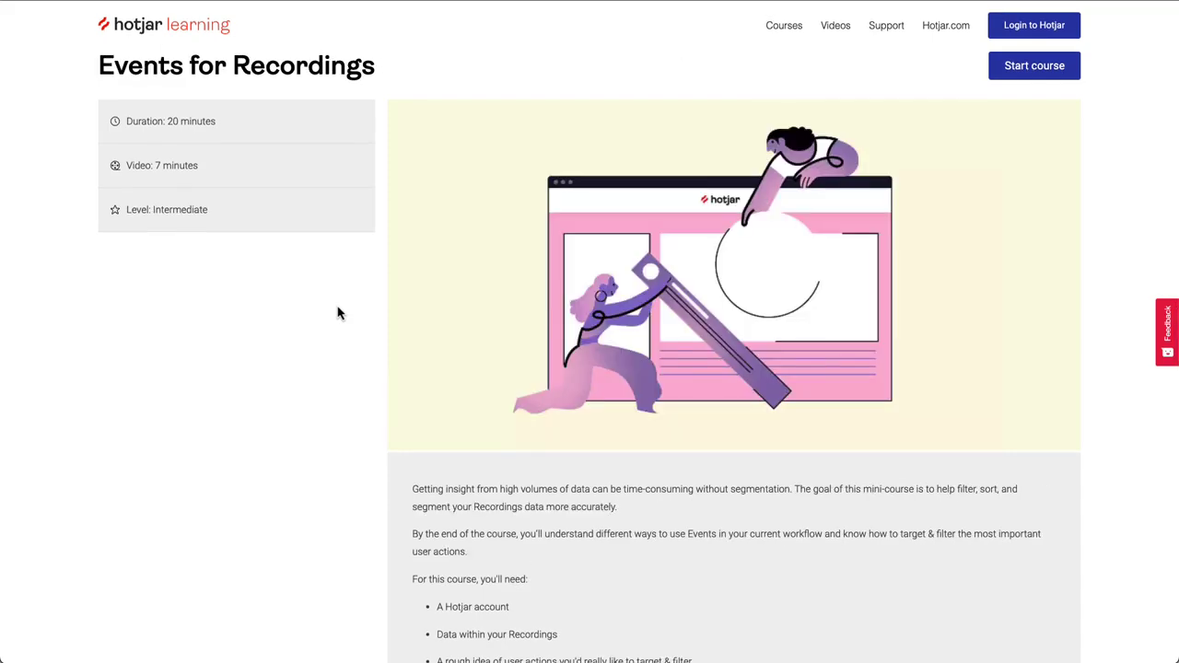
scroll(337, 313, down, 1)
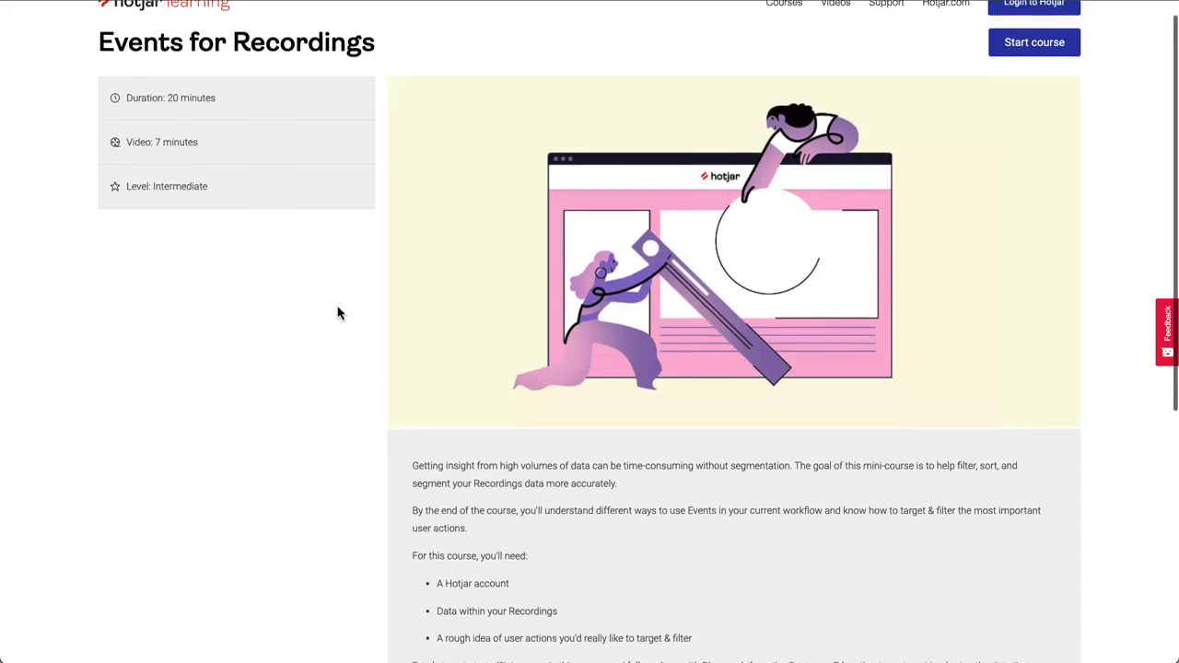
scroll(337, 313, down, 1)
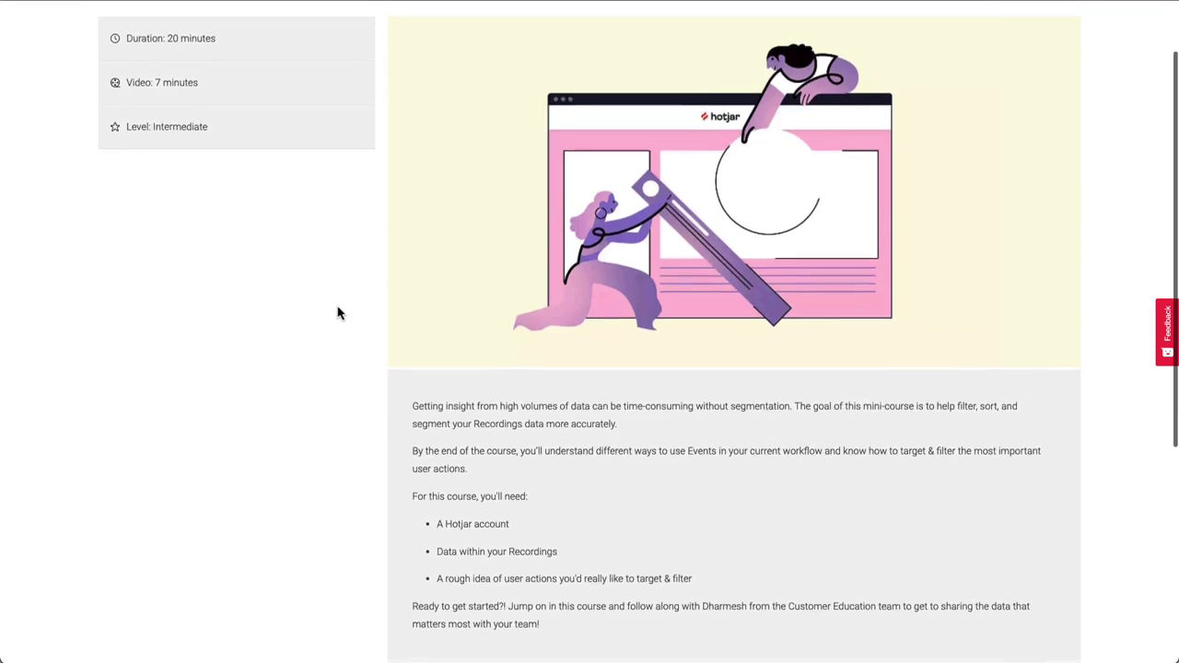
scroll(337, 313, up, 2)
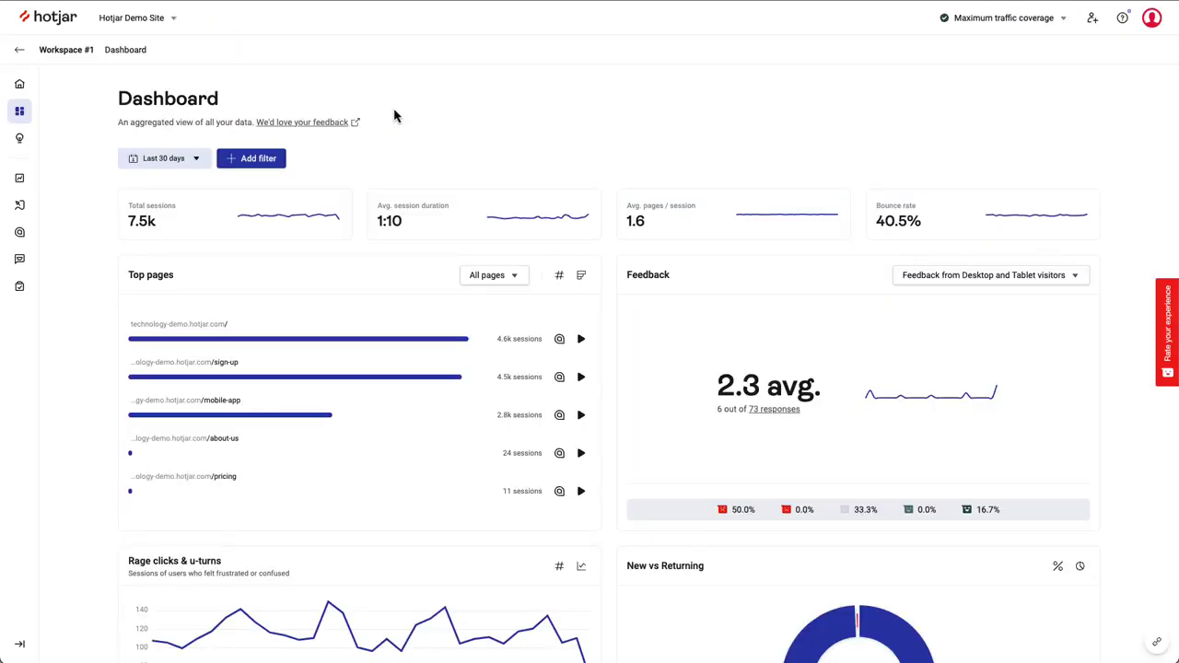
- Look over the Hotjar Demo Site dashboard widgets and the list of recordings from the last 30 days
scroll(395, 116, down, 3)
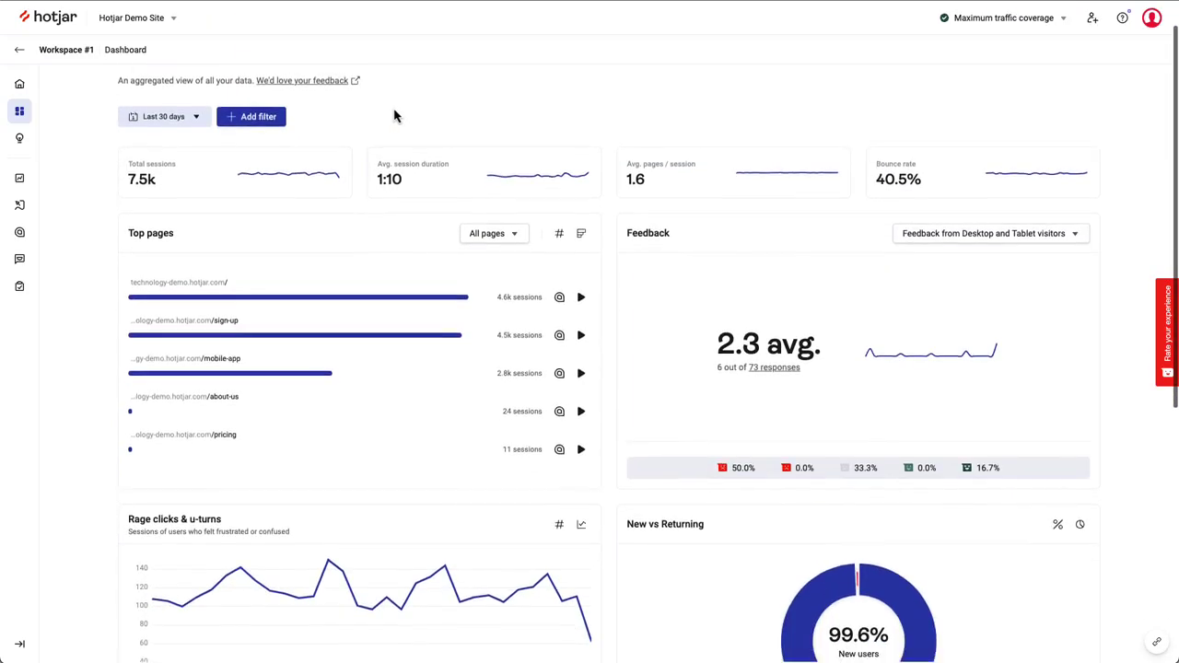
scroll(487, 295, down, 4)
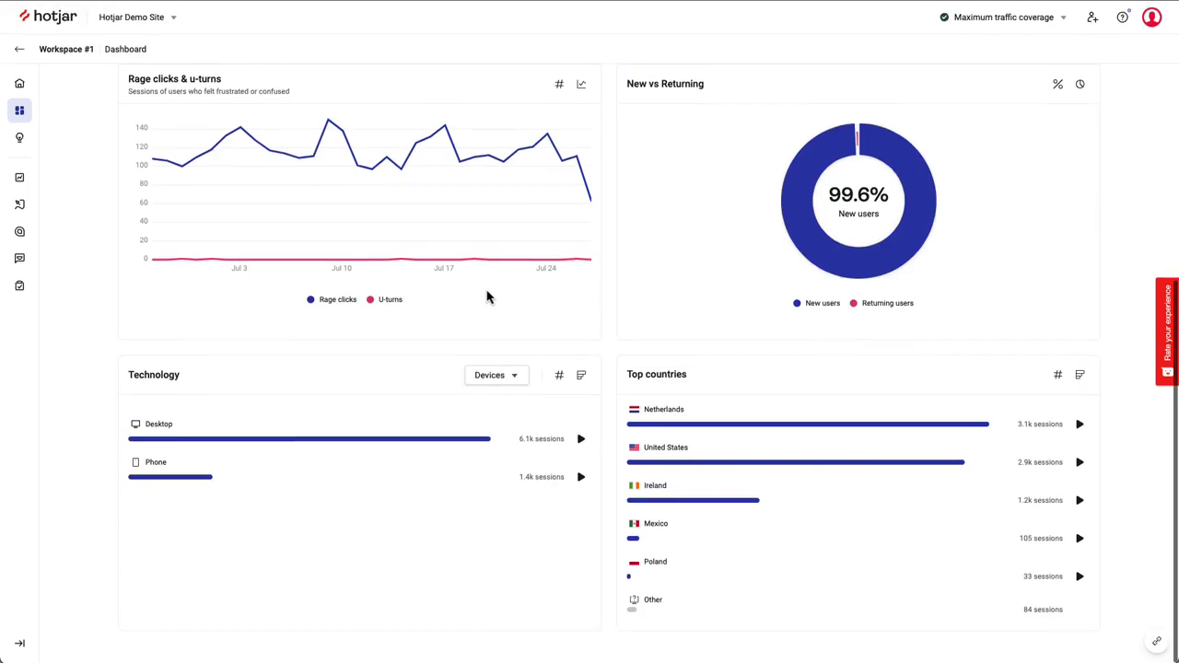
scroll(487, 295, up, 6)
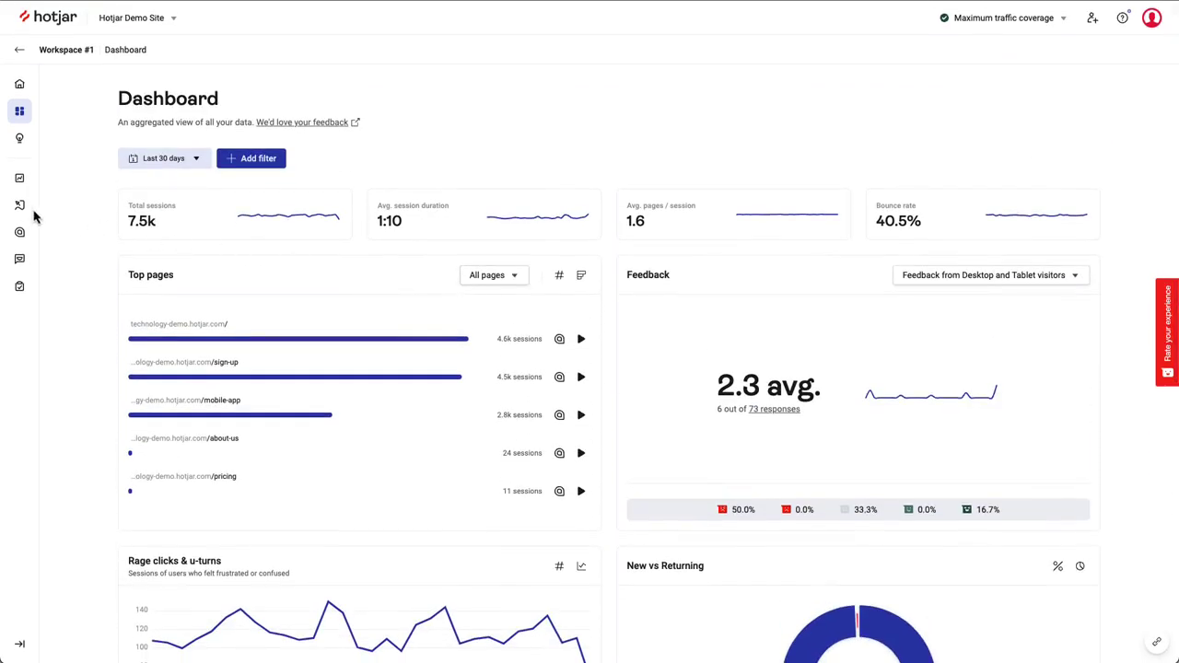
click(21, 205)
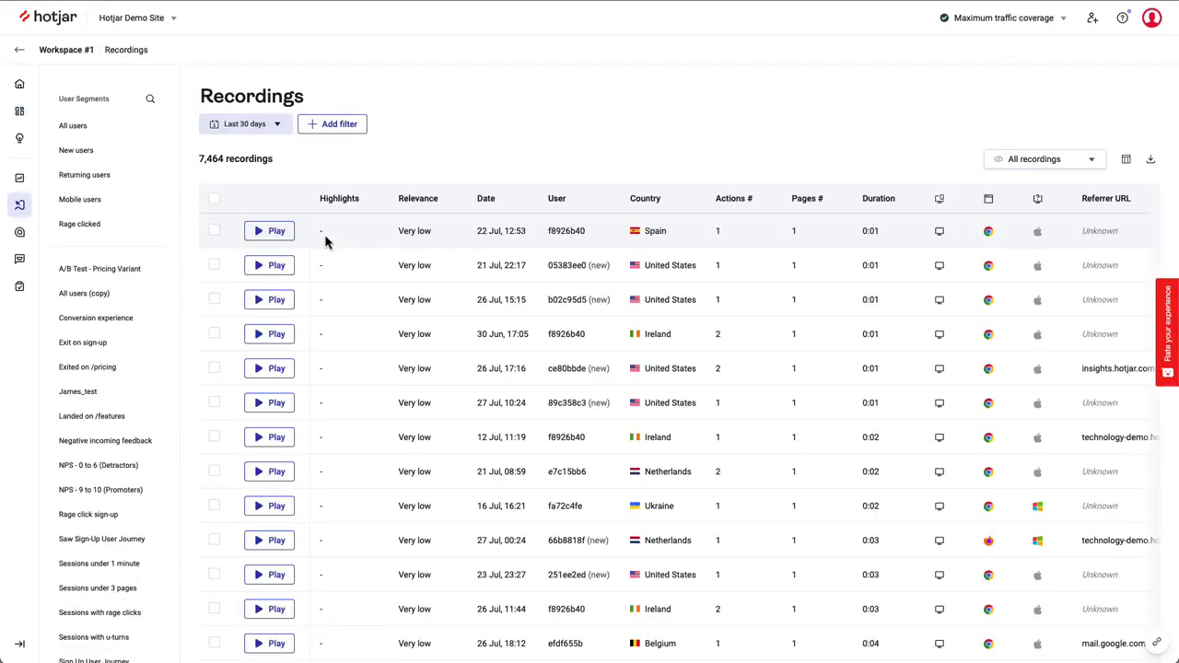
scroll(324, 241, down, 2)
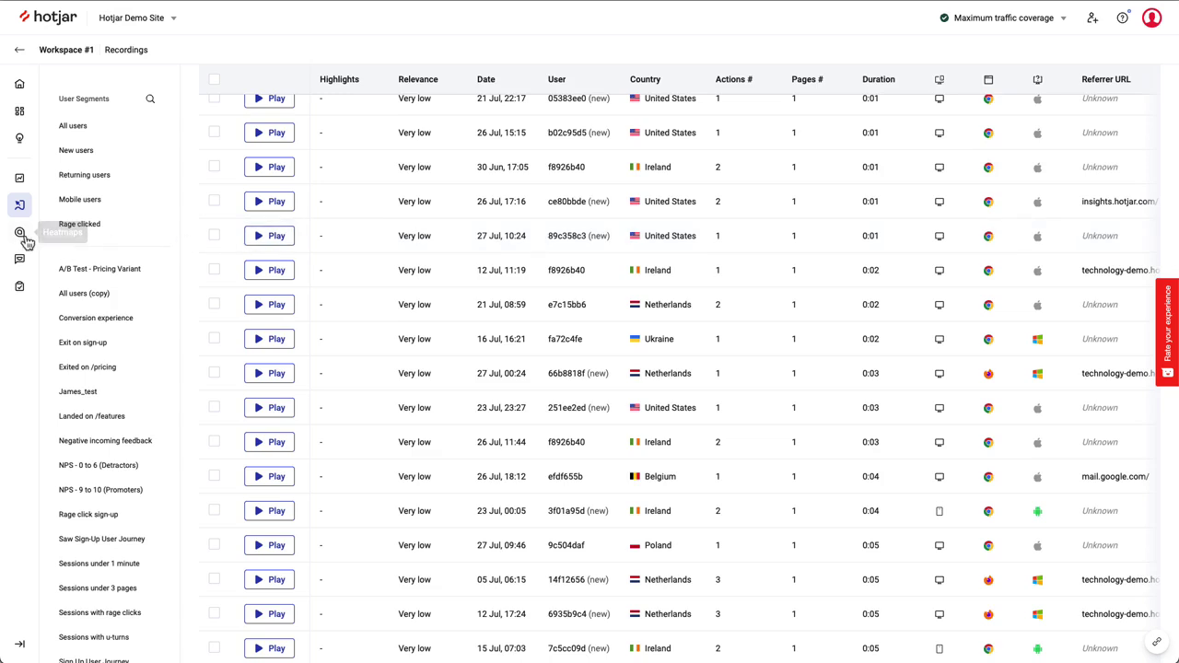
- Examine the desktop click heatmaps of the About us and Contact us pages
click(21, 234)
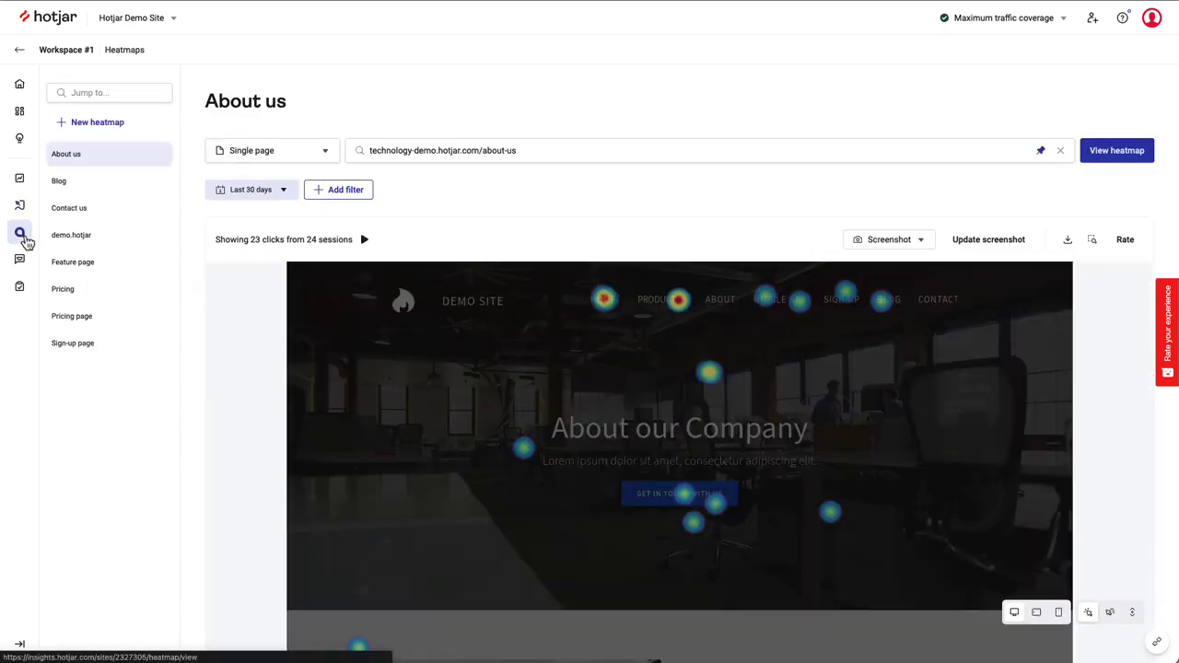
scroll(330, 242, down, 3)
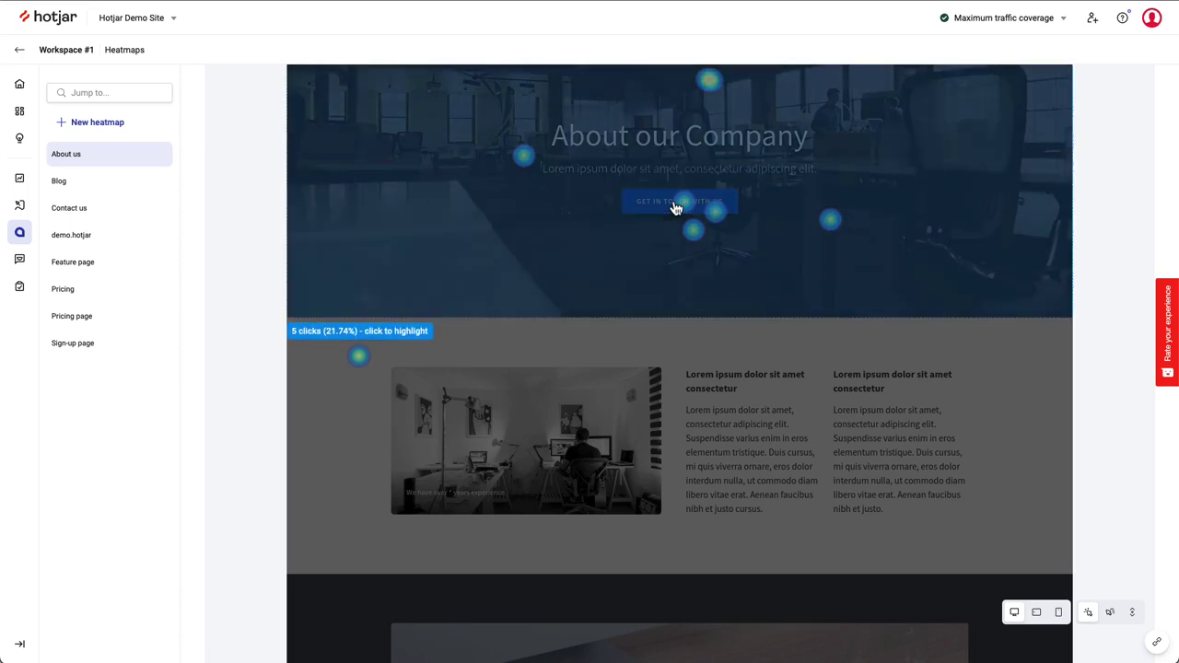
scroll(264, 413, down, 4)
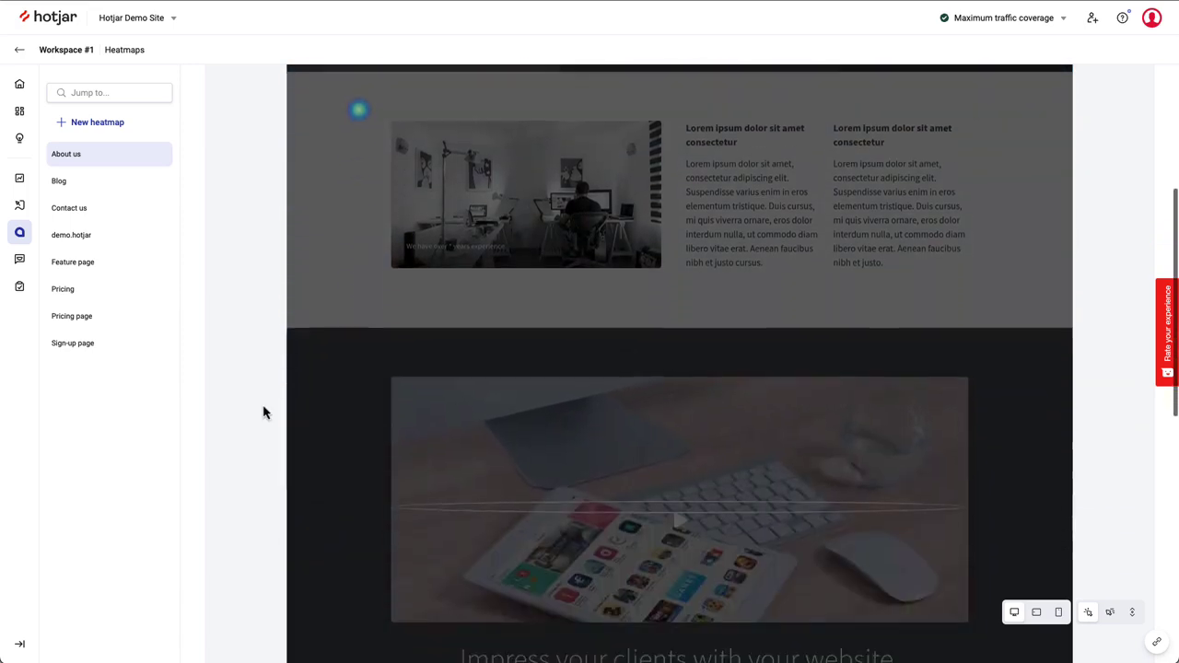
scroll(264, 412, down, 1)
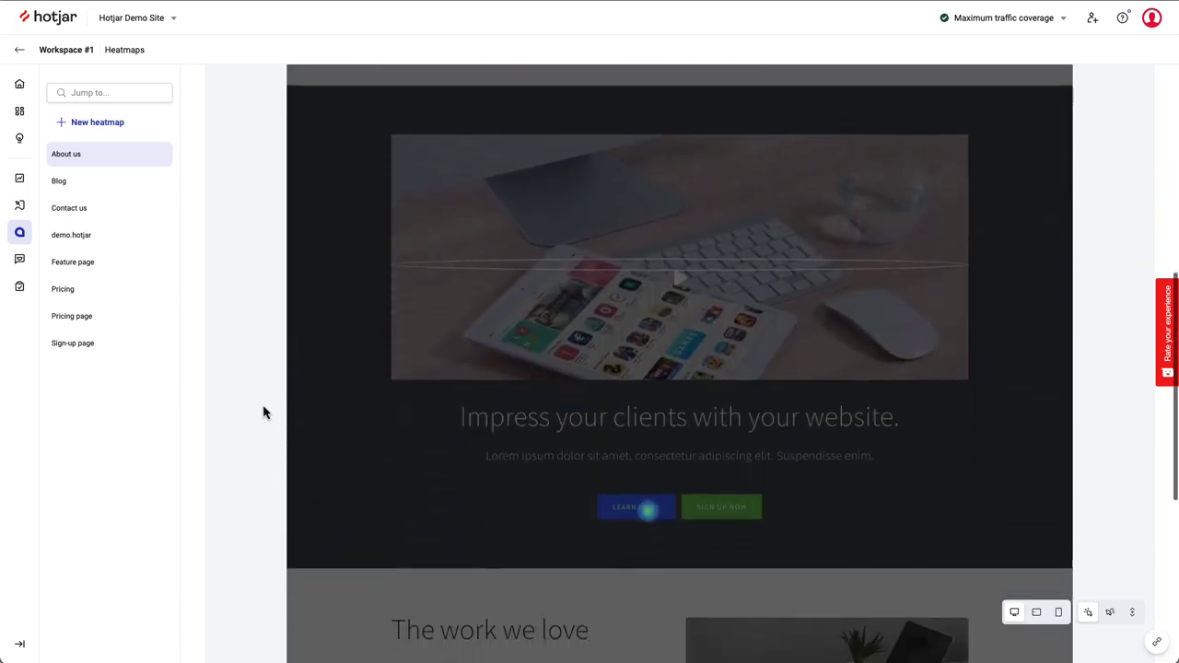
click(118, 218)
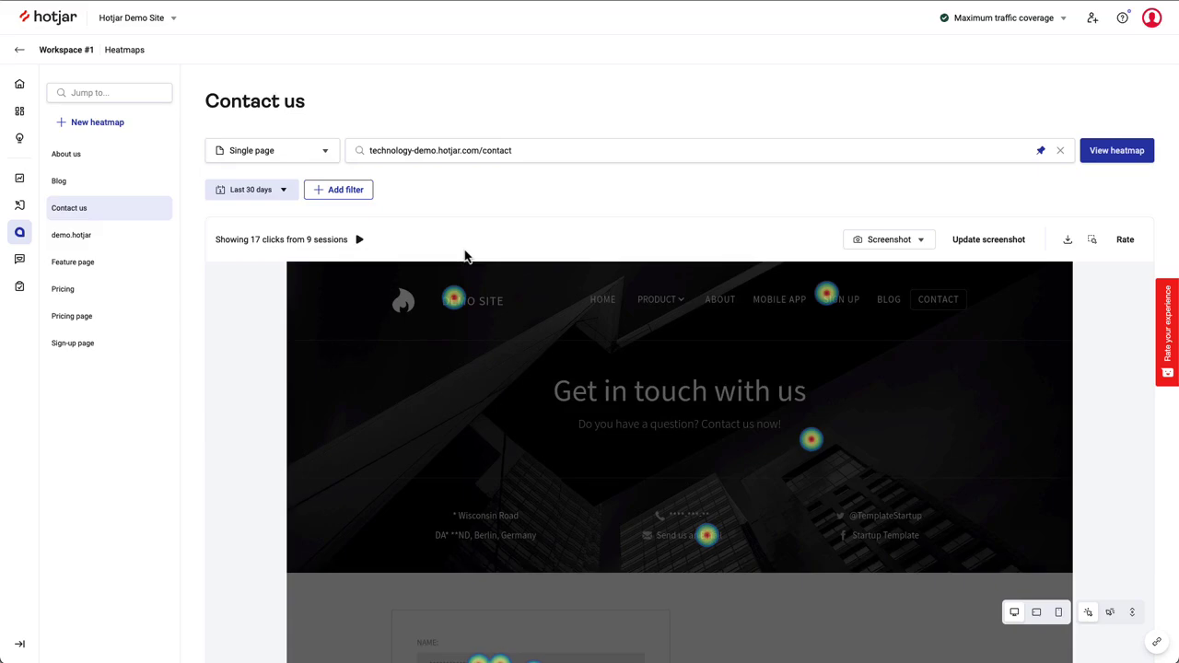
scroll(465, 256, down, 2)
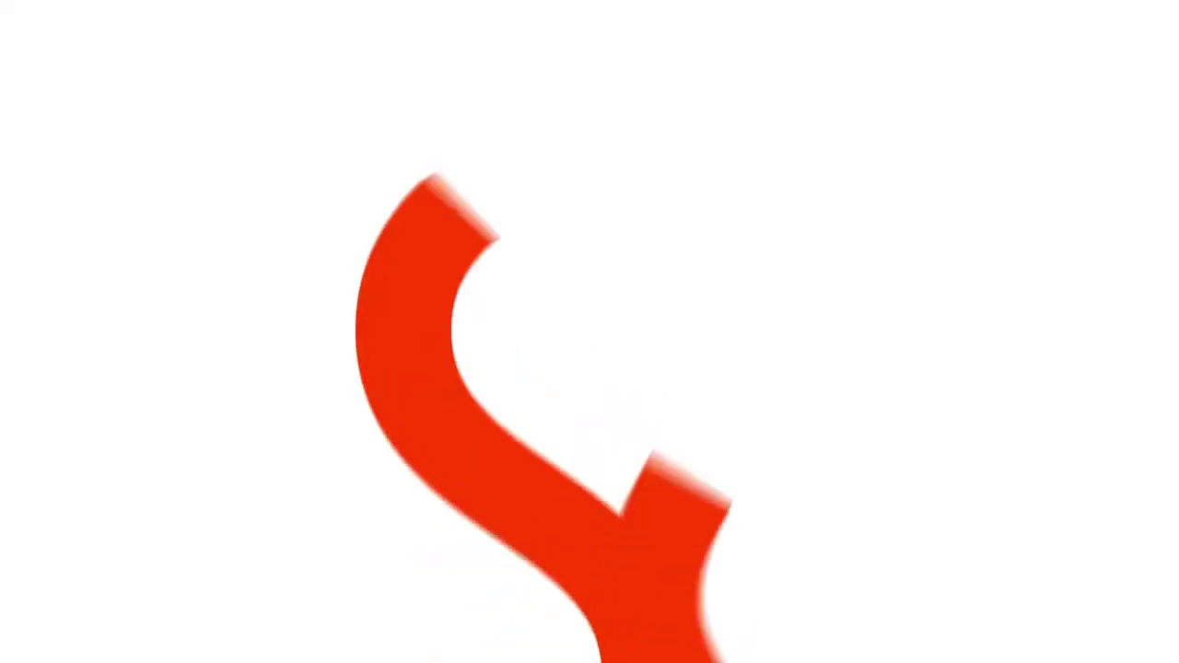